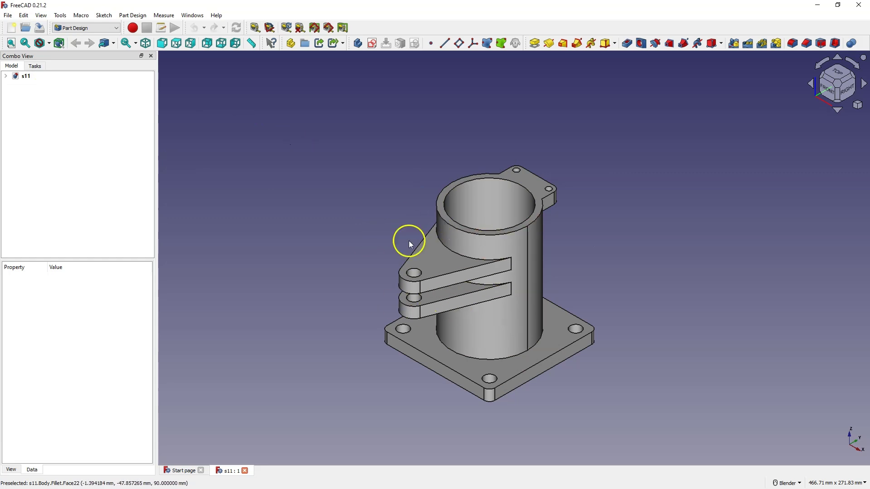
# Create a new document and start a sketch on the XY plane
pyautogui.click(12, 28)
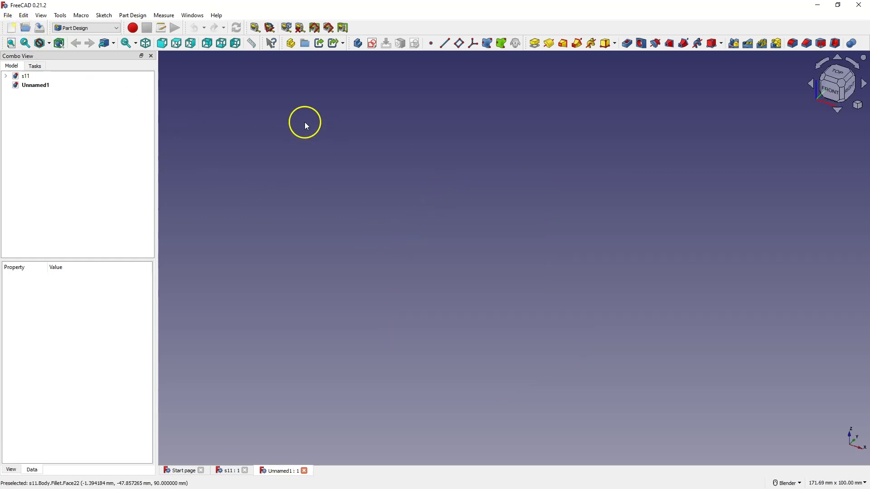
pyautogui.click(372, 43)
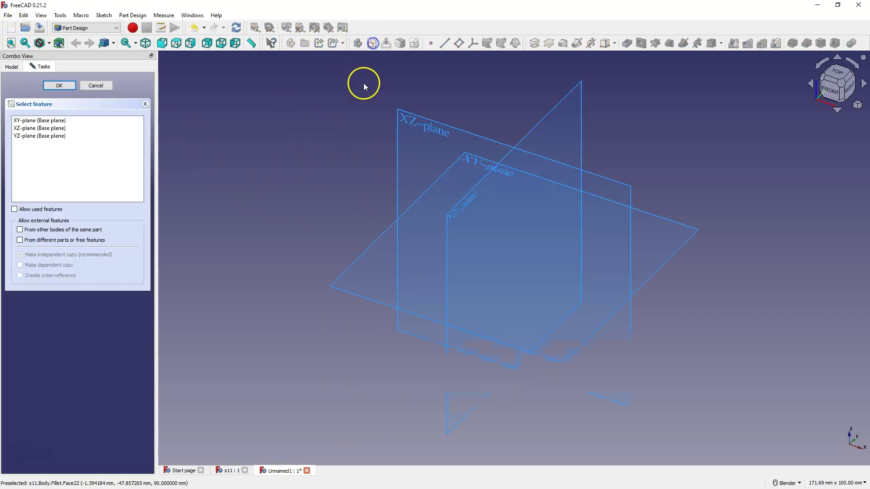
pyautogui.click(475, 165)
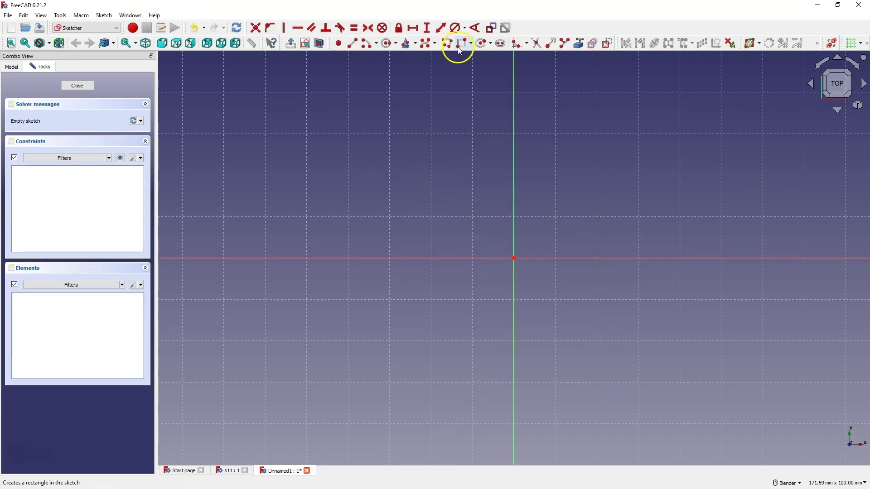
# Sketch a centered rectangle about 65 by 56 mm with its center on the origin
pyautogui.click(471, 44)
pyautogui.click(490, 66)
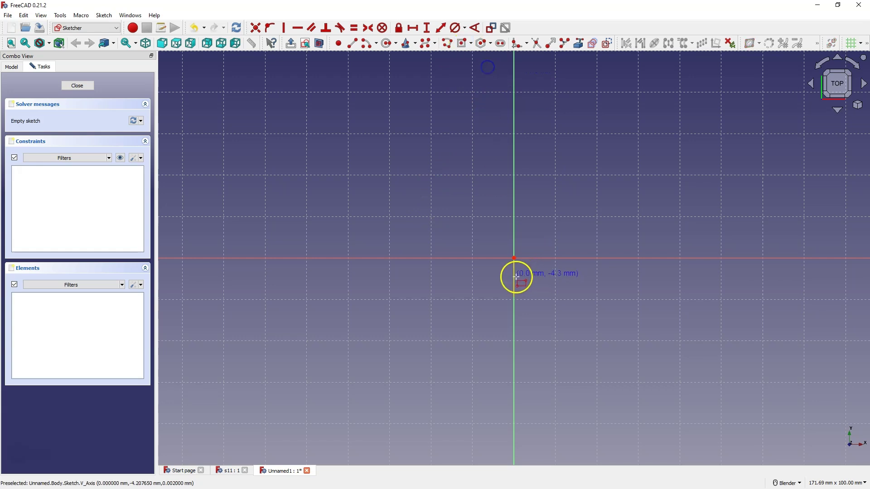
pyautogui.click(514, 258)
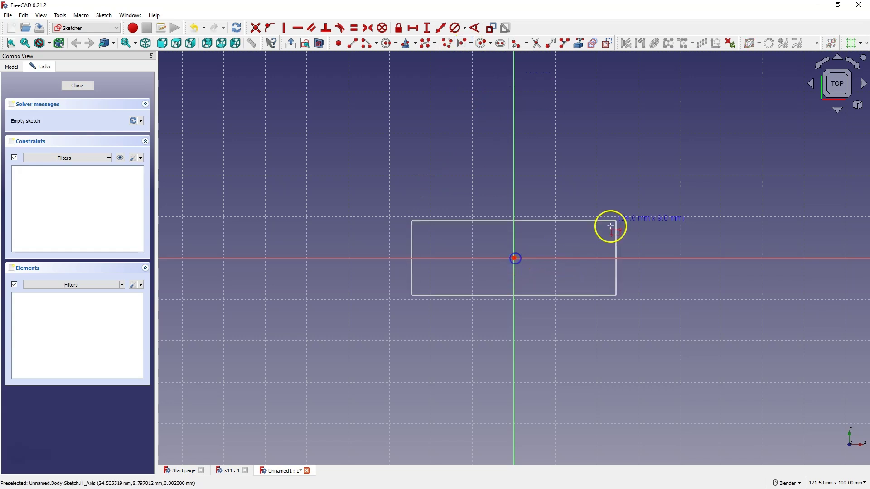
pyautogui.click(648, 142)
# Constrain the rectangle's width and height to 100 mm each
pyautogui.click(441, 28)
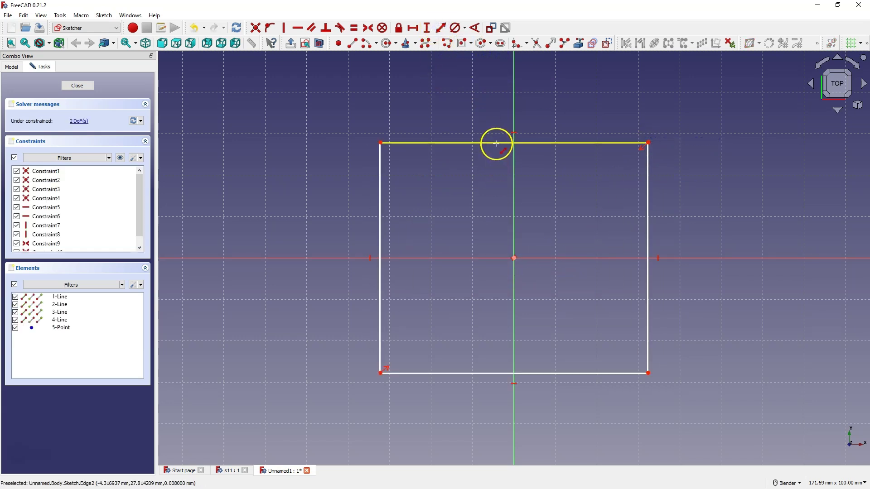
pyautogui.click(497, 143)
pyautogui.write('14')
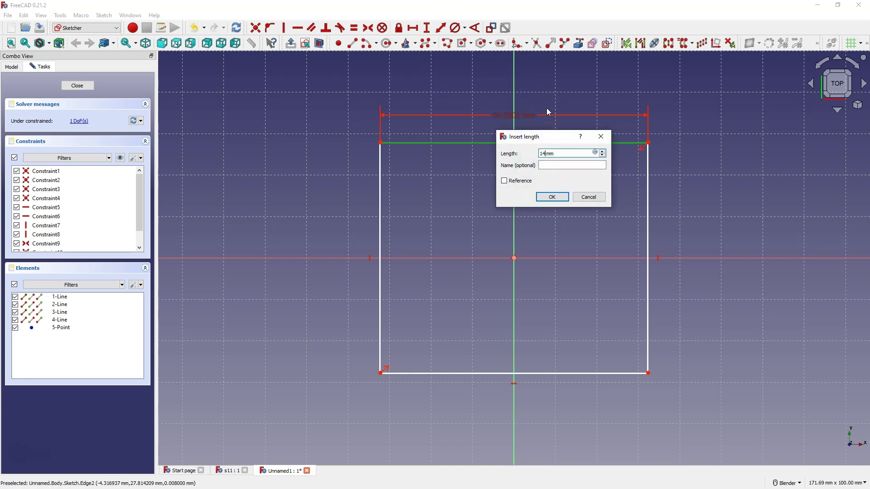
pyautogui.press('BackSpace')
pyautogui.write('00')
pyautogui.press('Return')
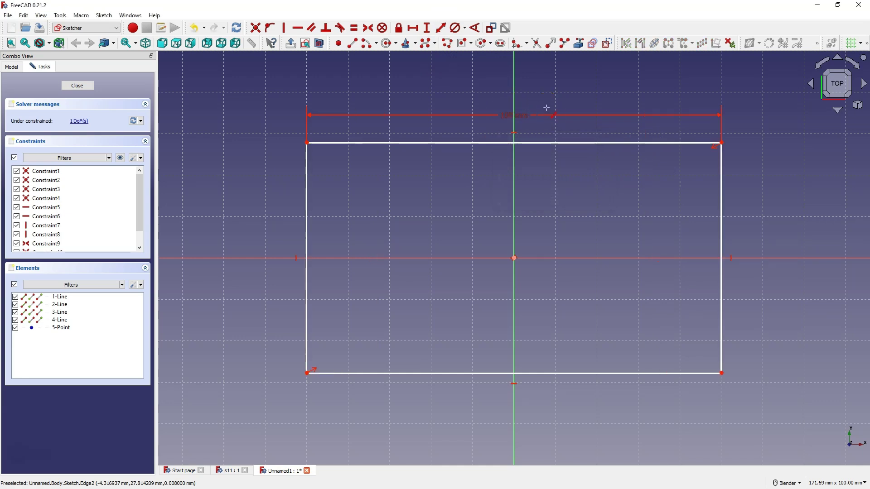
pyautogui.click(308, 186)
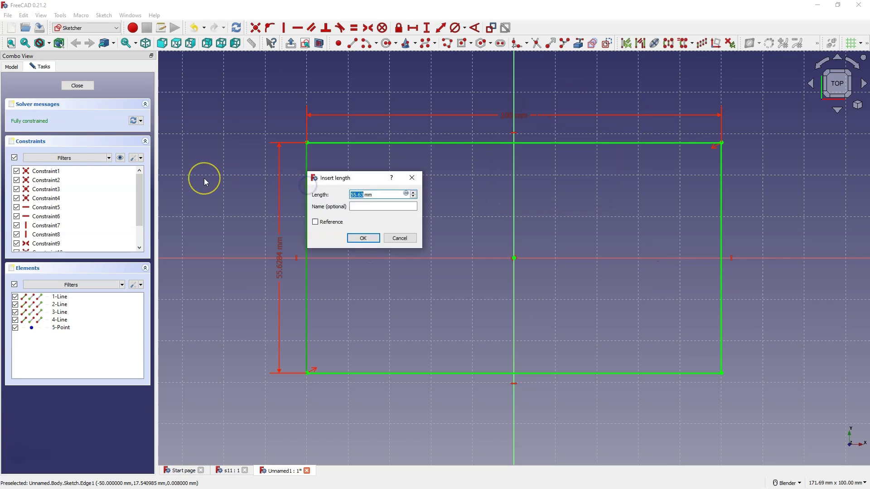
pyautogui.write('100')
pyautogui.press('Return')
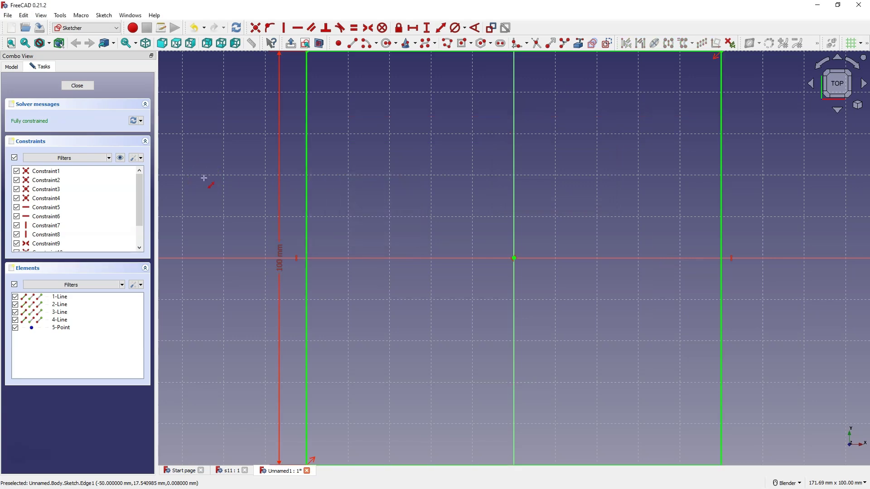
# Draw four small circles inside the square, one near each corner
pyautogui.scroll(-2, 327, 206)
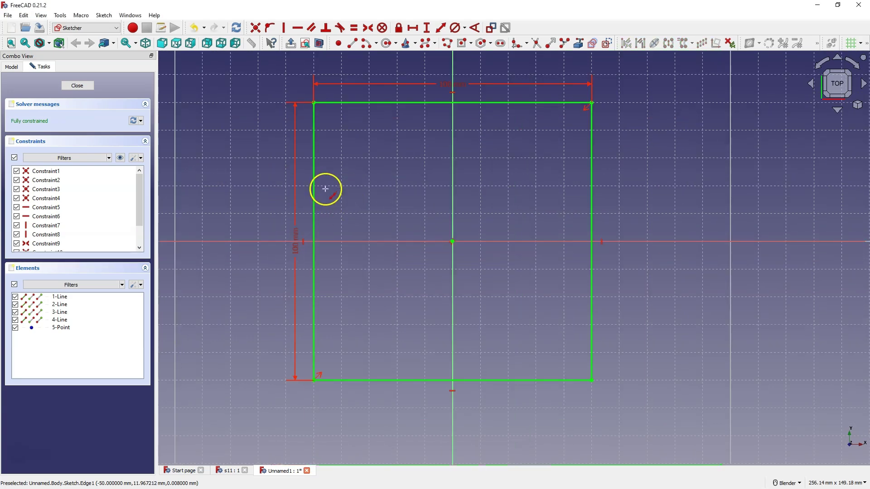
pyautogui.click(386, 43)
pyautogui.click(344, 130)
pyautogui.click(358, 139)
pyautogui.click(563, 130)
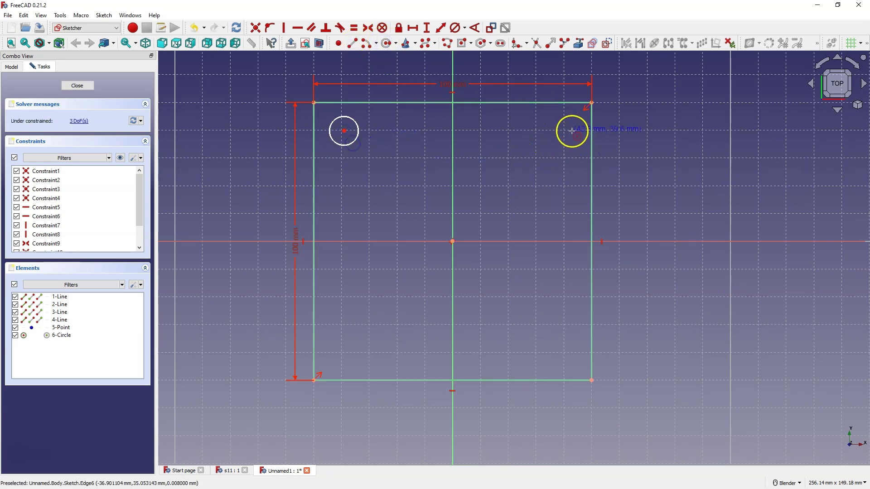
pyautogui.click(572, 130)
pyautogui.click(526, 201)
pyautogui.click(556, 357)
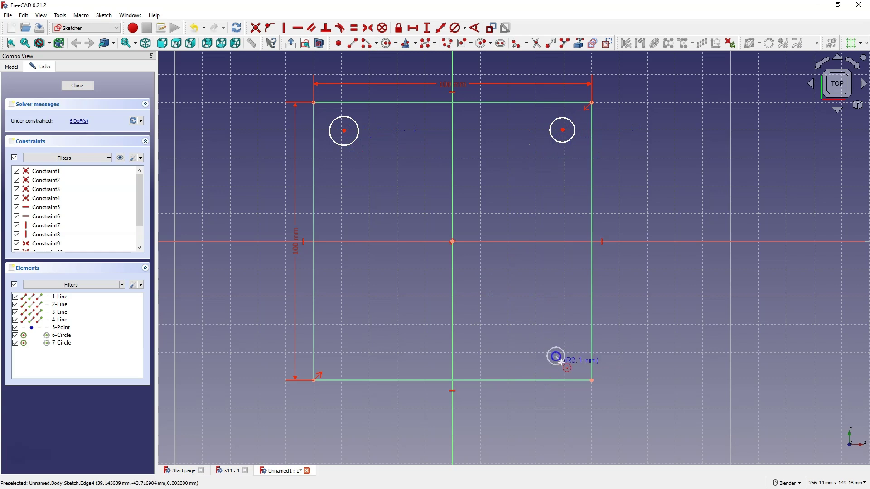
pyautogui.click(565, 366)
pyautogui.click(350, 354)
pyautogui.click(360, 365)
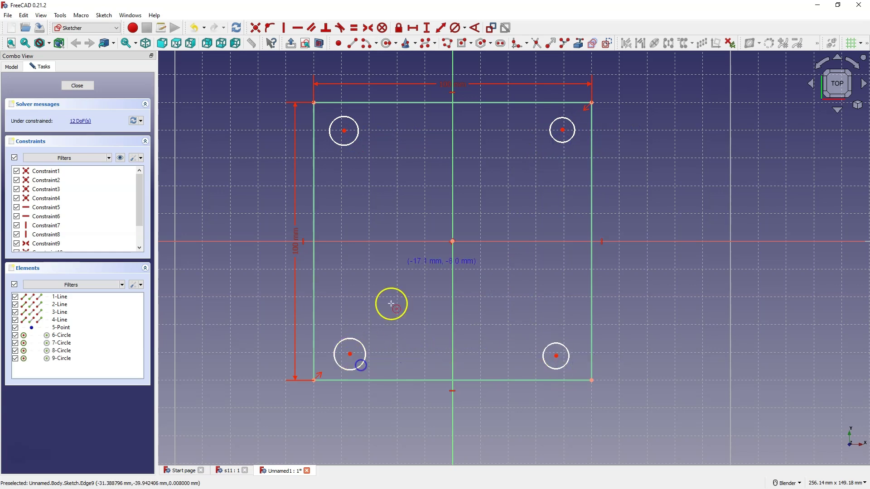
pyautogui.rightClick(383, 138)
# Constrain the upper-left circle's diameter to 10 mm
pyautogui.click(354, 127)
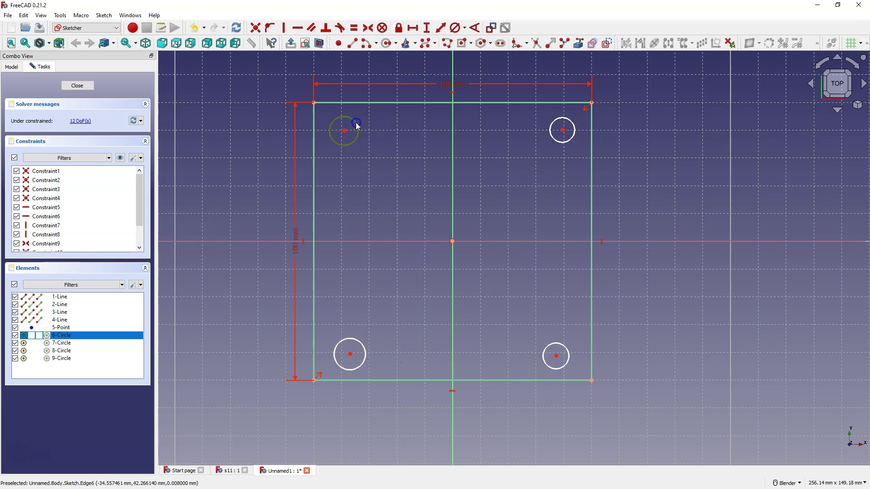
pyautogui.click(455, 26)
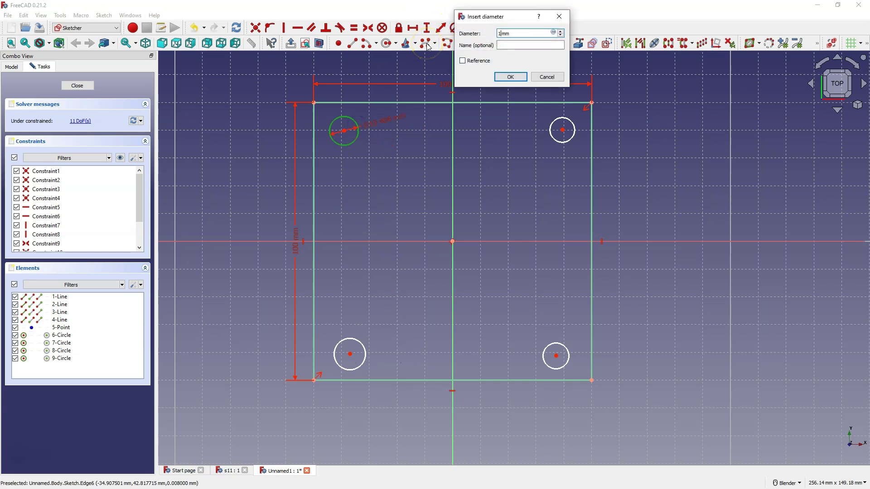
pyautogui.press('Escape')
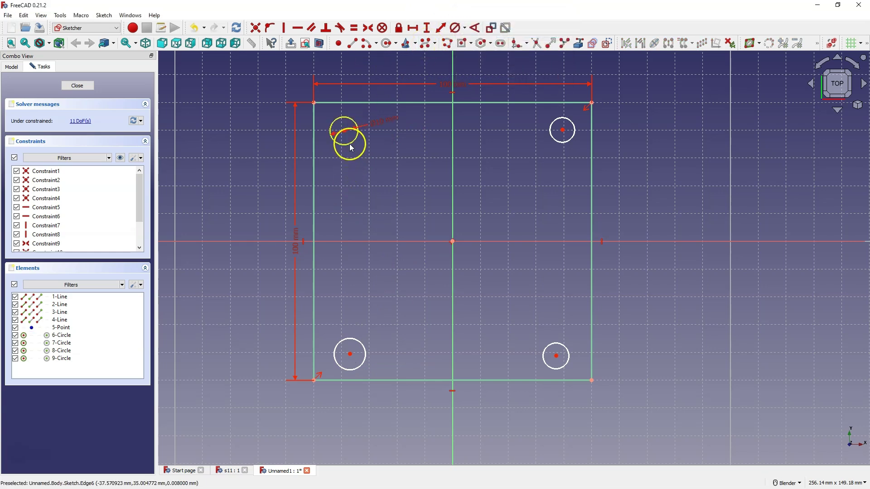
# Apply an equal constraint to all four corner circles
pyautogui.click(352, 146)
pyautogui.click(560, 136)
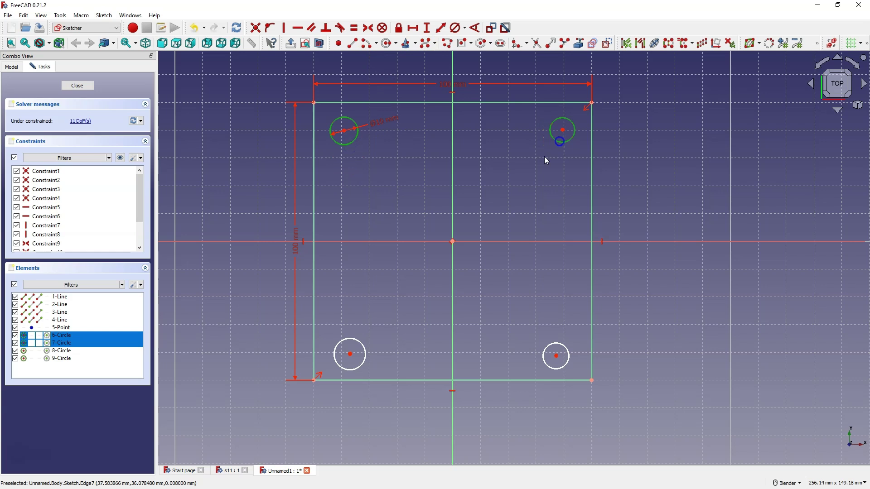
pyautogui.click(556, 349)
pyautogui.click(361, 344)
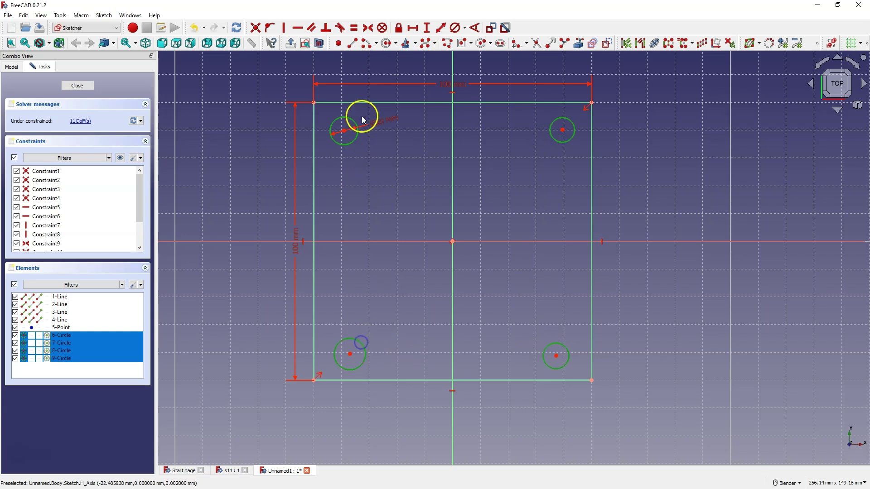
pyautogui.click(354, 28)
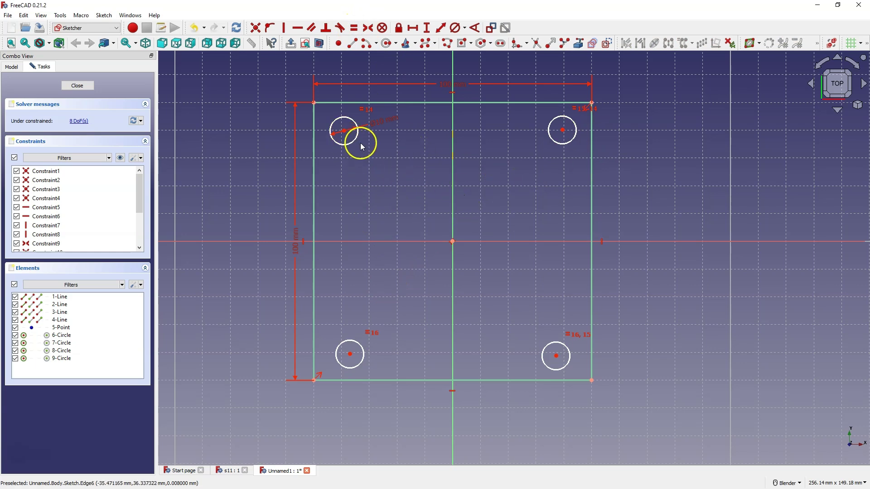
# Make the upper two circle centers symmetric about the vertical axis and the left two circle centers symmetric about the horizontal axis
pyautogui.click(344, 131)
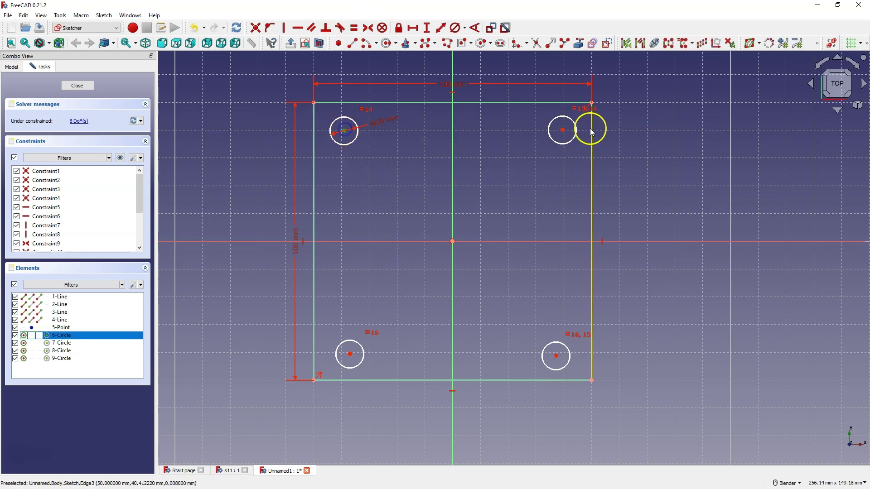
pyautogui.click(563, 131)
pyautogui.click(454, 141)
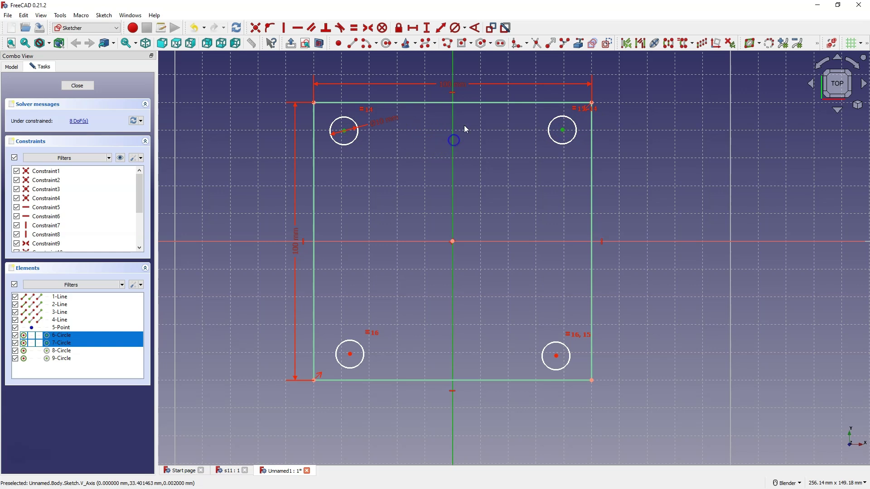
pyautogui.click(368, 28)
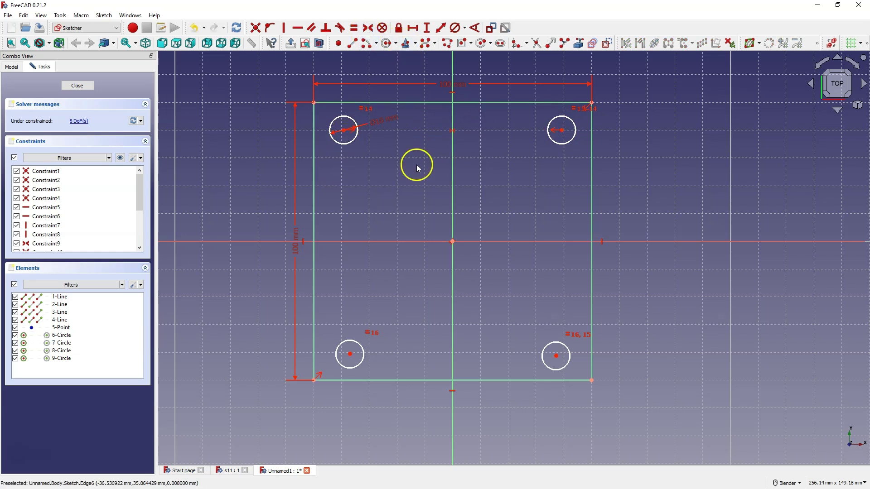
pyautogui.click(342, 129)
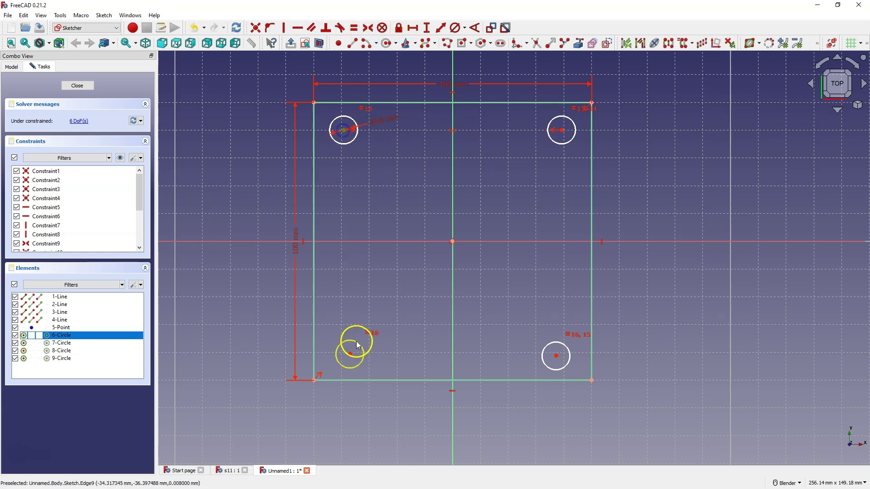
pyautogui.click(349, 352)
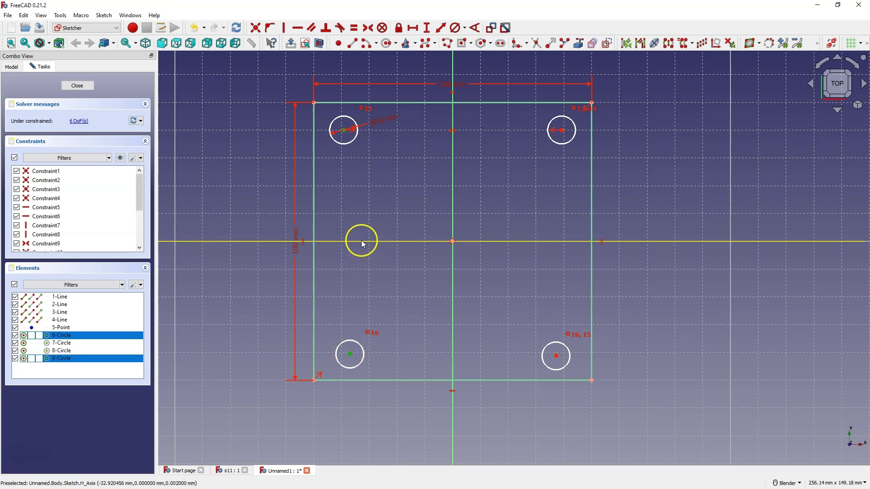
pyautogui.click(368, 27)
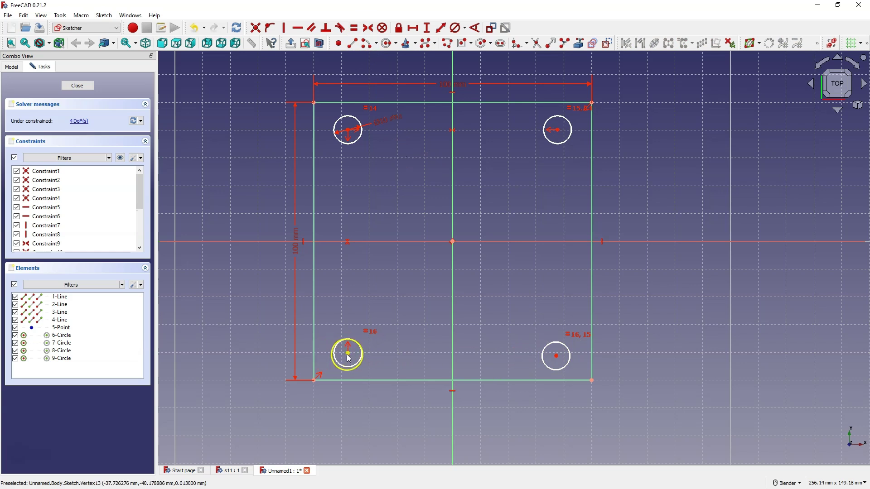
# Make the lower two circle centers symmetric about the vertical axis
pyautogui.moveTo(349, 353); pyautogui.dragTo(355, 363)
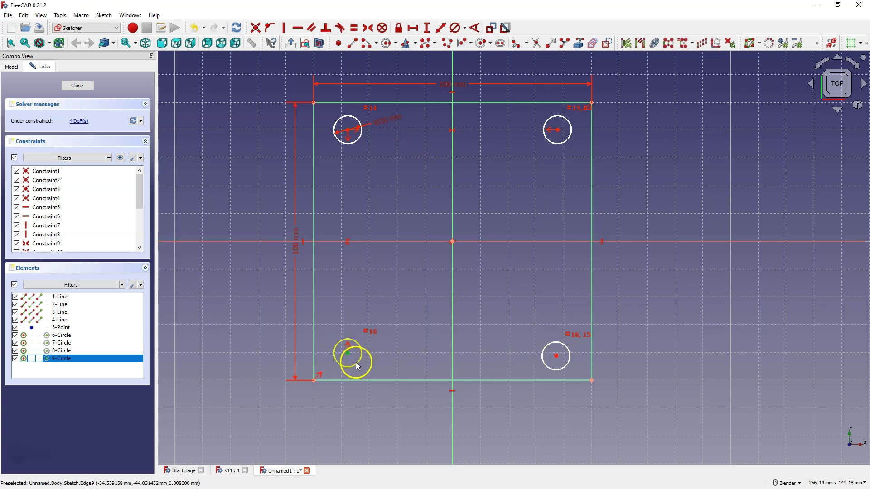
pyautogui.click(562, 361)
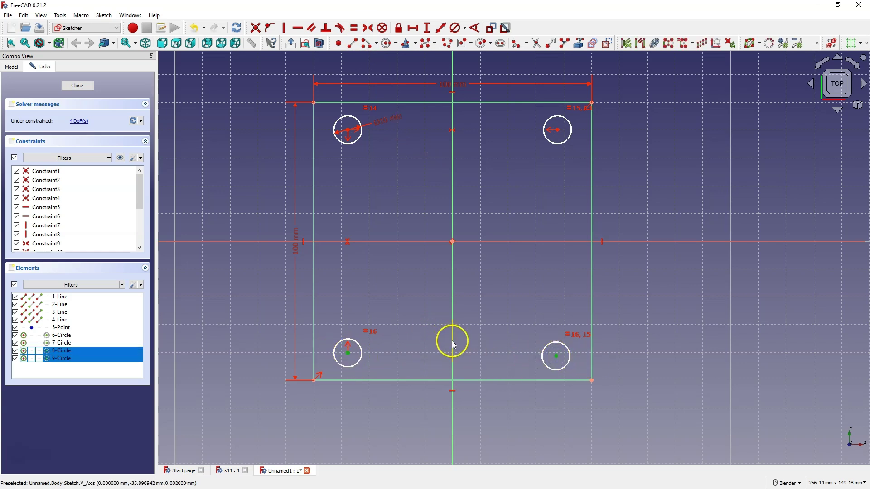
pyautogui.click(452, 341)
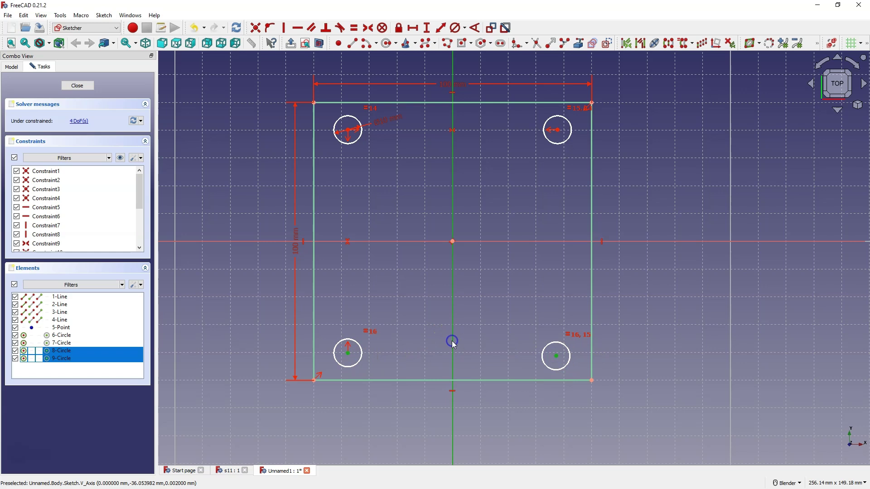
pyautogui.click(368, 28)
# Constrain the horizontal distance between the upper two circle centers to 80 mm
pyautogui.moveTo(349, 129)
pyautogui.mouseDown()
pyautogui.moveTo(358, 155)
pyautogui.moveTo(373, 124)
pyautogui.moveTo(357, 137)
pyautogui.mouseUp()
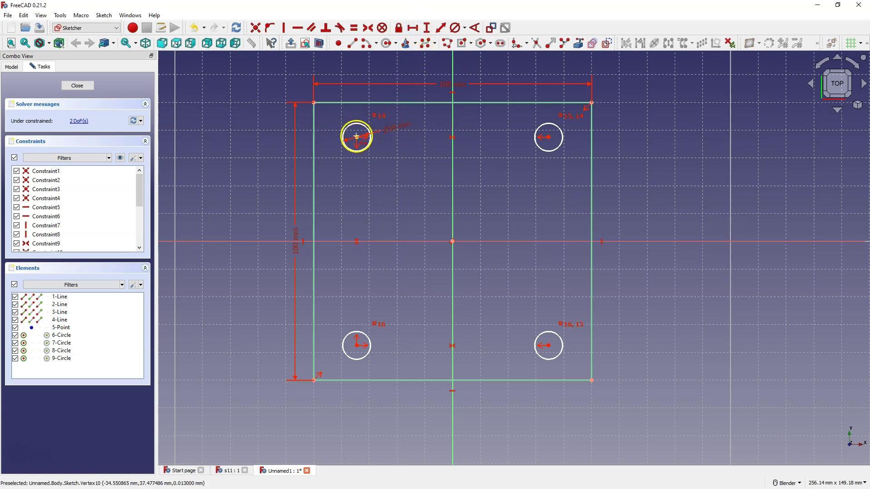
pyautogui.click(358, 138)
pyautogui.click(549, 137)
pyautogui.press('l')
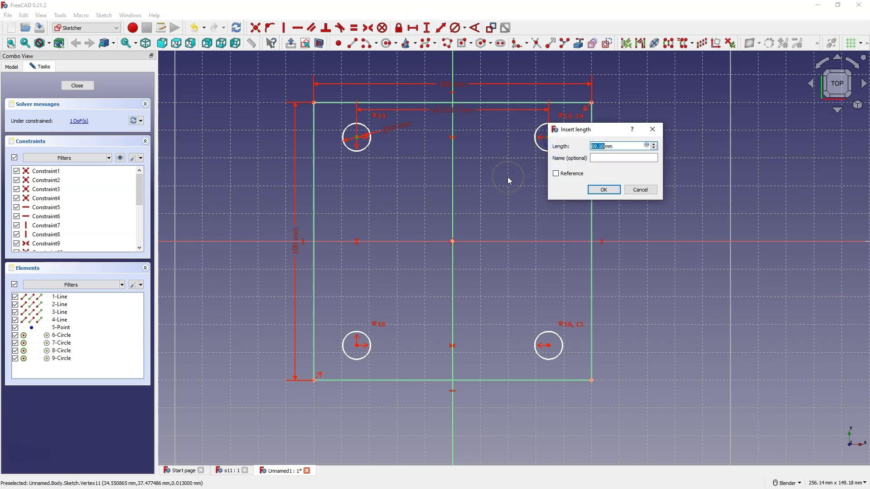
pyautogui.write('80')
pyautogui.press('Return')
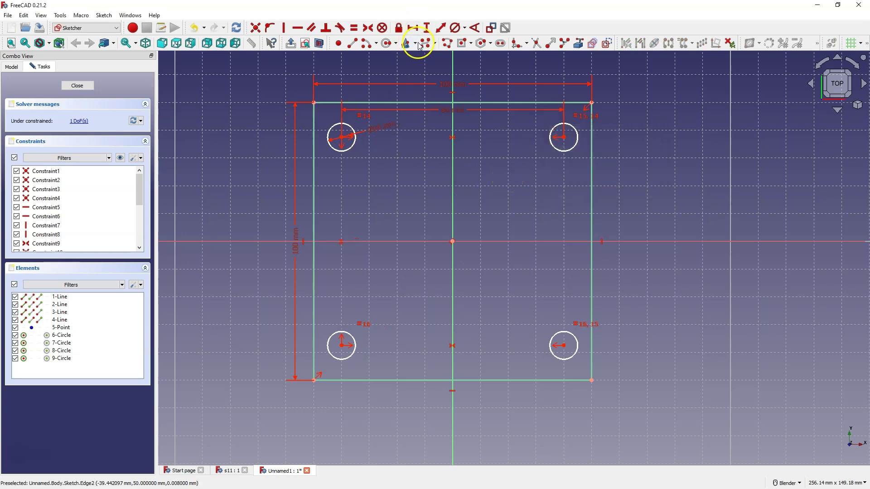
# Constrain the vertical distance between the left two circle centers to 80 mm
pyautogui.click(427, 27)
pyautogui.click(342, 137)
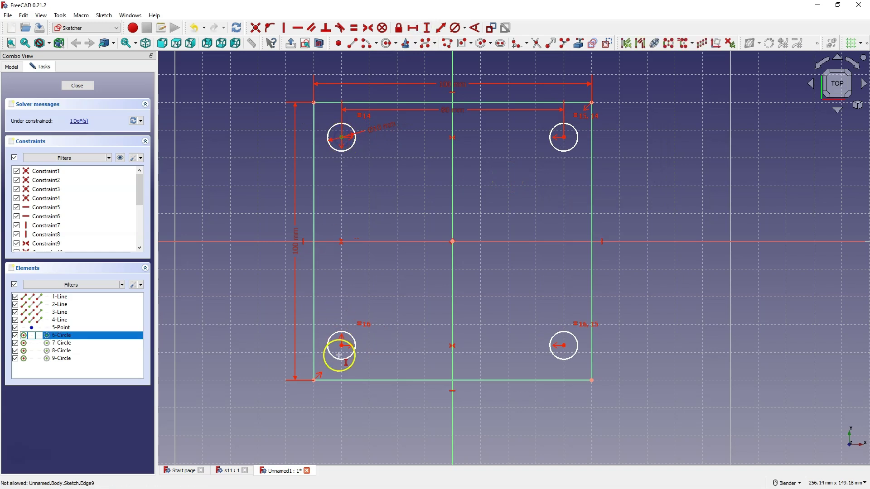
pyautogui.click(341, 345)
pyautogui.write('80')
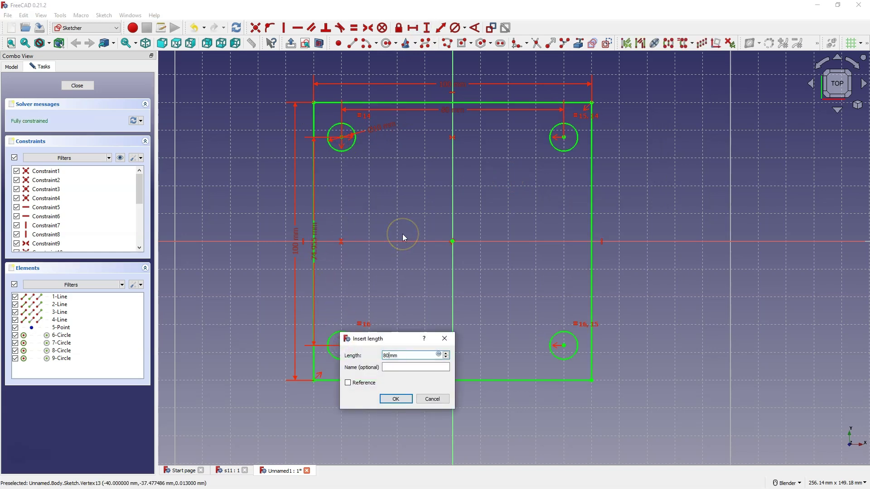
pyautogui.press('Return')
pyautogui.keyDown('shift'); pyautogui.moveTo(403, 234); pyautogui.dragTo(447, 200, button='middle'); pyautogui.keyUp('shift')
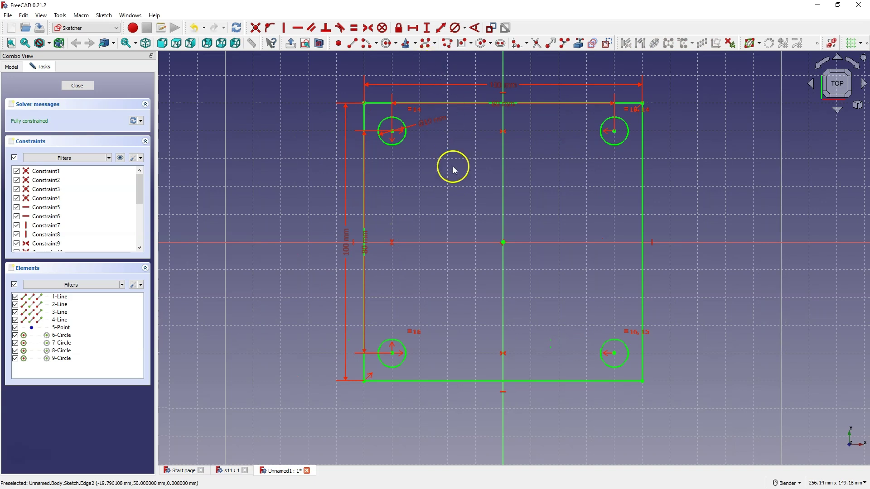
# Draw a circle centred on the origin of the plate sketch and constrain its diameter to 60 mm
pyautogui.click(388, 44)
pyautogui.click(503, 243)
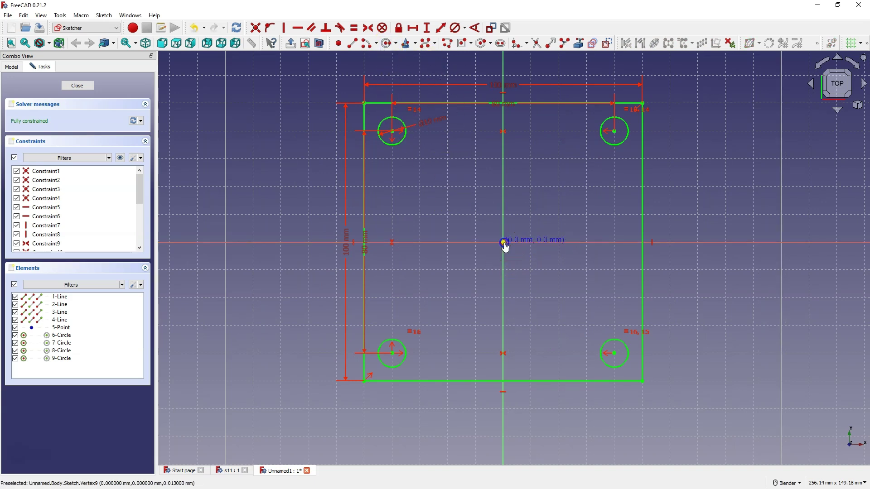
pyautogui.click(557, 156)
pyautogui.click(455, 27)
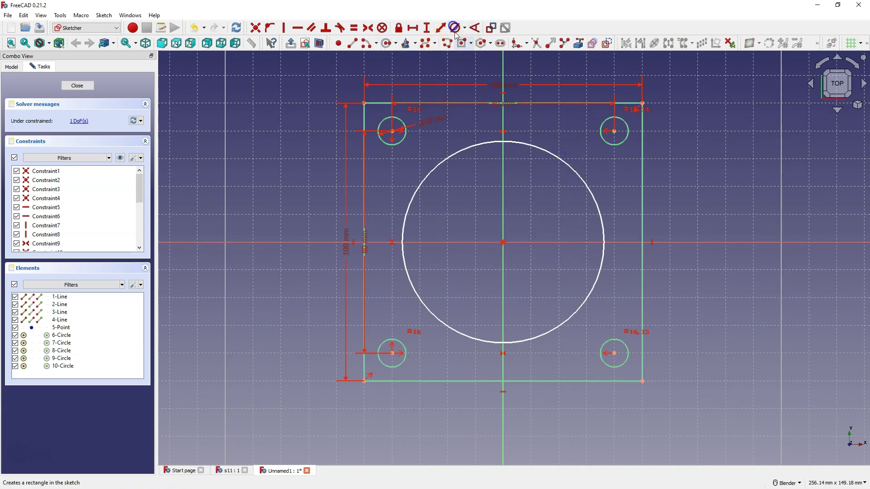
pyautogui.click(484, 144)
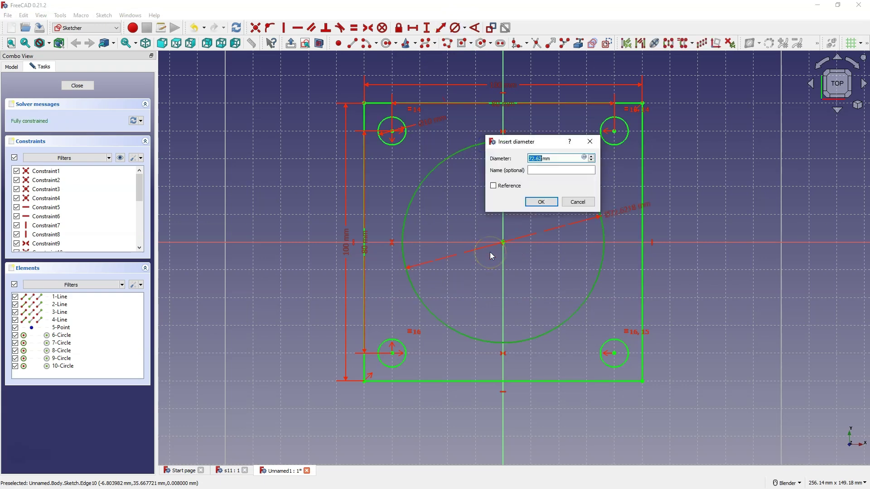
pyautogui.write('60')
pyautogui.click(544, 202)
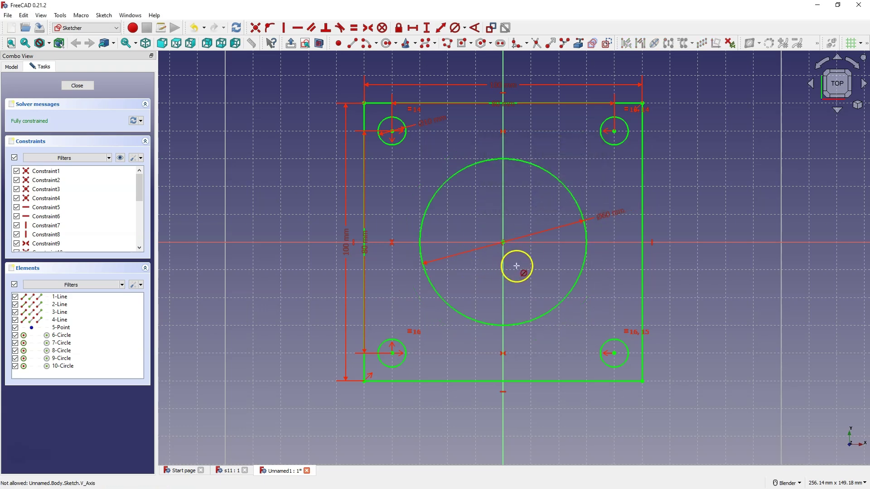
# Finish the plate sketch and pad it to a length of 10 mm
pyautogui.click(77, 85)
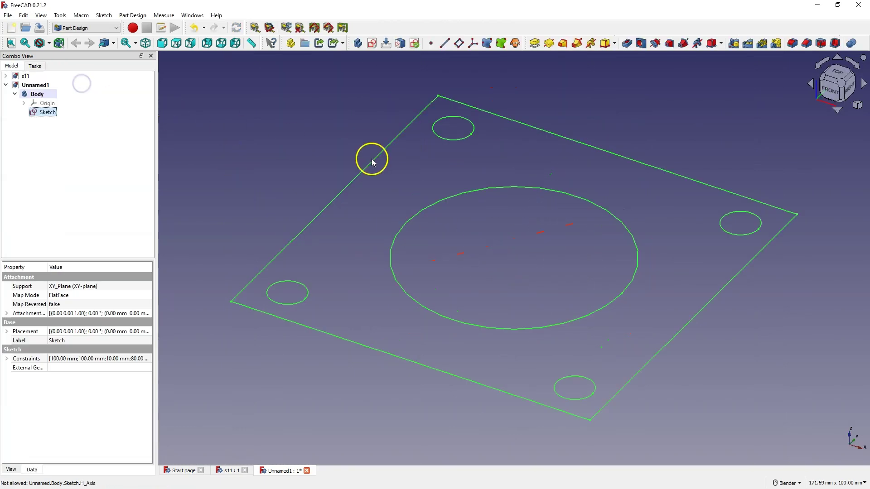
pyautogui.click(535, 43)
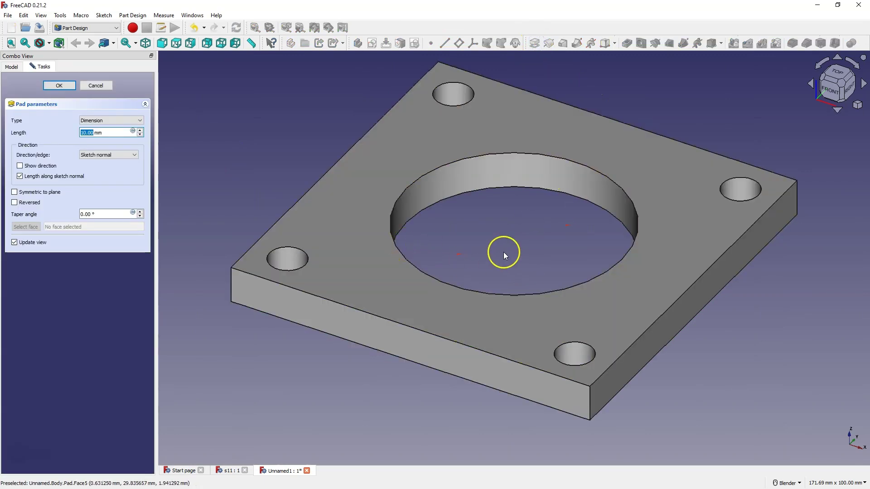
pyautogui.click(59, 85)
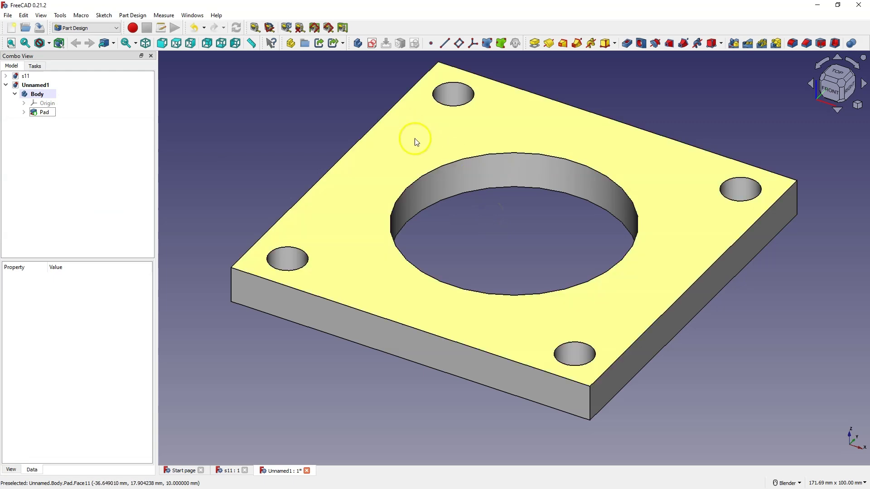
# Start a sketch on the plate's upper face and link the large central hole's edge as external geometry
pyautogui.click(424, 144)
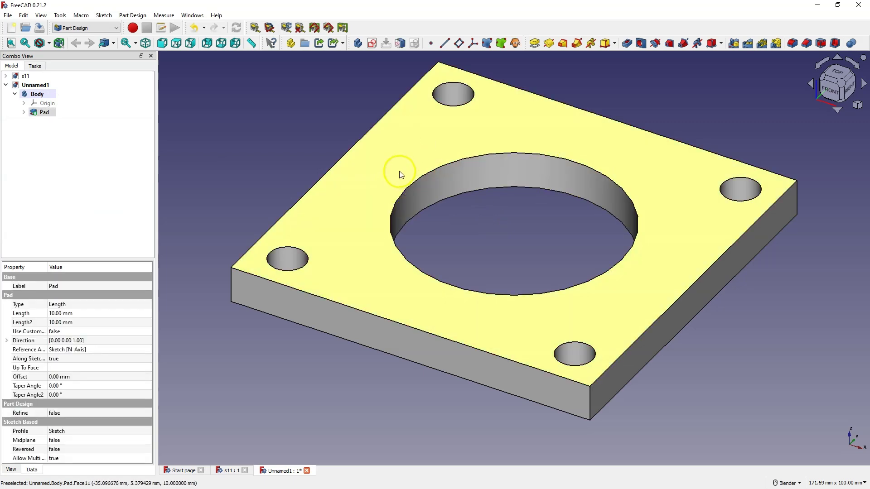
pyautogui.click(426, 81)
pyautogui.click(369, 44)
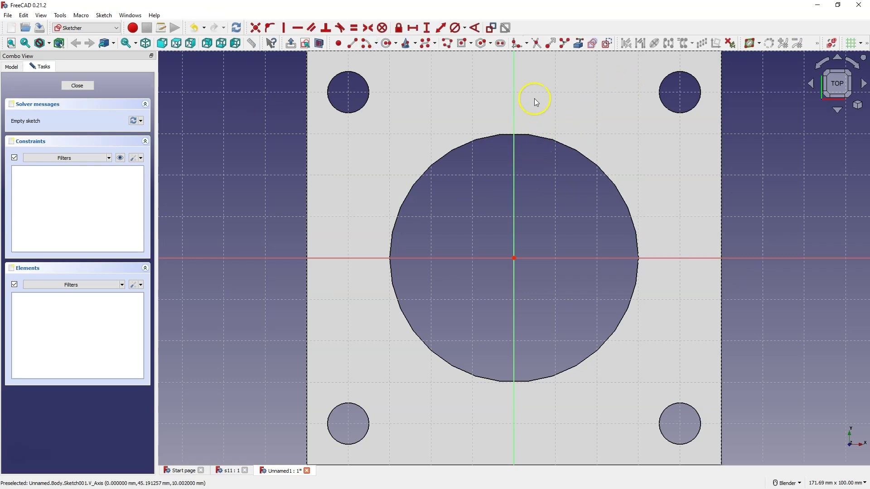
pyautogui.click(580, 43)
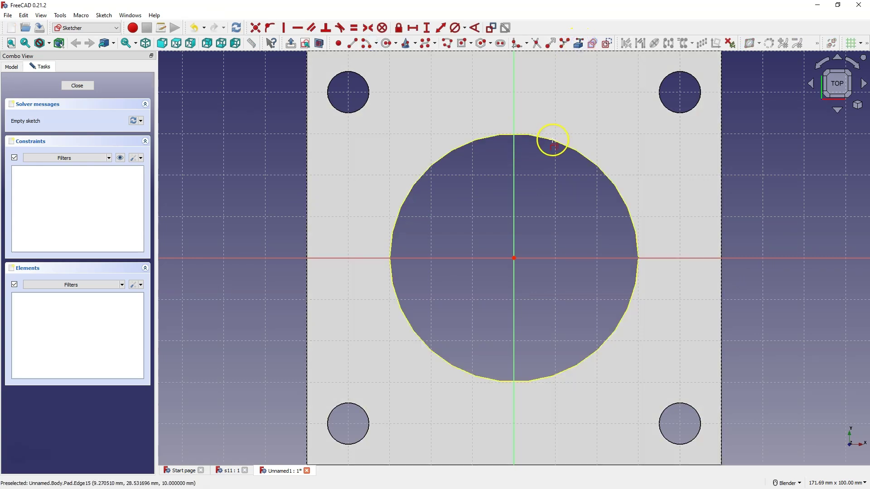
pyautogui.click(553, 140)
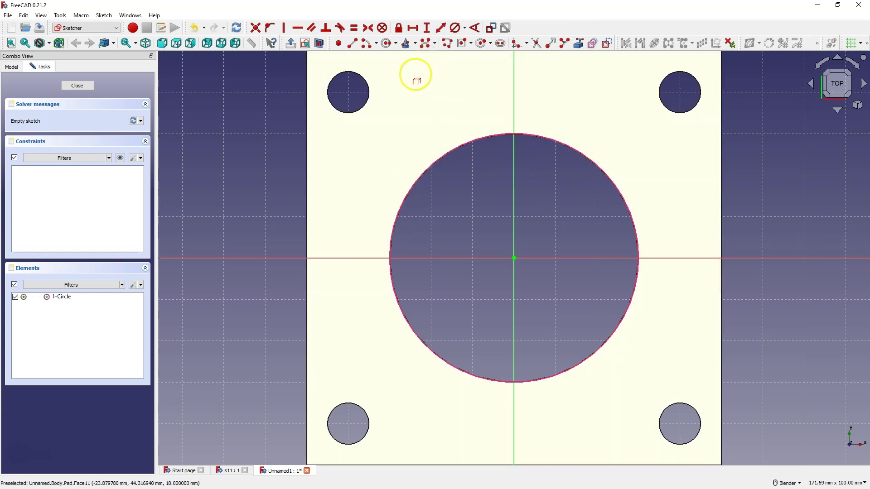
# Draw two circles centred on the origin, one inside the central hole and one about 75 mm in diameter around it
pyautogui.click(387, 46)
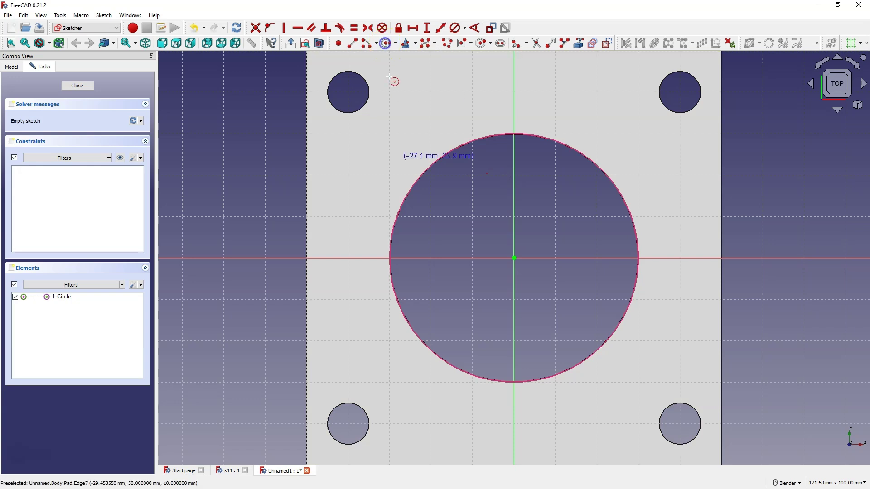
pyautogui.click(514, 258)
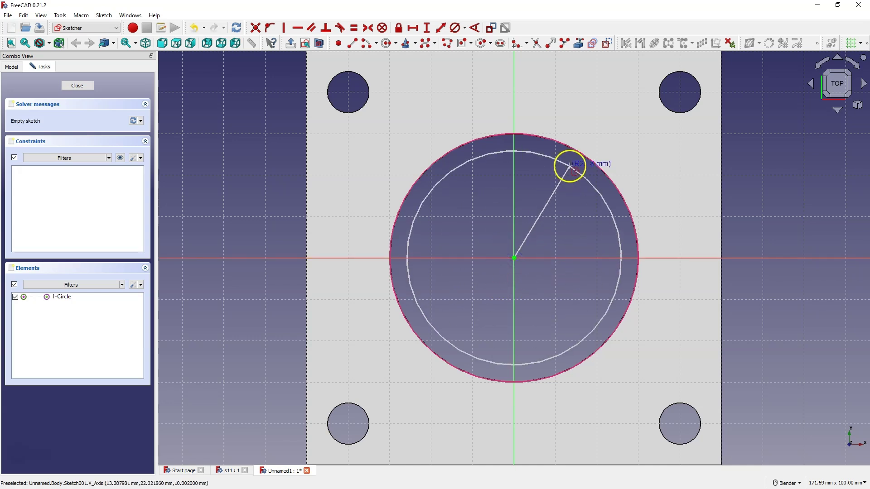
pyautogui.click(569, 166)
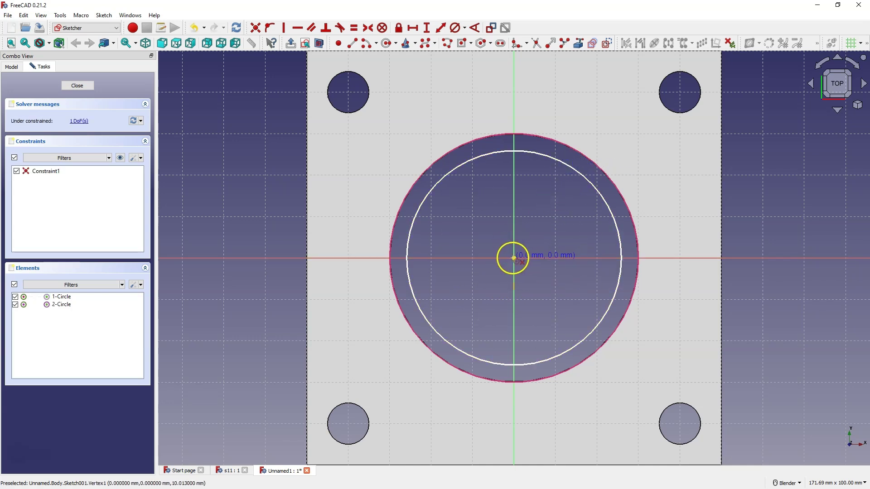
pyautogui.click(514, 258)
pyautogui.click(599, 127)
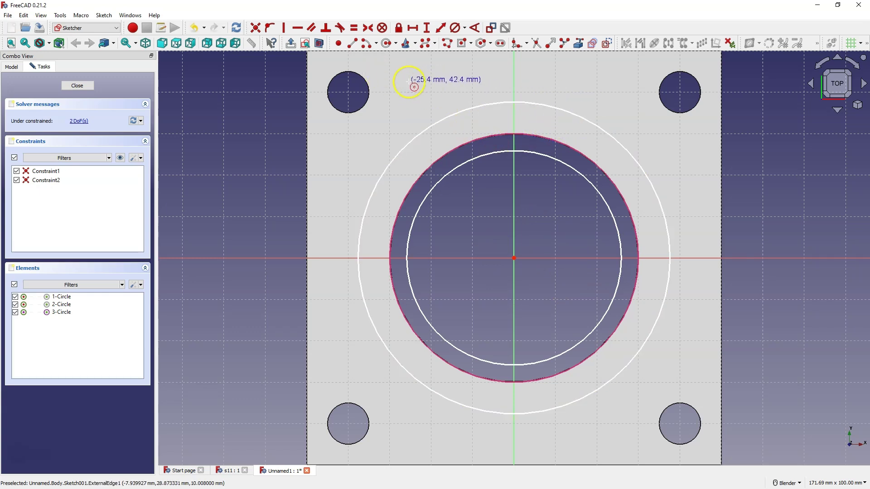
pyautogui.rightClick(301, 87)
# Make the inner circle equal in size to the referenced central hole edge
pyautogui.click(454, 170)
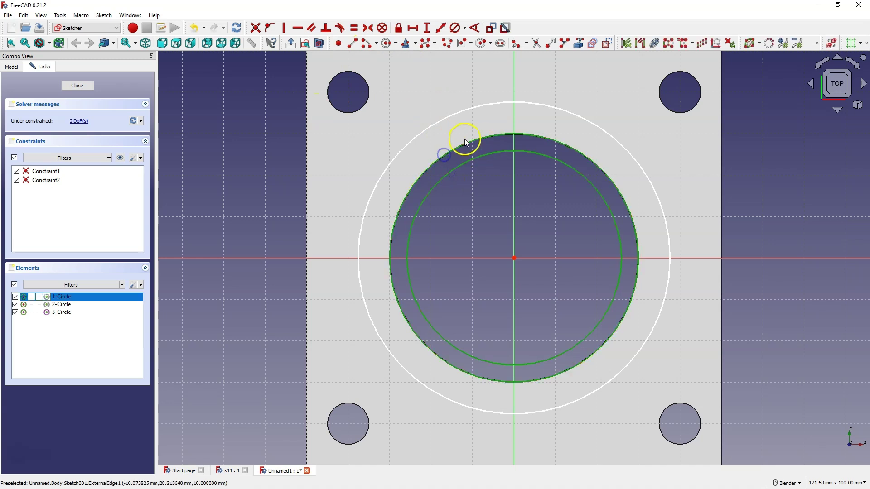
pyautogui.click(504, 151)
pyautogui.click(354, 27)
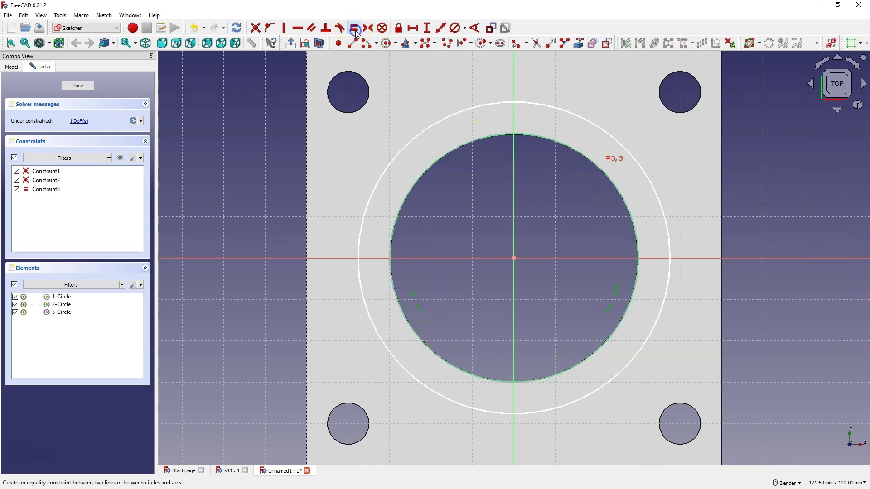
# Constrain the outer circle's diameter to 75 mm
pyautogui.click(455, 28)
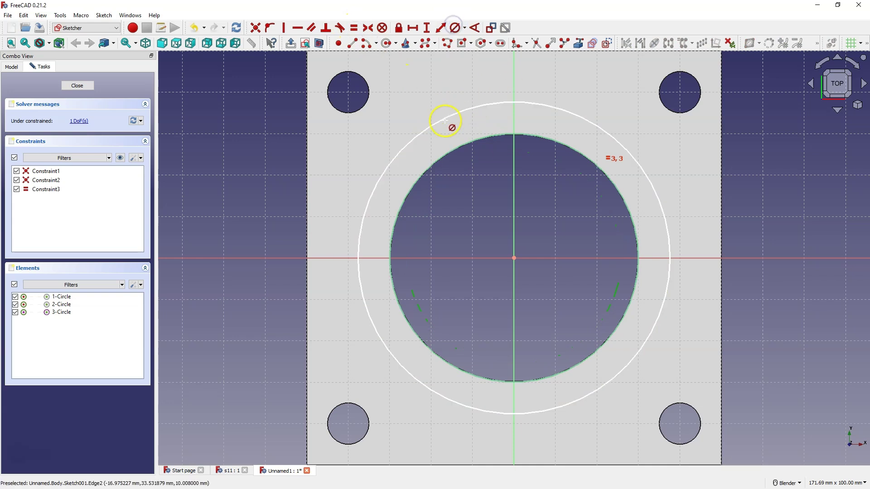
pyautogui.click(446, 117)
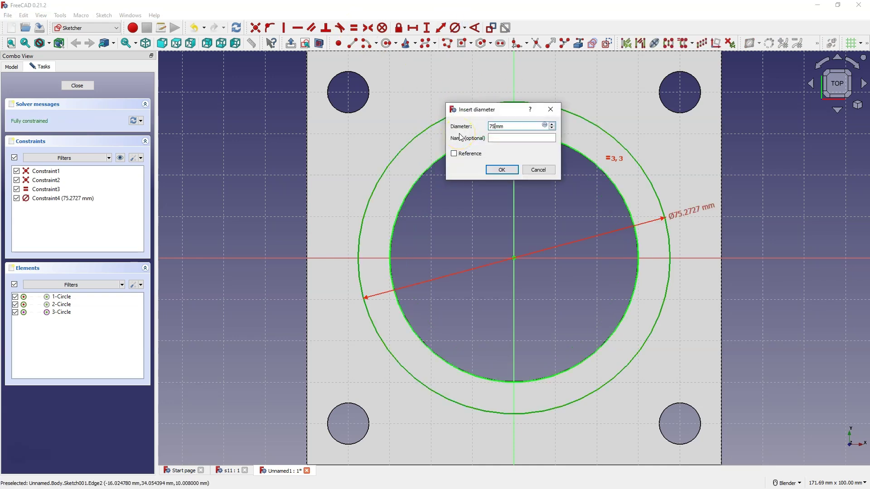
pyautogui.press('Return')
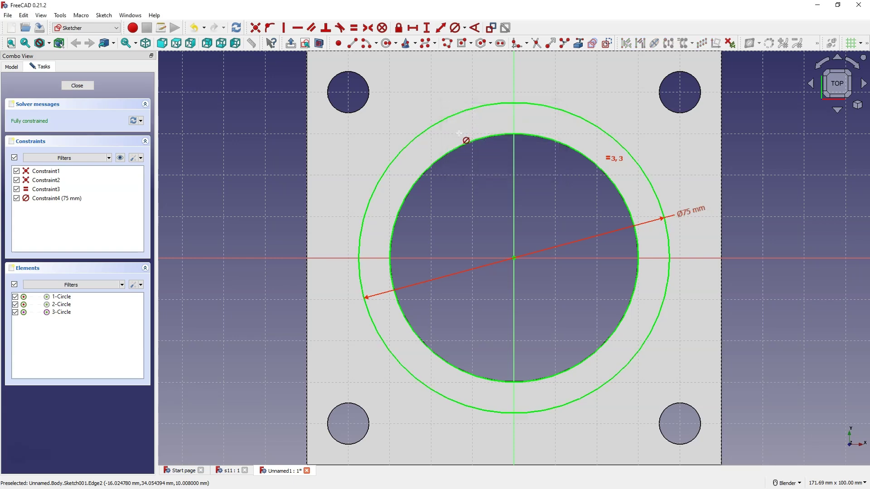
pyautogui.click(342, 164)
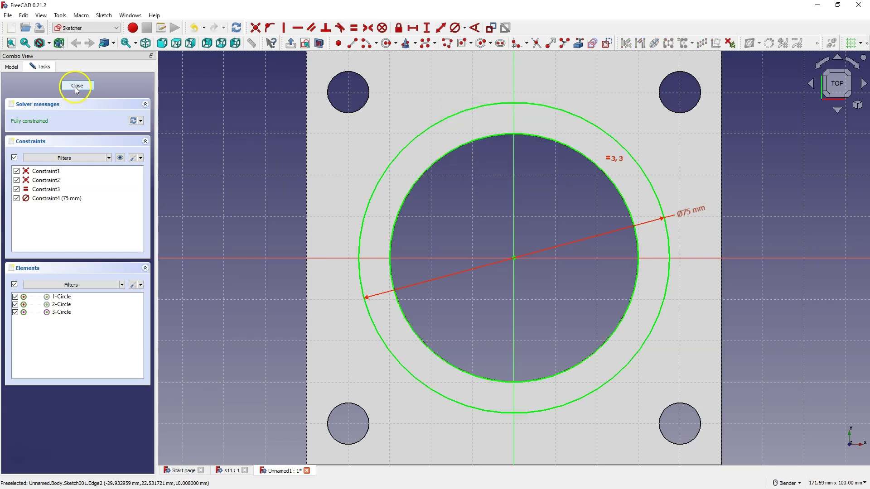
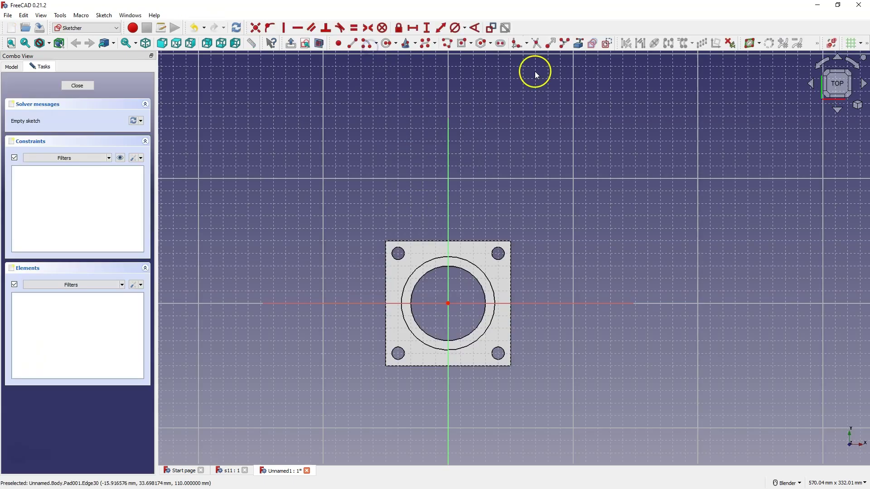
# Link the tube's outer circular edge into the new empty sketch as external geometry
pyautogui.scroll(5, 400, 258)
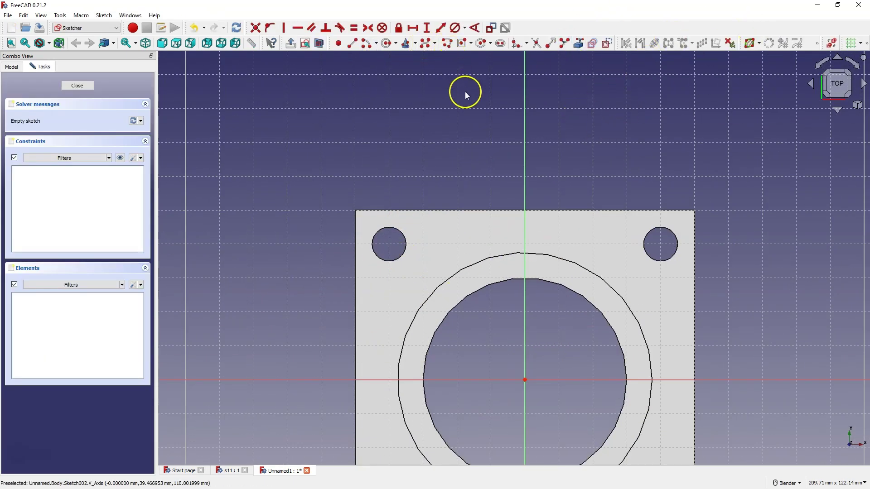
pyautogui.click(578, 44)
pyautogui.click(572, 260)
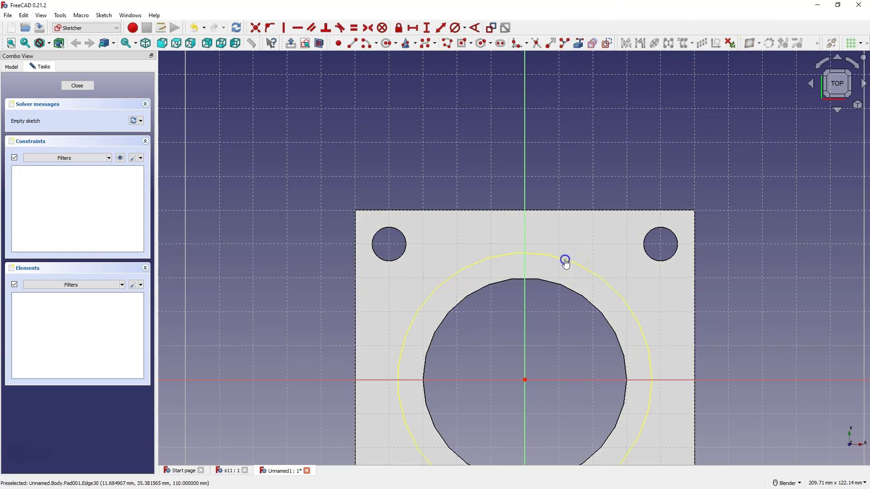
pyautogui.click(566, 262)
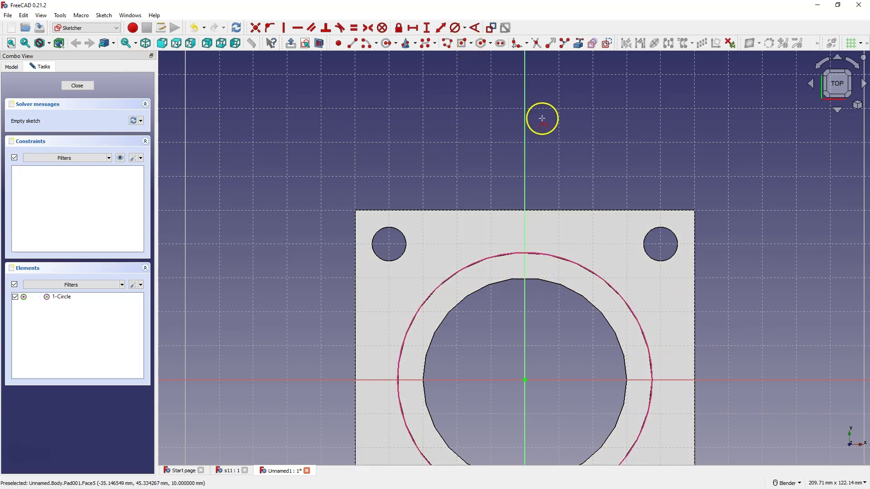
# Draw a centred rectangle about 38 mm wide, centred on the vertical axis above the bore, with its lower right corner on the tube's outer edge
pyautogui.click(463, 44)
pyautogui.click(526, 233)
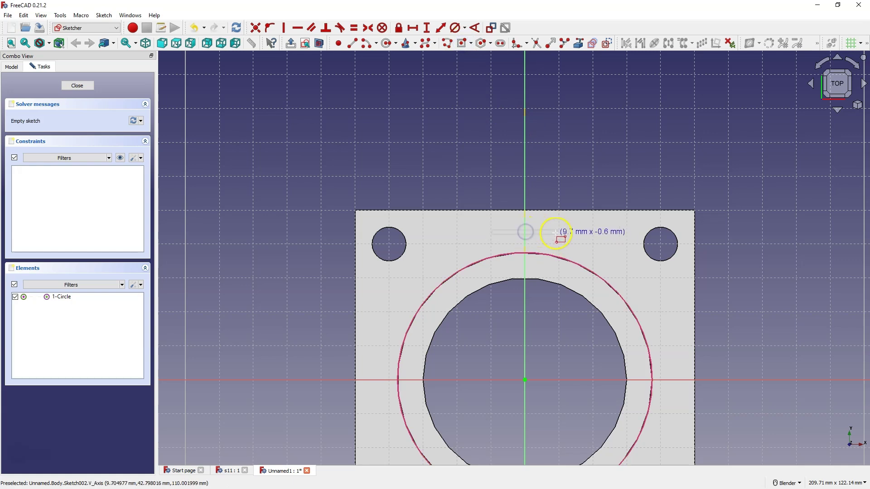
pyautogui.click(593, 273)
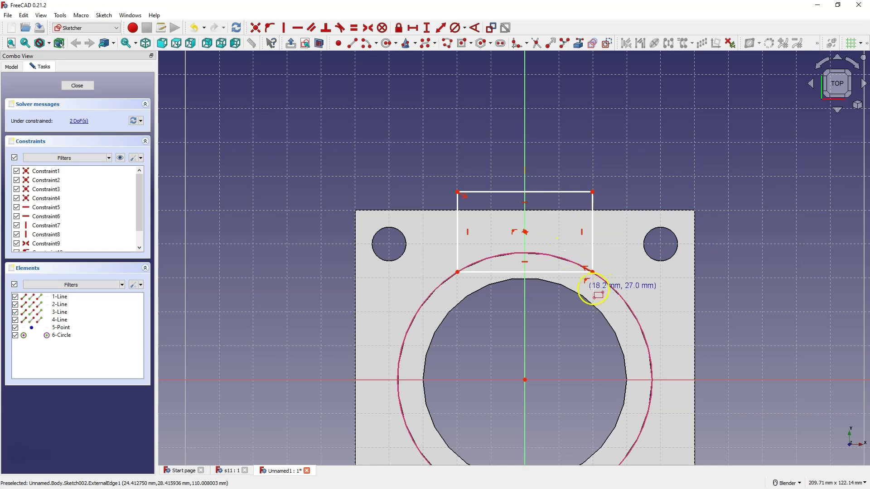
pyautogui.press('Escape')
pyautogui.moveTo(593, 269); pyautogui.dragTo(590, 257)
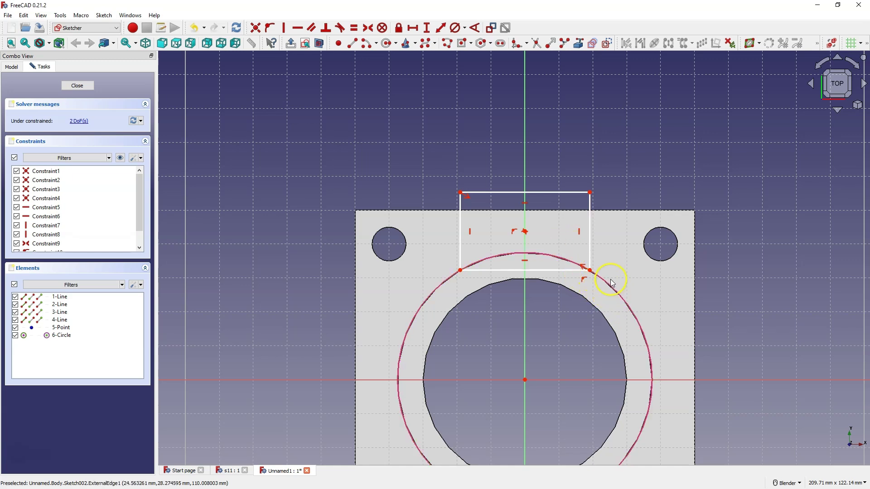
pyautogui.click(140, 158)
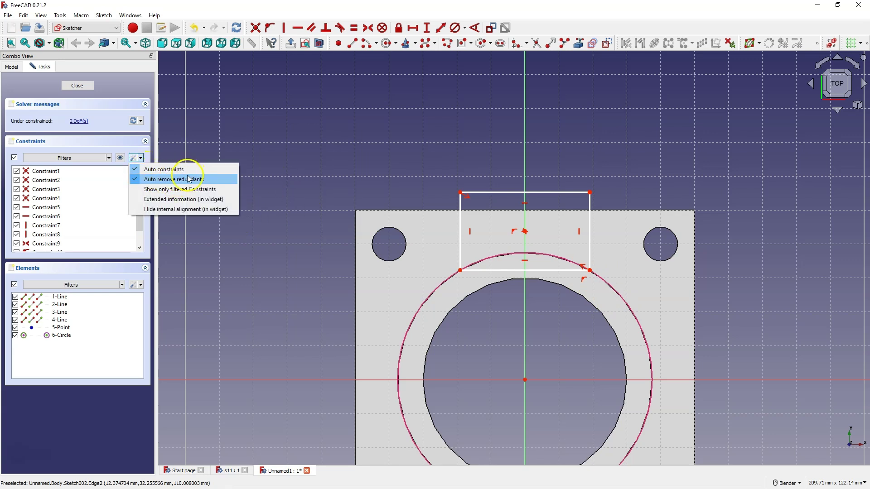
pyautogui.click(351, 131)
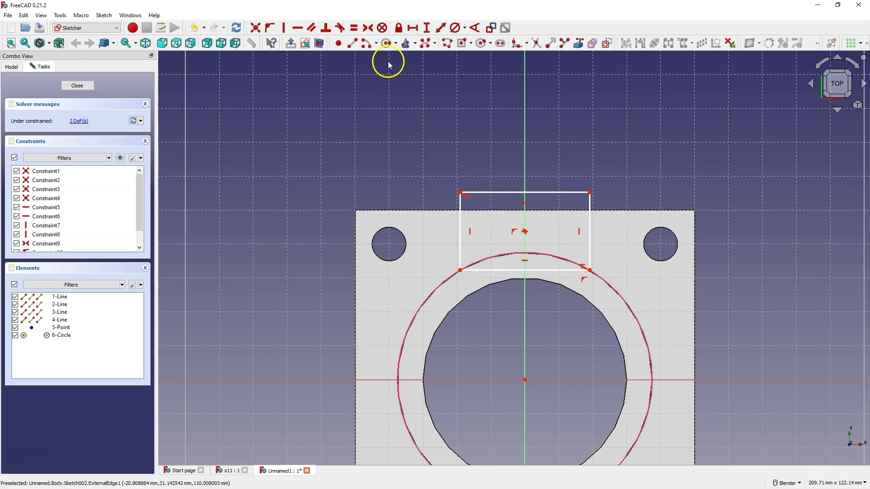
# Draw a circle of 37.5 mm radius centred on the origin and passing through the rectangle's lower right corner
pyautogui.click(388, 44)
pyautogui.click(526, 381)
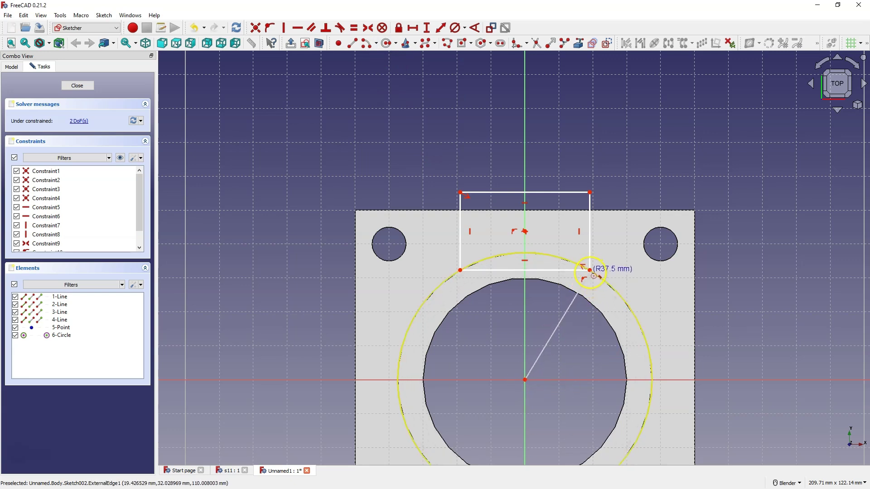
pyautogui.click(590, 271)
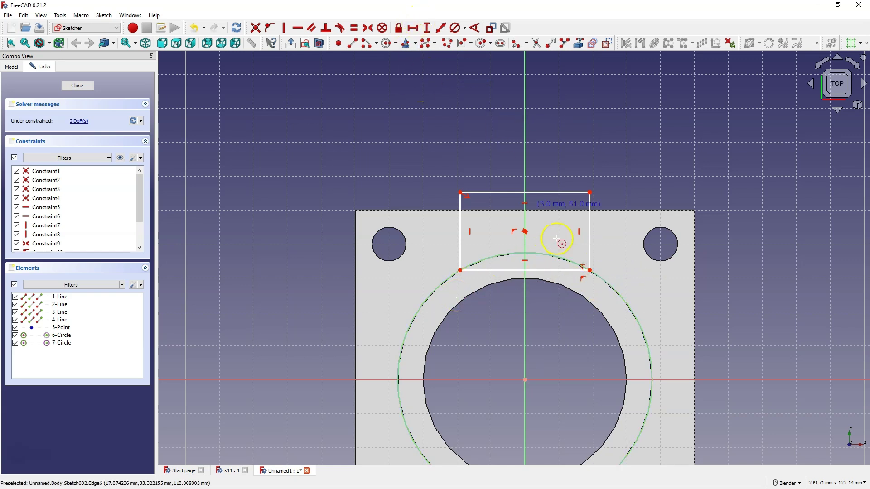
# Constrain the horizontal length of the rectangle's upper edge to 40 mm
pyautogui.click(413, 29)
pyautogui.click(540, 192)
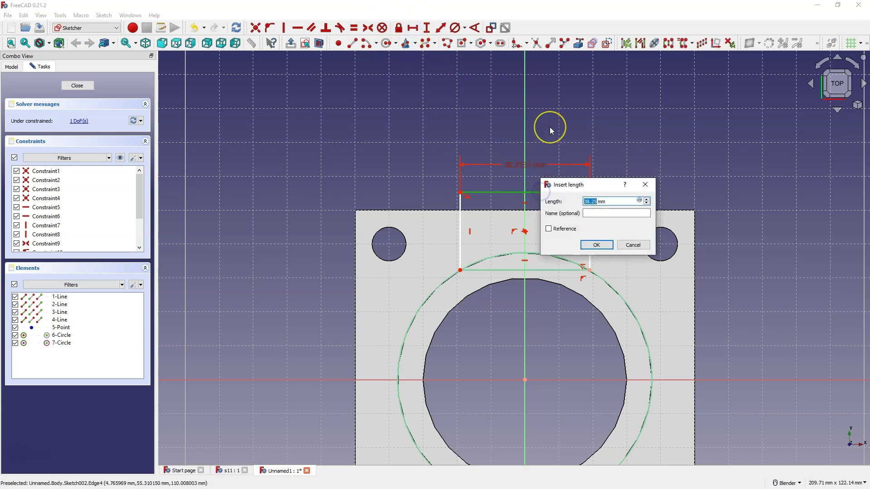
pyautogui.write('40')
pyautogui.press('Return')
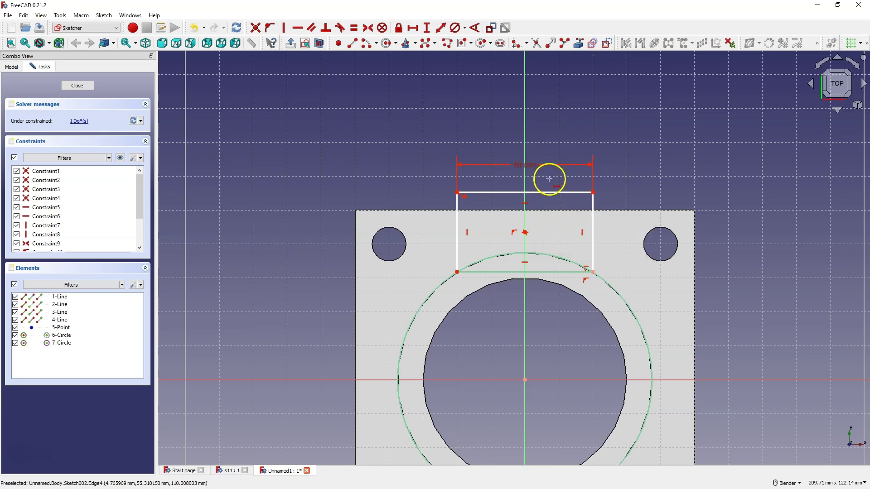
# Constrain the vertical length of the rectangle's left side to 20 mm
pyautogui.click(426, 28)
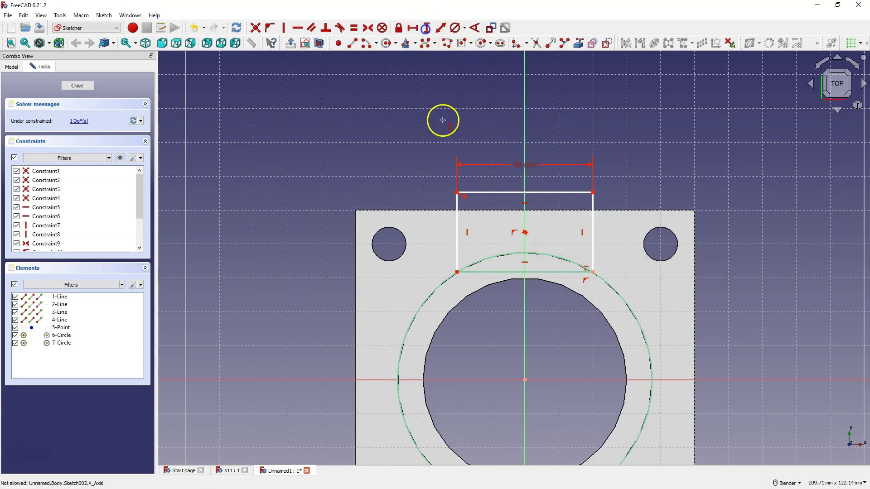
pyautogui.click(457, 231)
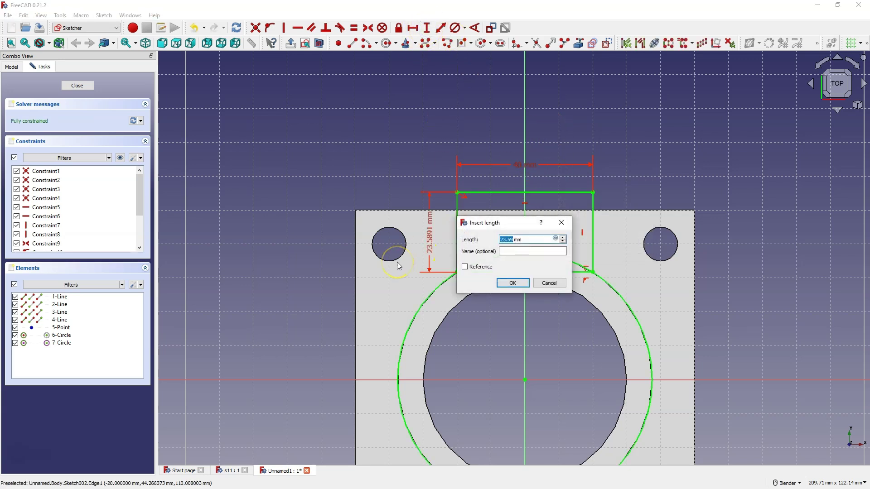
pyautogui.write('20')
pyautogui.press('Return')
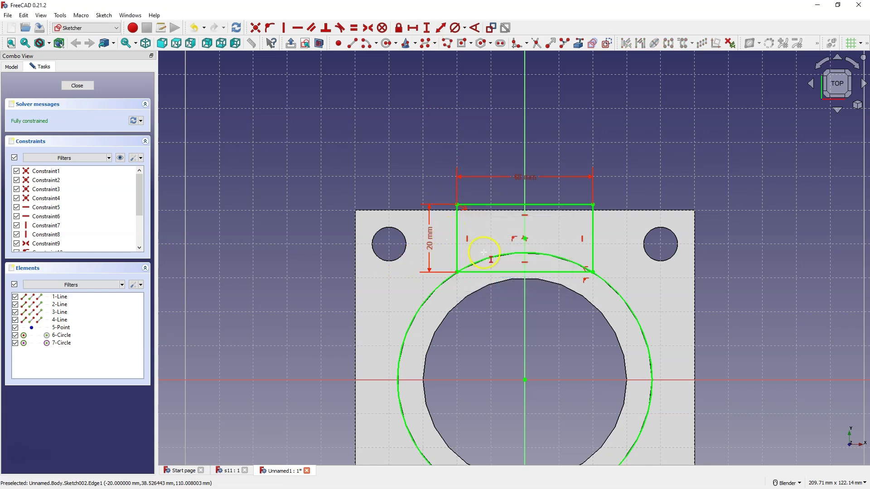
# Trim away the circle outside the rectangle and the rectangle's lower edge, keeping only the arc between the two vertical sides
pyautogui.click(537, 43)
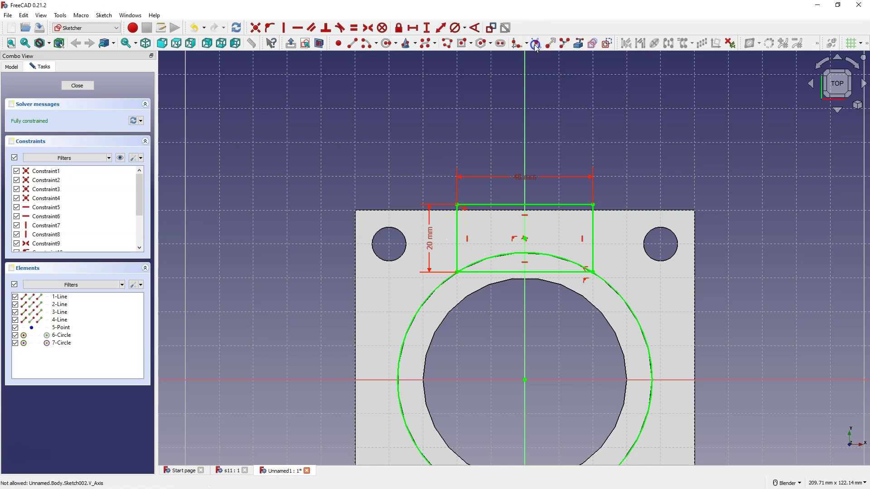
pyautogui.click(439, 294)
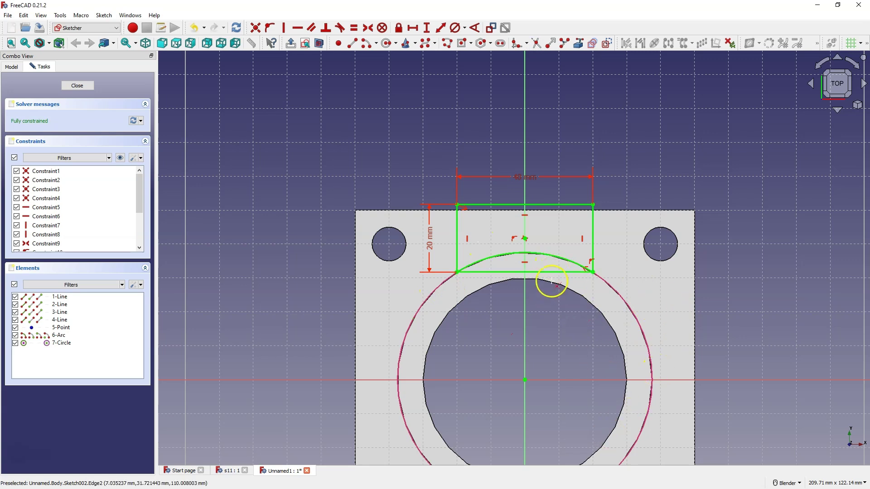
pyautogui.click(546, 272)
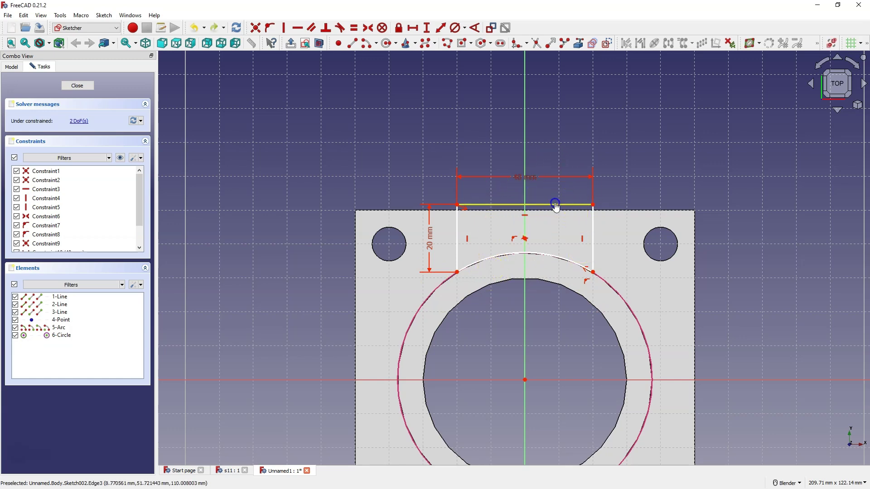
# Shift the profile's upper edge to test the joints, and make the arc's right end coincident with the right side's lower endpoint
pyautogui.moveTo(557, 203); pyautogui.dragTo(562, 216)
pyautogui.scroll(3, 602, 275)
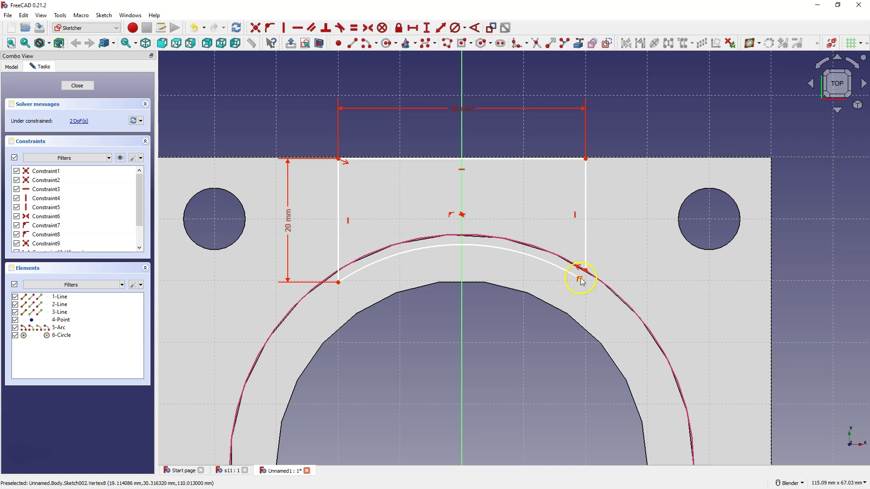
pyautogui.click(580, 279)
pyautogui.click(586, 271)
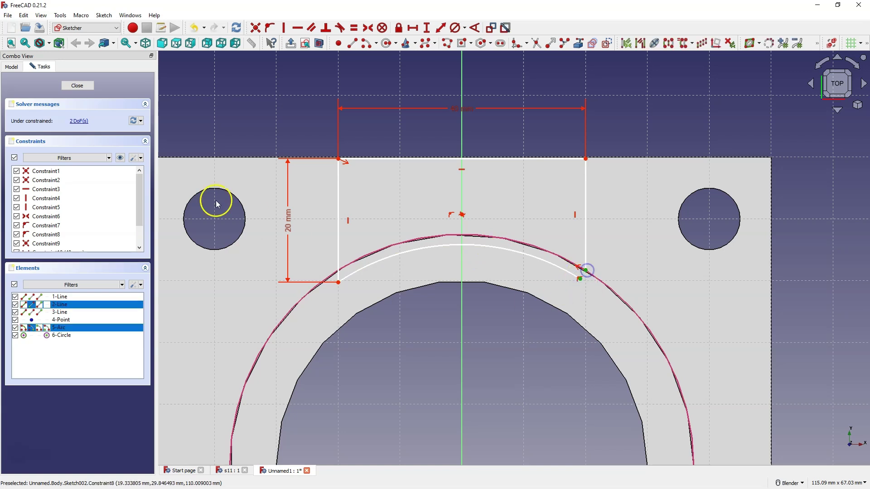
pyautogui.click(256, 28)
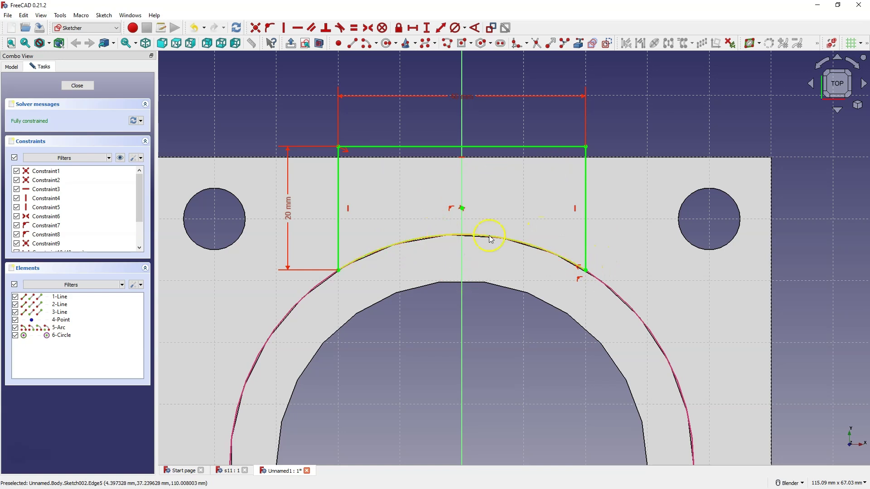
# Draw two circles about 6.8 mm in diameter inside the profile, one on each side of the vertical axis
pyautogui.click(386, 43)
pyautogui.click(374, 180)
pyautogui.click(394, 188)
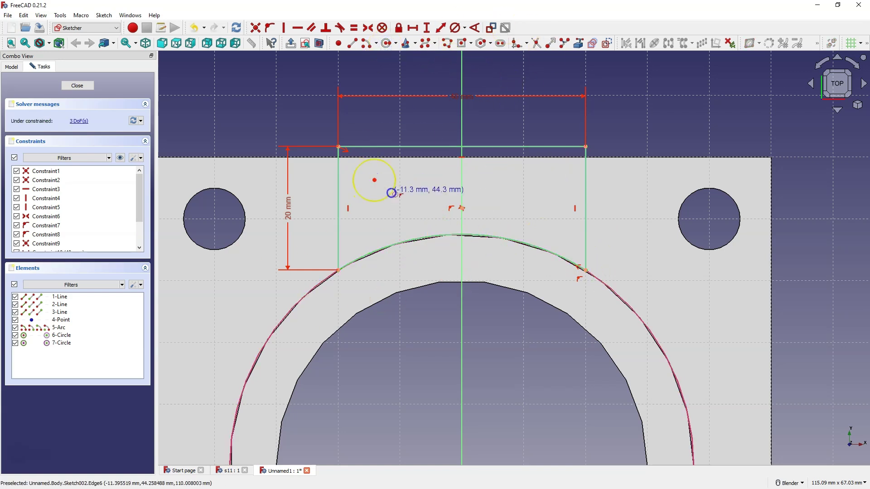
pyautogui.click(546, 175)
pyautogui.click(555, 193)
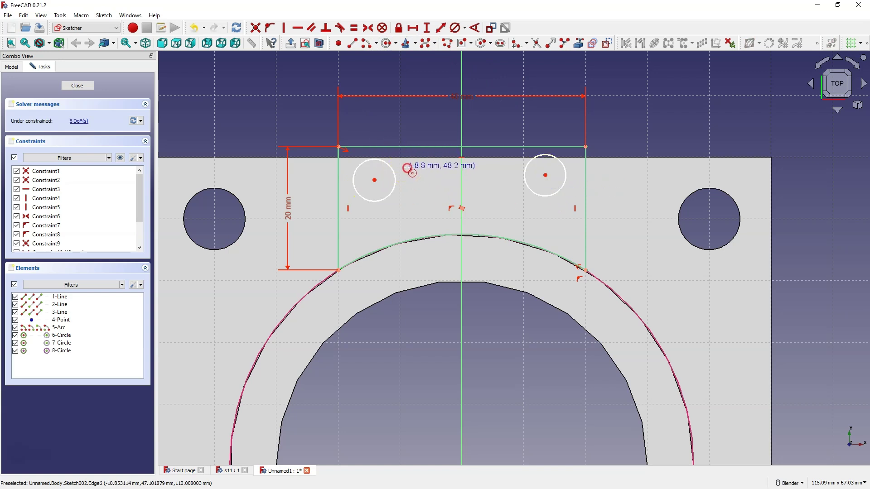
# Make the two small circles equal in size and their centres symmetric about the vertical axis
pyautogui.rightClick(405, 168)
pyautogui.click(395, 172)
pyautogui.click(562, 161)
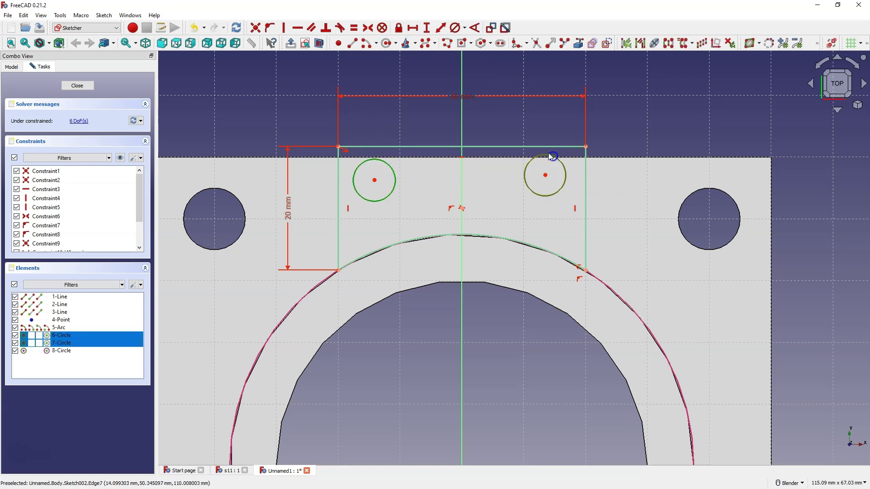
pyautogui.click(354, 28)
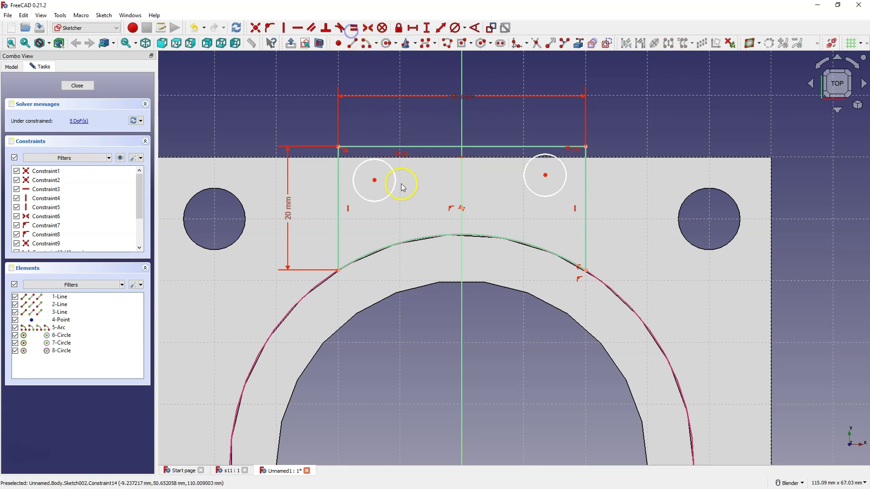
pyautogui.click(374, 181)
pyautogui.click(546, 176)
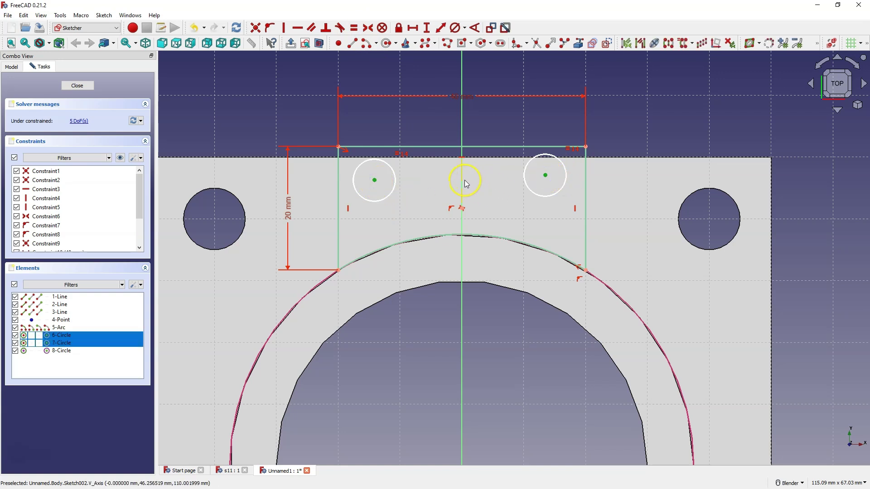
pyautogui.click(466, 184)
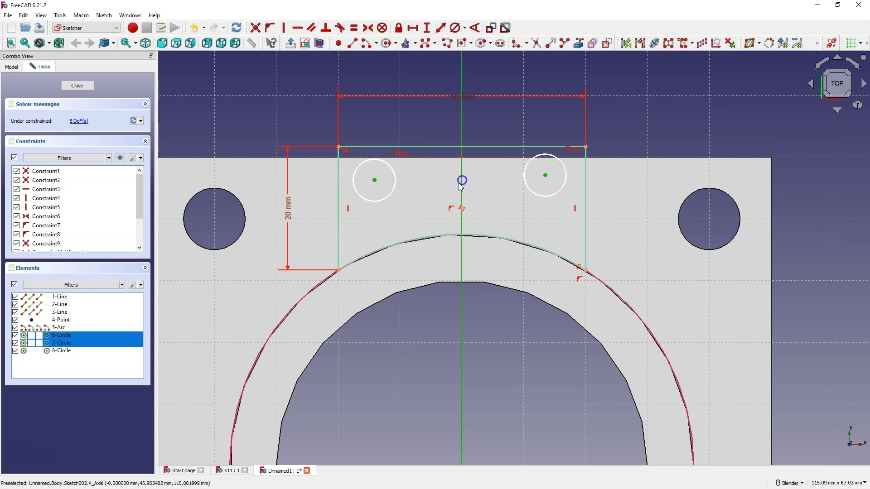
pyautogui.click(368, 29)
# Constrain the horizontal distance between the two small circles' centres to 25 mm
pyautogui.click(376, 181)
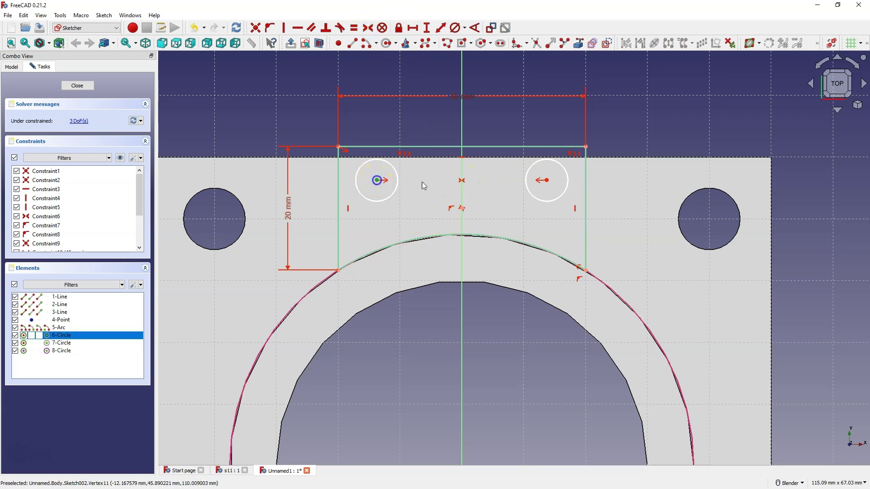
pyautogui.click(548, 181)
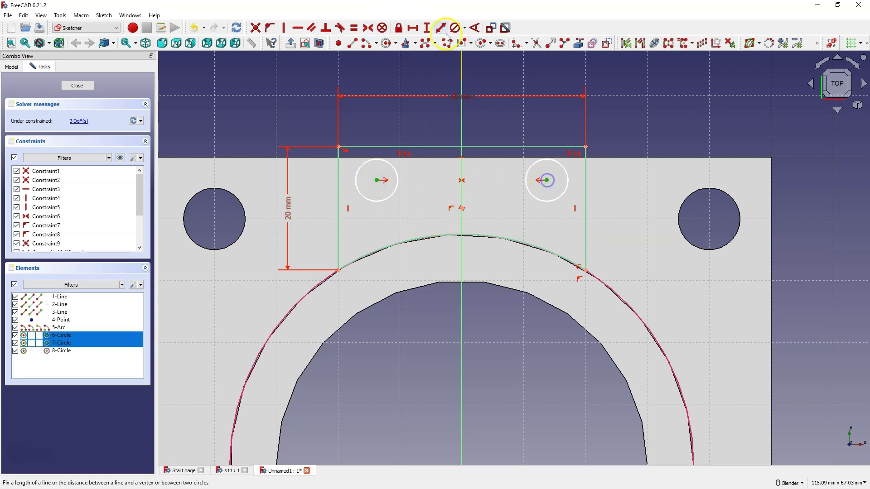
pyautogui.click(413, 28)
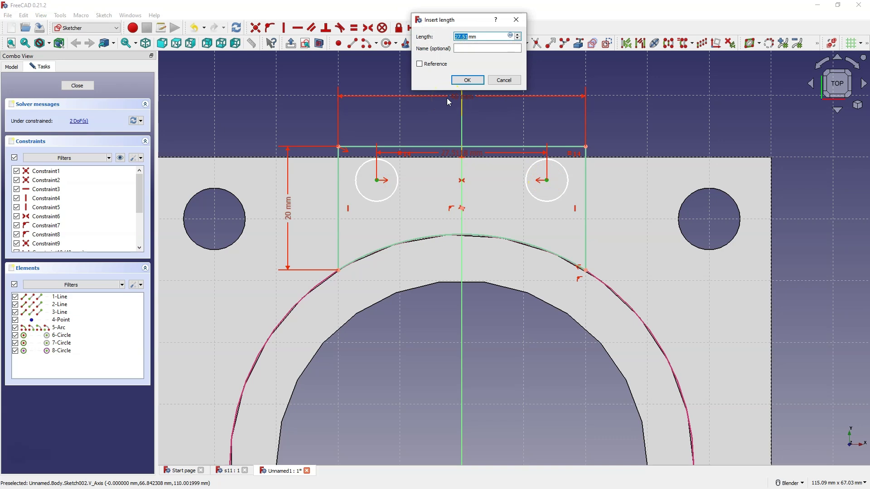
pyautogui.write('25')
pyautogui.press('Return')
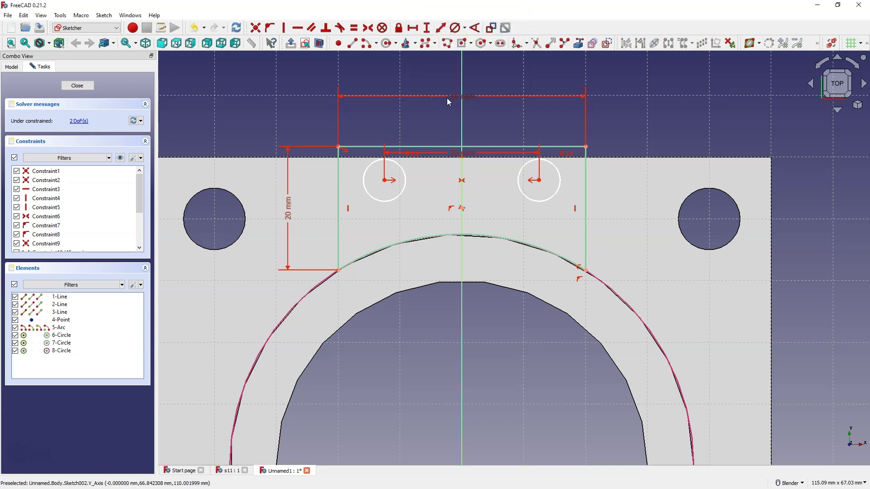
pyautogui.click(440, 104)
# Constrain the left small circle's diameter to 5 mm
pyautogui.click(456, 28)
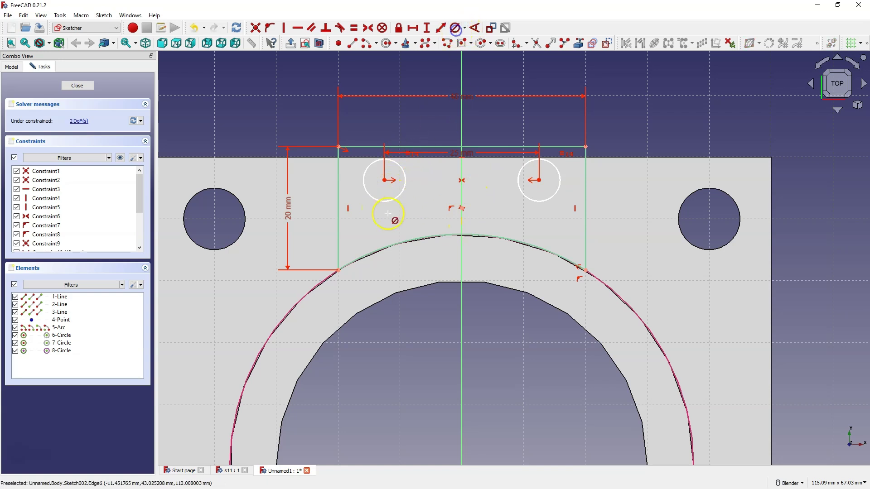
pyautogui.click(385, 200)
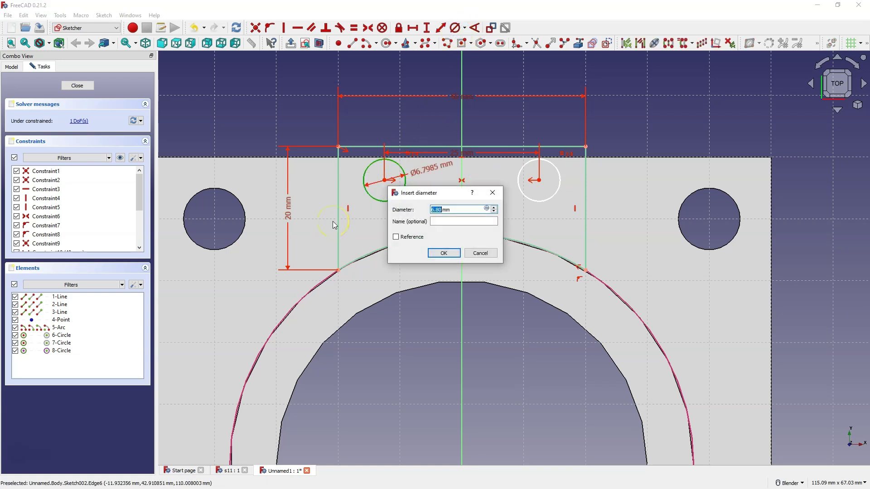
pyautogui.write('5')
pyautogui.press('Return')
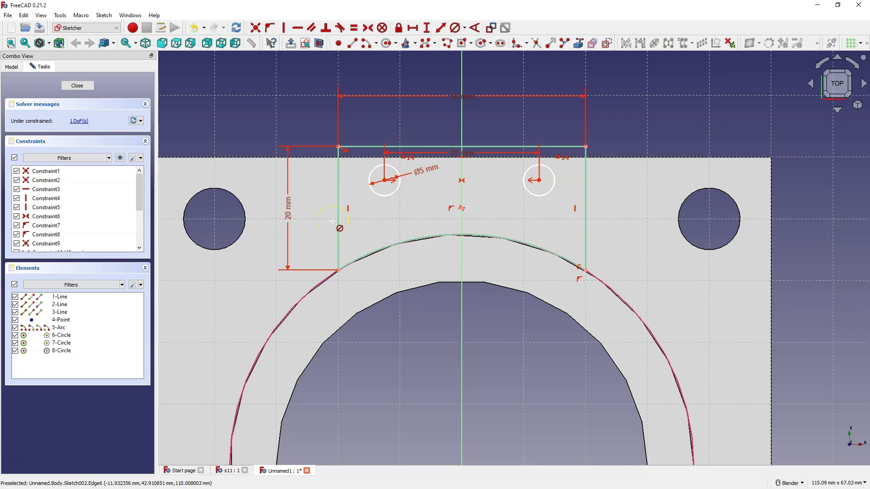
# Constrain the vertical distance from the left small circle's centre to the origin to 45 mm
pyautogui.scroll(-1, 482, 132)
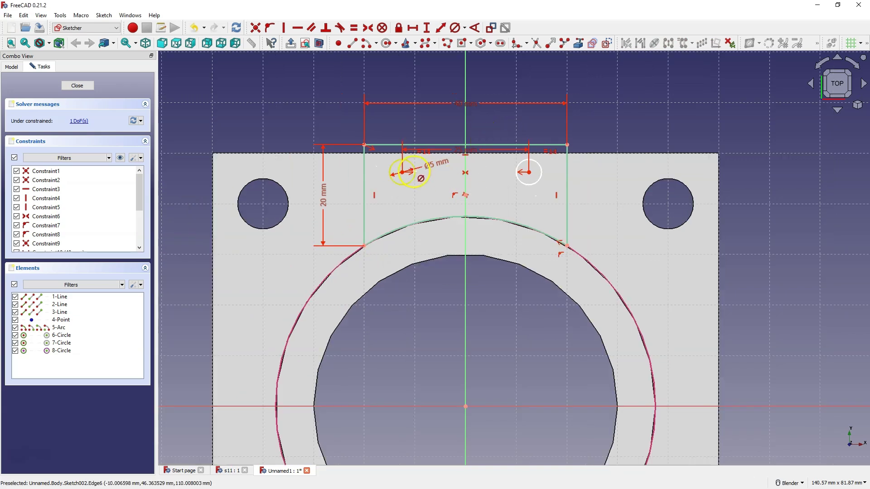
pyautogui.click(426, 28)
pyautogui.click(402, 172)
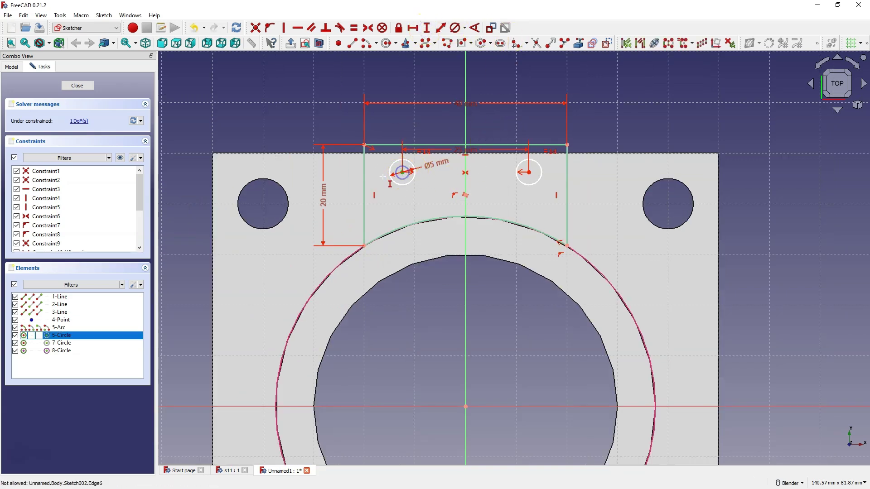
pyautogui.scroll(-4, 482, 230)
pyautogui.scroll(2, 465, 311)
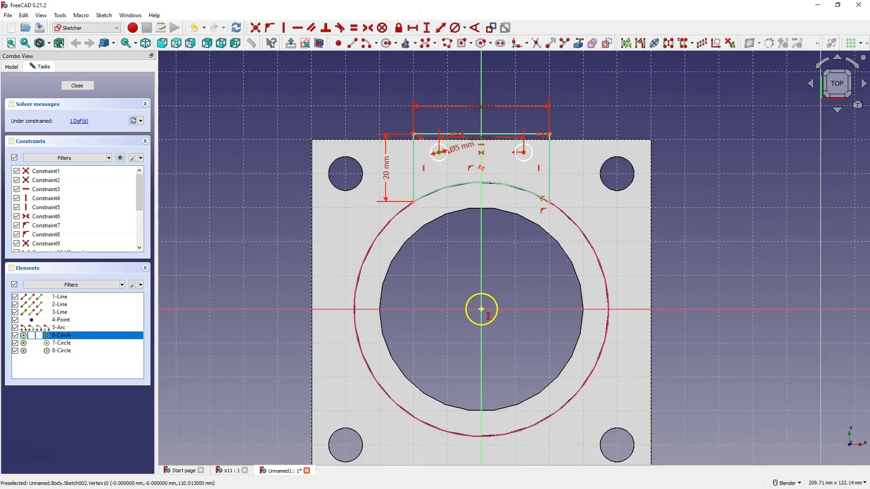
pyautogui.click(482, 310)
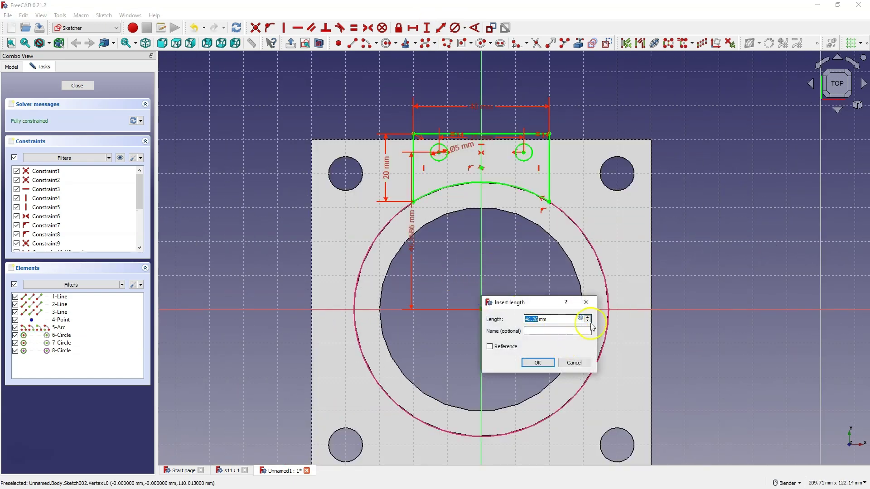
pyautogui.press('Return')
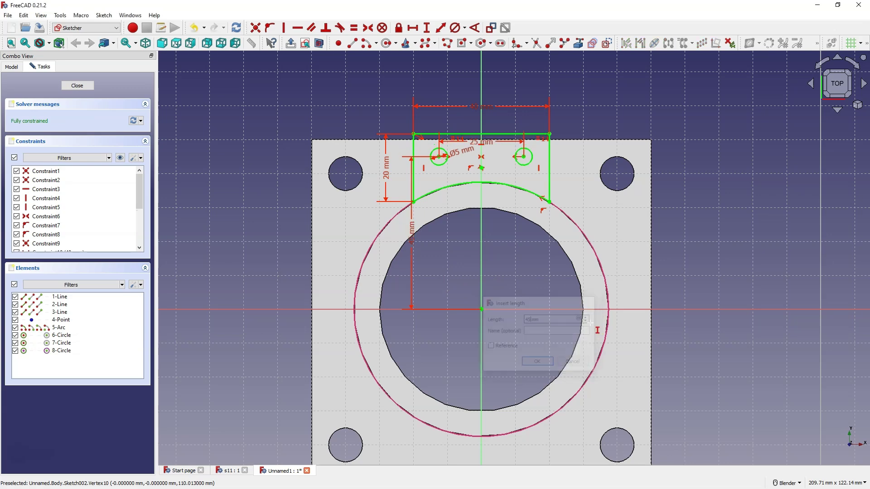
# Close the sketch and pad the two-hole profile 10 mm in the reversed direction, down along the tube
pyautogui.click(74, 85)
pyautogui.moveTo(543, 220); pyautogui.dragTo(453, 234, button='middle')
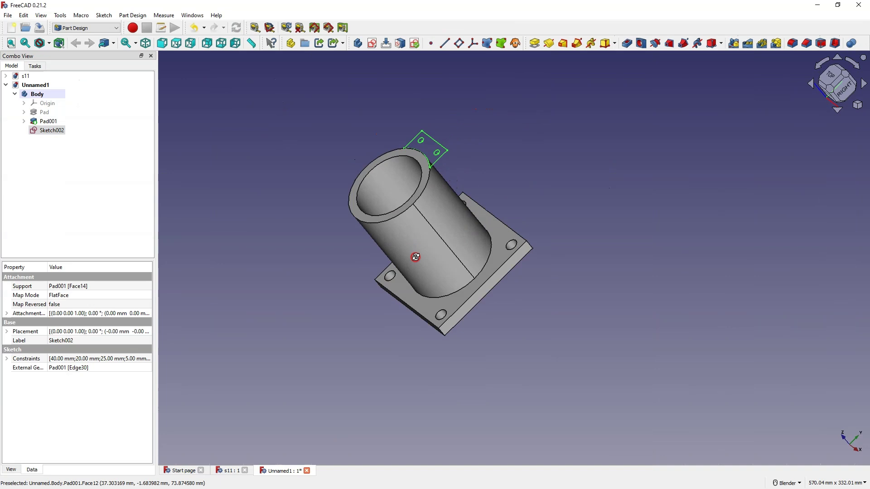
pyautogui.click(535, 48)
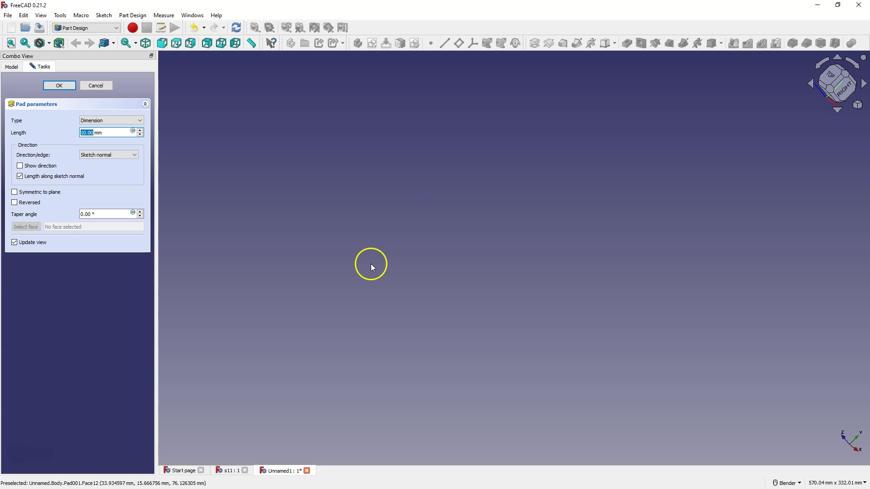
pyautogui.click(15, 204)
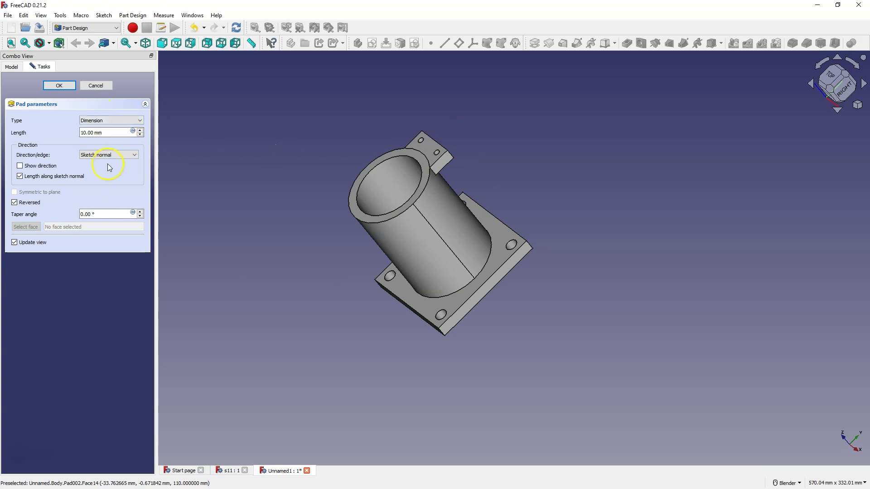
pyautogui.click(65, 85)
pyautogui.moveTo(381, 190); pyautogui.dragTo(442, 214, button='middle')
# Check the side lugs in the s11 reference, then add a datum plane offset 50 mm in z from the base plate's upper face
pyautogui.click(233, 446)
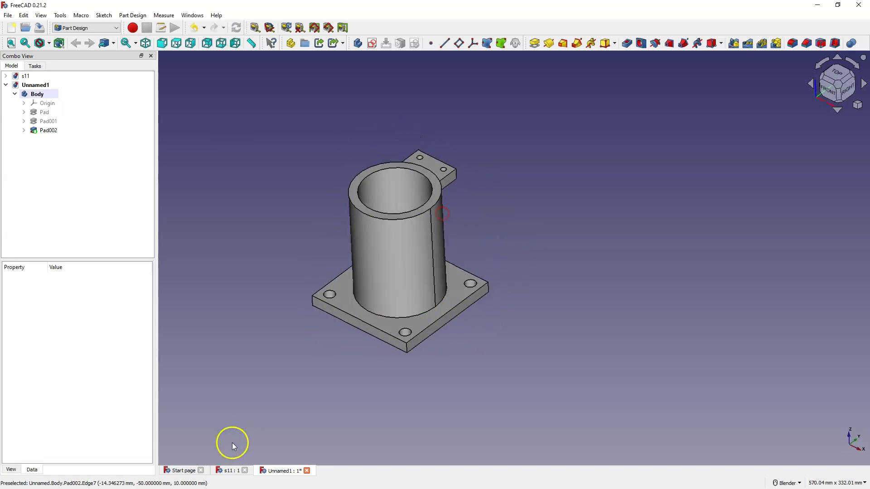
pyautogui.click(228, 471)
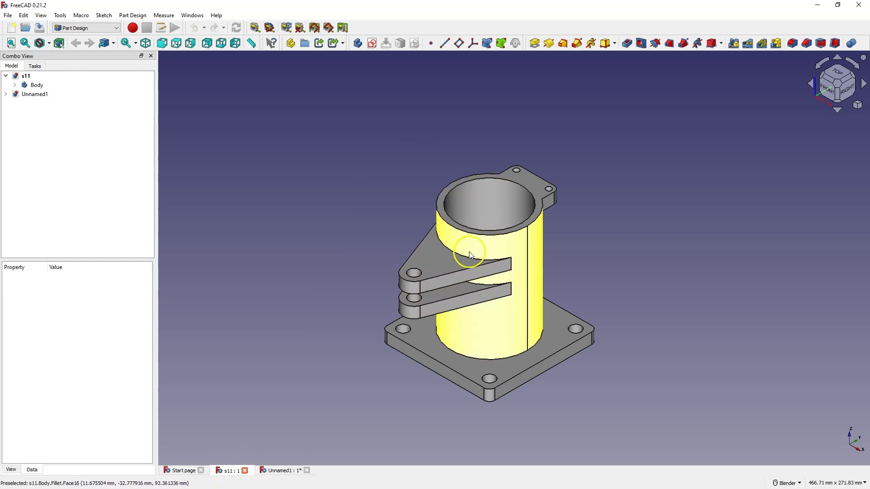
pyautogui.click(275, 473)
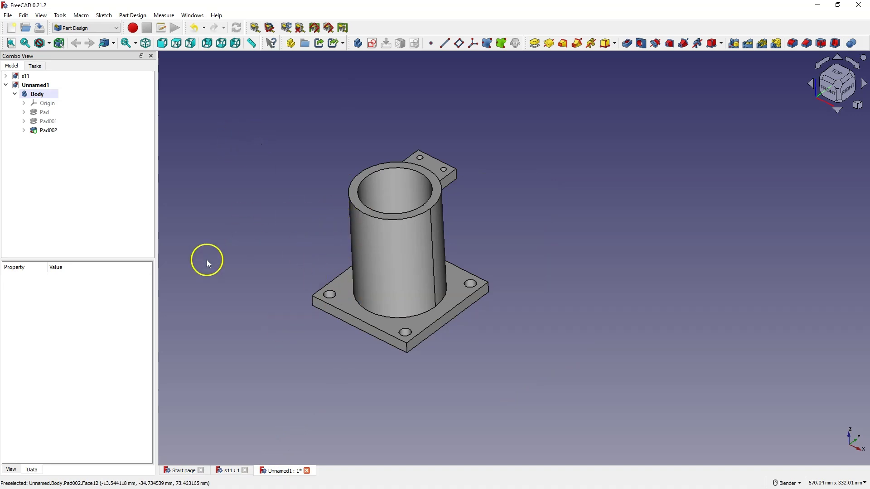
pyautogui.click(346, 290)
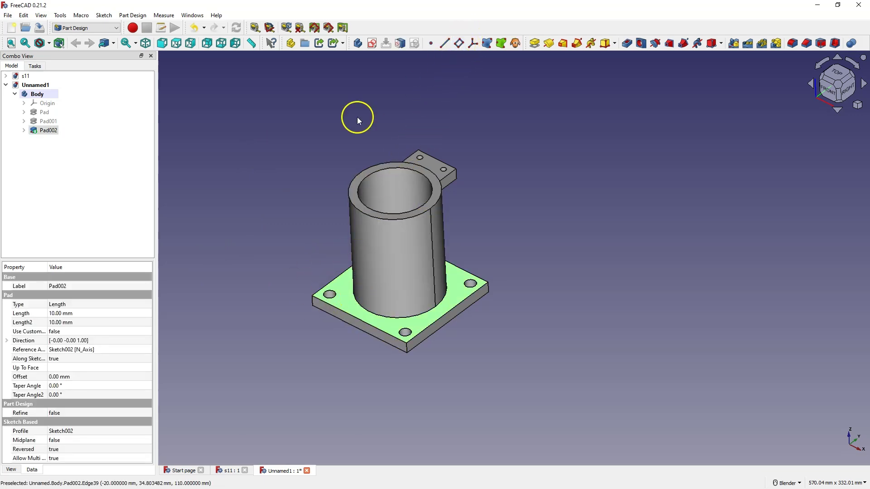
pyautogui.click(459, 44)
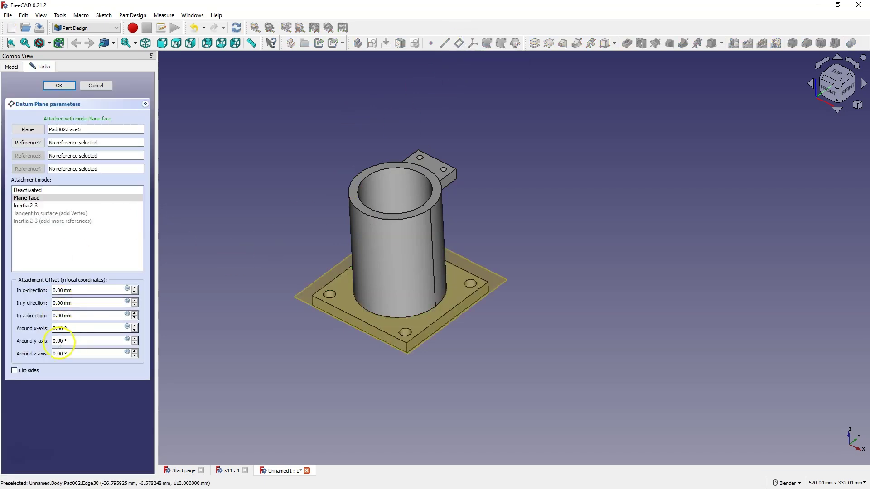
pyautogui.click(59, 316)
pyautogui.scroll(-1, 58, 316)
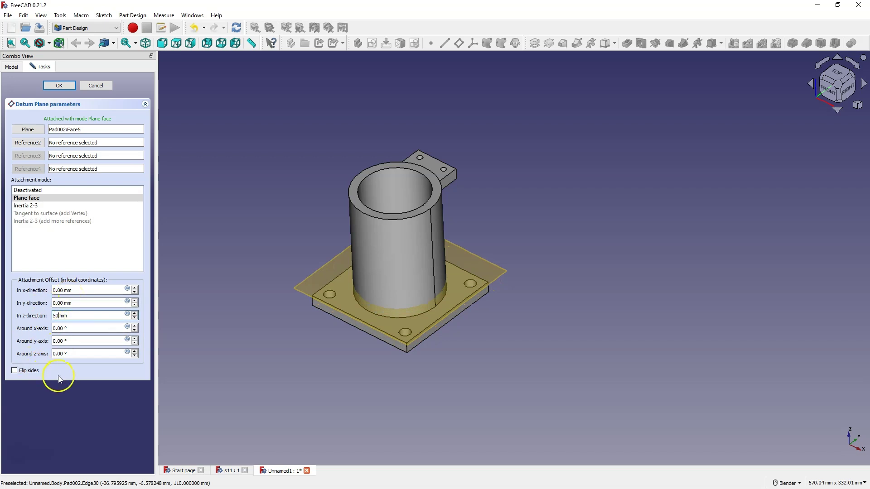
pyautogui.press('Return')
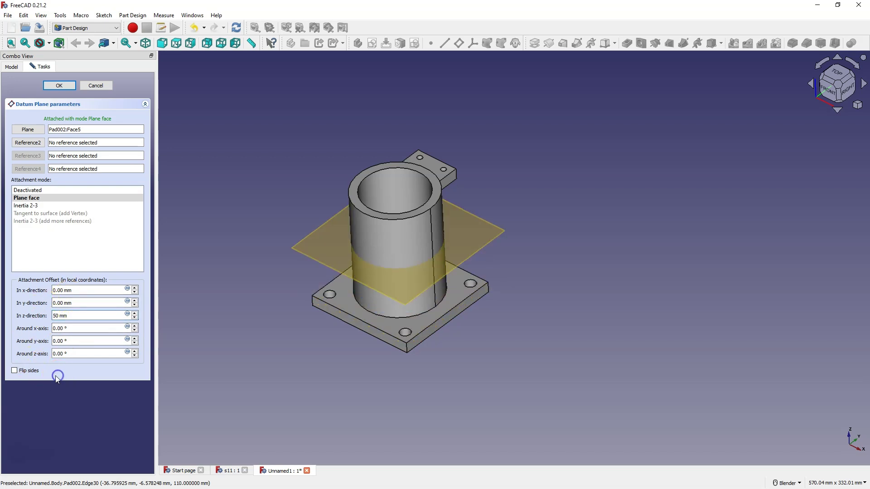
pyautogui.click(60, 86)
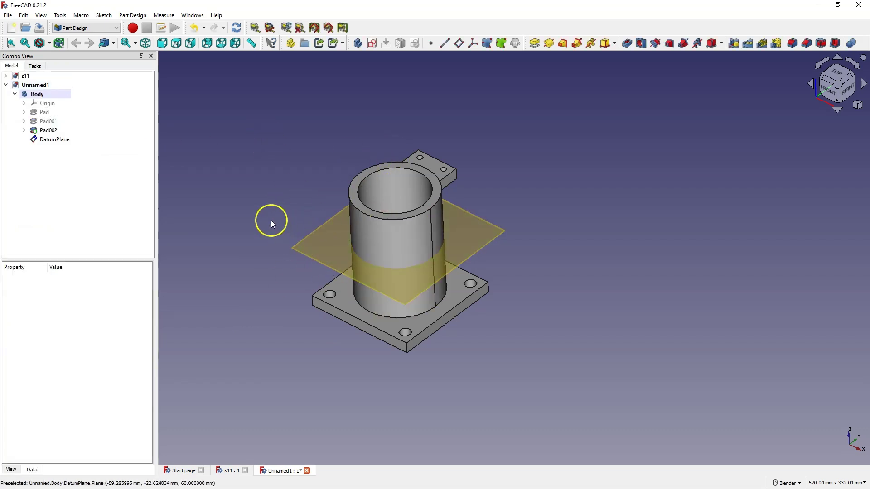
# Start a sketch on the datum plane and link the tube's outer edge as external geometry
pyautogui.click(324, 241)
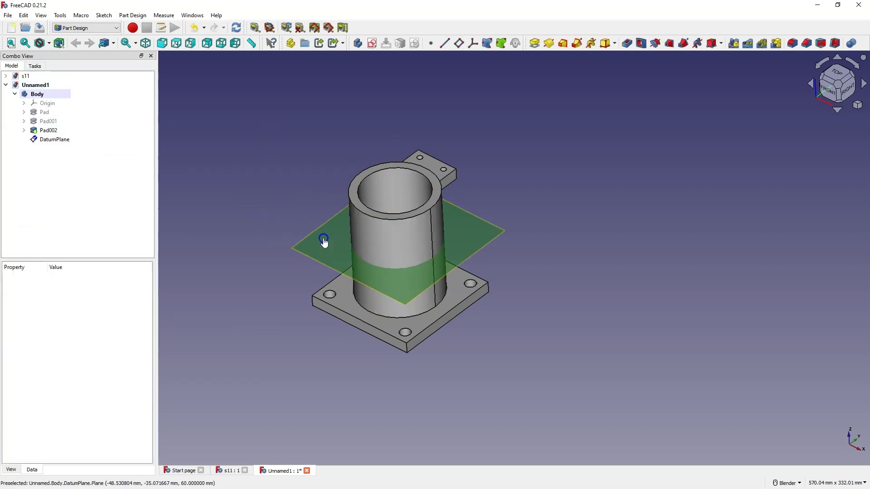
pyautogui.click(374, 44)
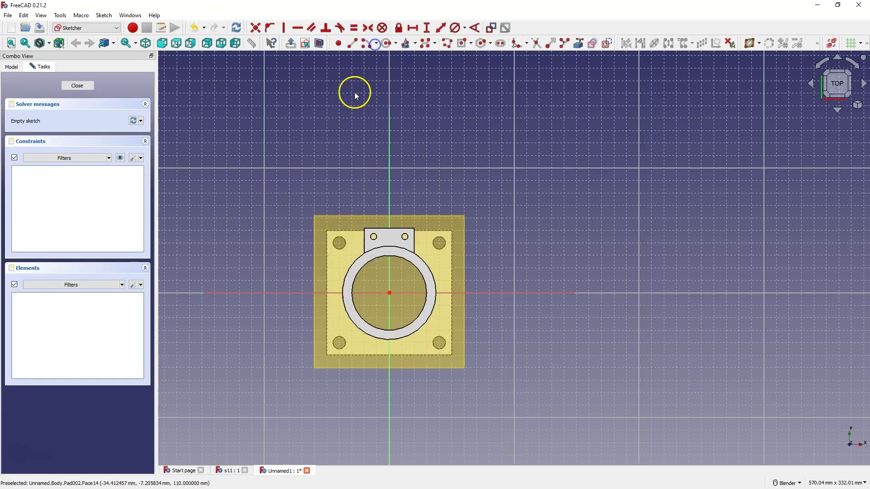
pyautogui.click(578, 44)
pyautogui.click(407, 334)
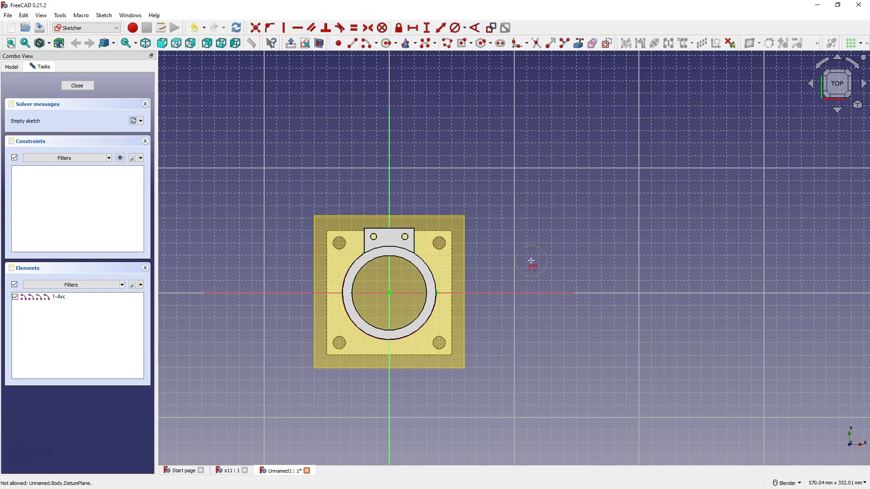
# Turn on the section view so the model is cut at the sketch plane
pyautogui.scroll(4, 375, 246)
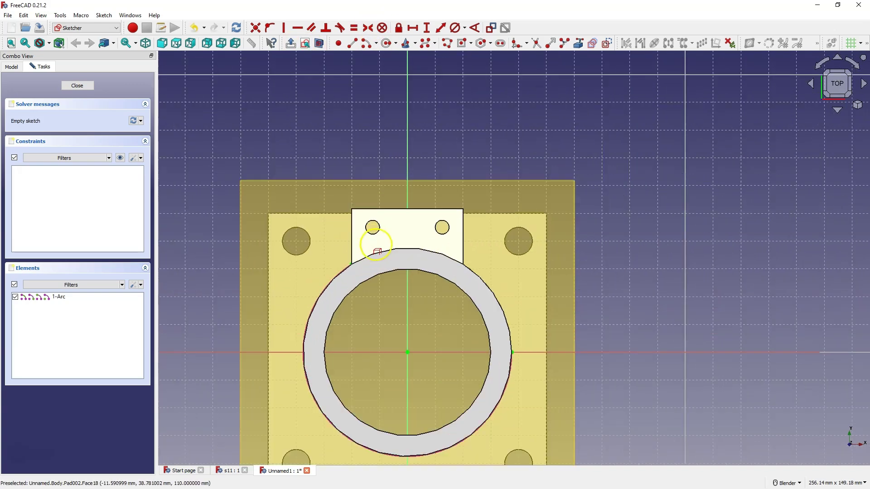
pyautogui.scroll(-3, 376, 244)
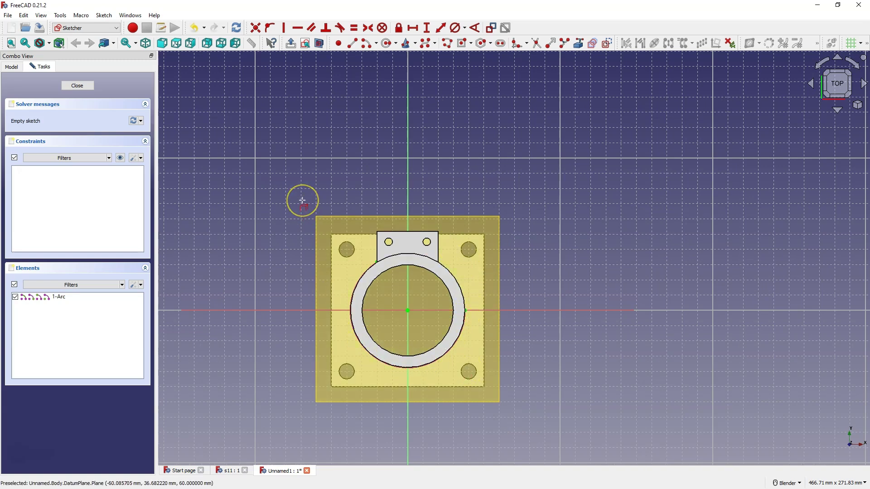
pyautogui.click(286, 130)
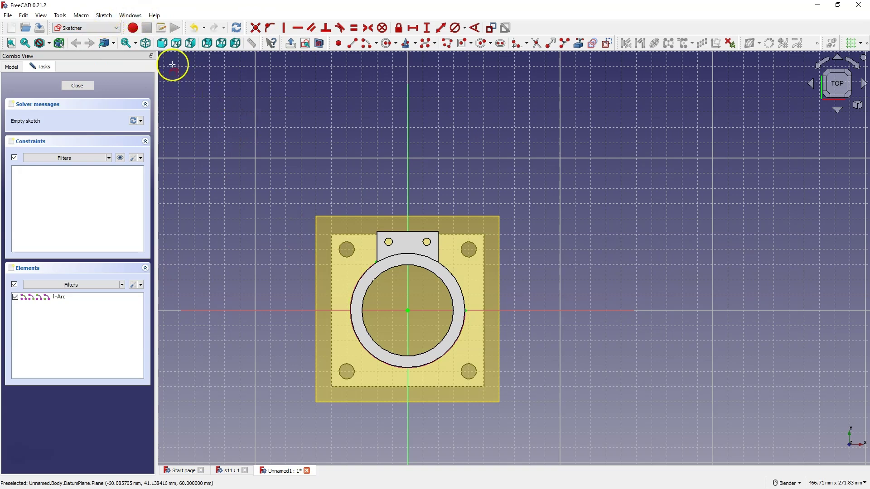
pyautogui.click(107, 15)
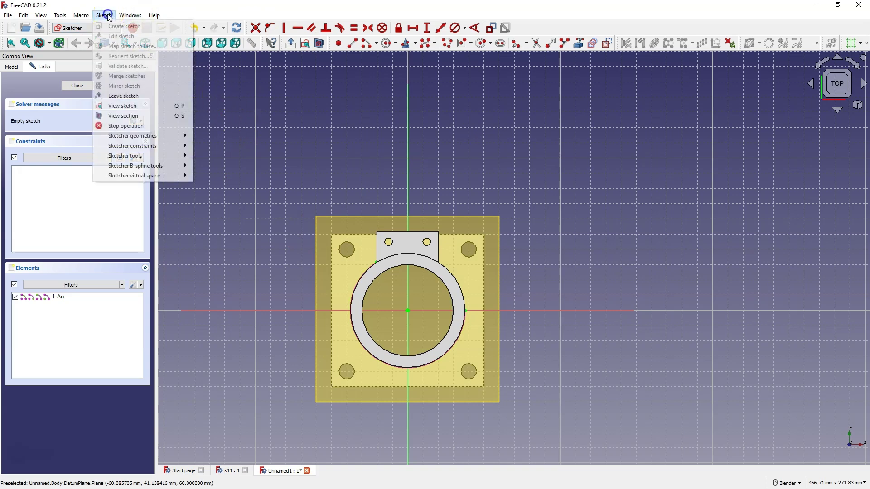
pyautogui.click(132, 116)
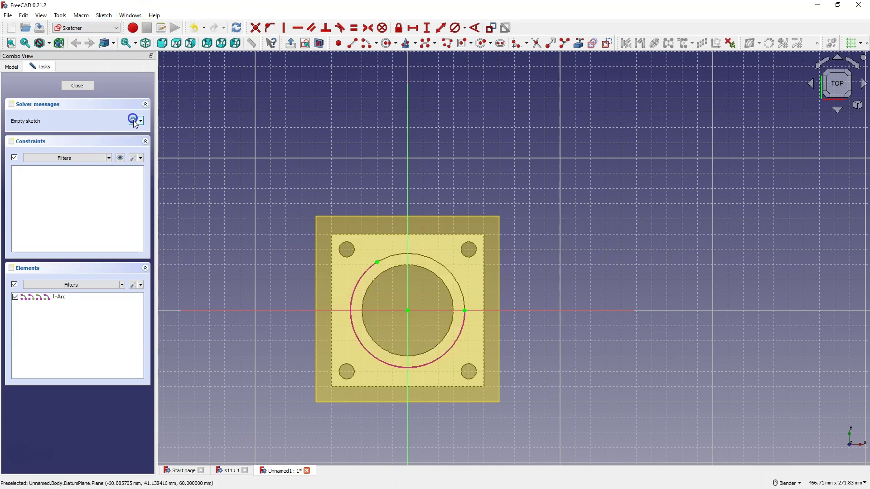
# Draw a circle centred on the origin that passes through the end point of the linked tube edge
pyautogui.click(386, 43)
pyautogui.click(407, 311)
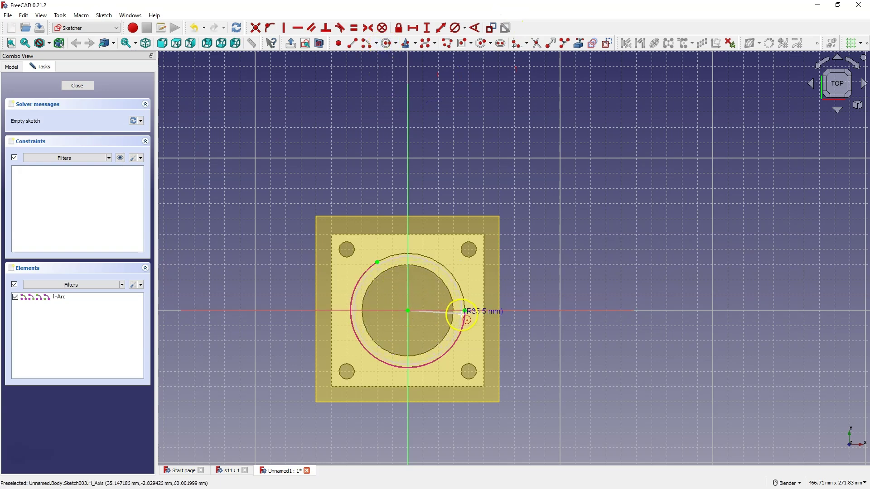
pyautogui.click(465, 310)
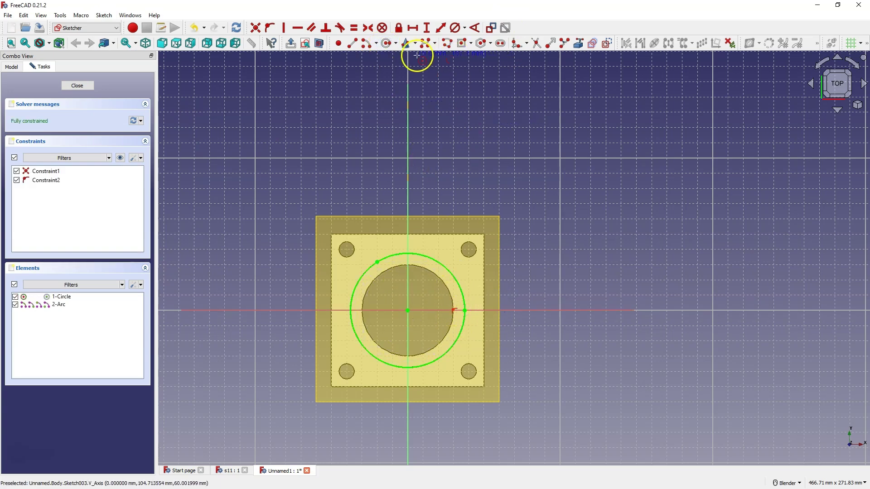
# Draw two lines from the circle's lower left and lower right, meeting on the vertical axis below the base plate, the right one about 66 mm long
pyautogui.click(352, 43)
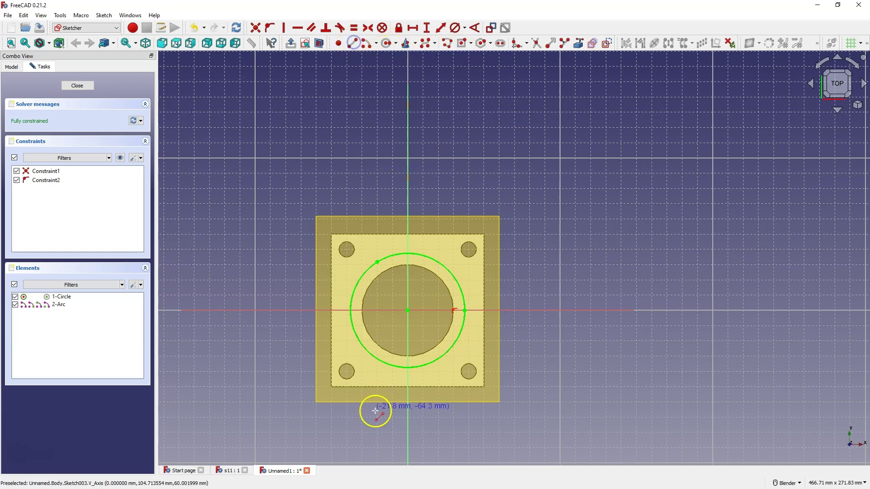
pyautogui.click(361, 345)
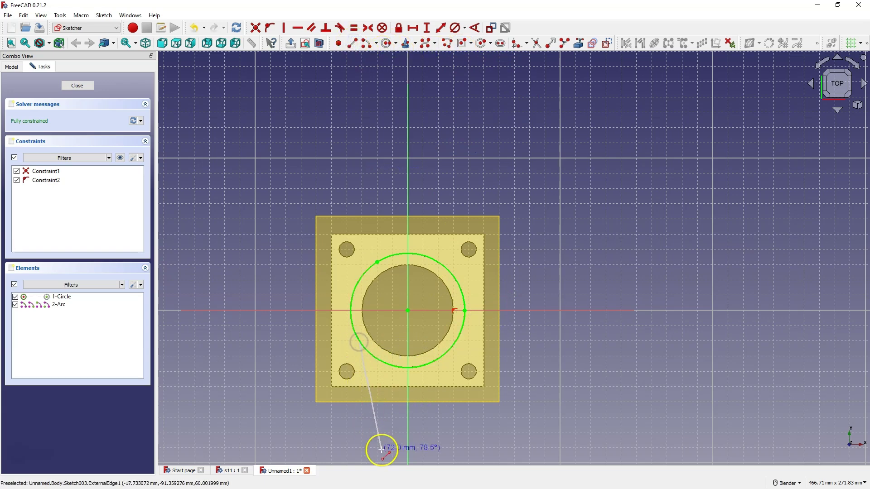
pyautogui.click(408, 445)
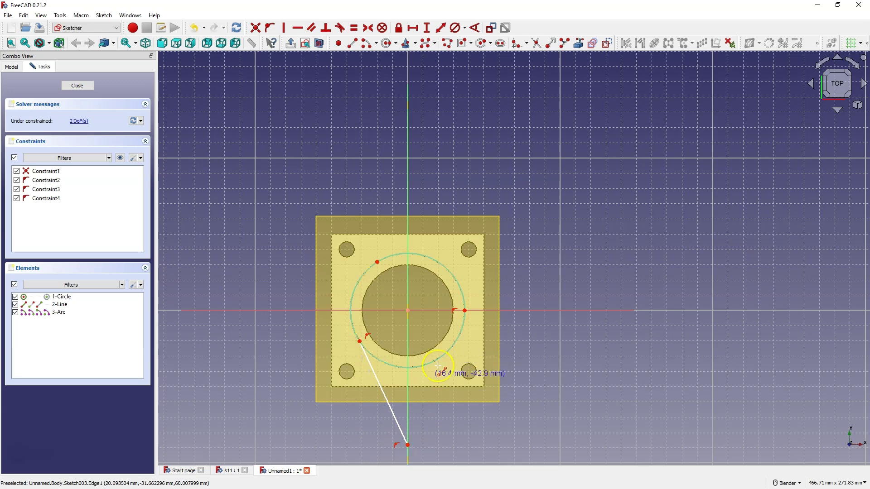
pyautogui.click(409, 445)
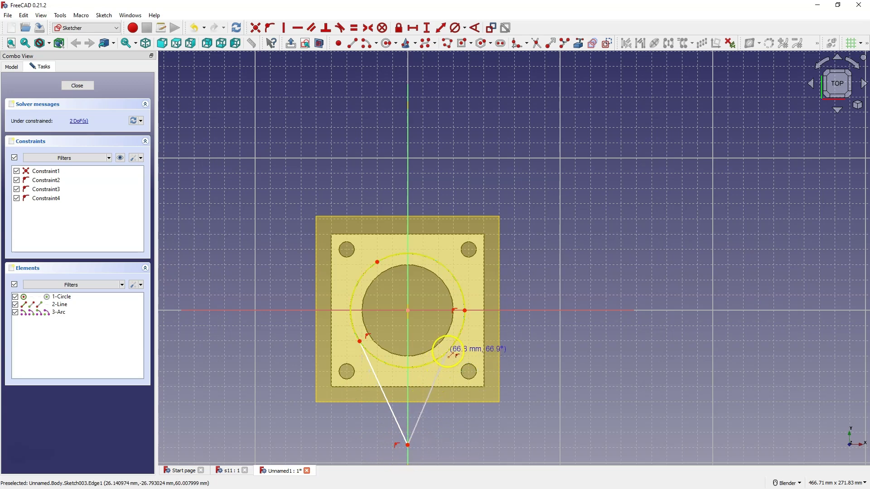
pyautogui.click(447, 351)
pyautogui.rightClick(580, 185)
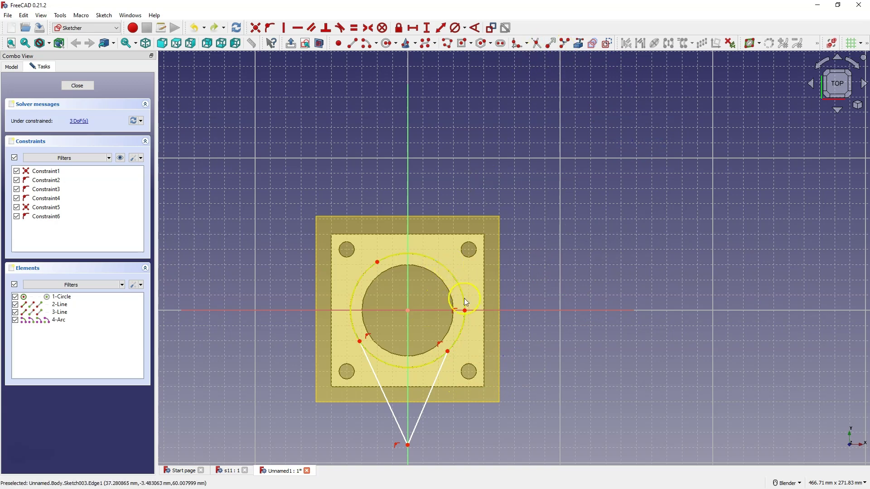
# Trim the circle down to the lower arc between the two slanted lines
pyautogui.click(537, 43)
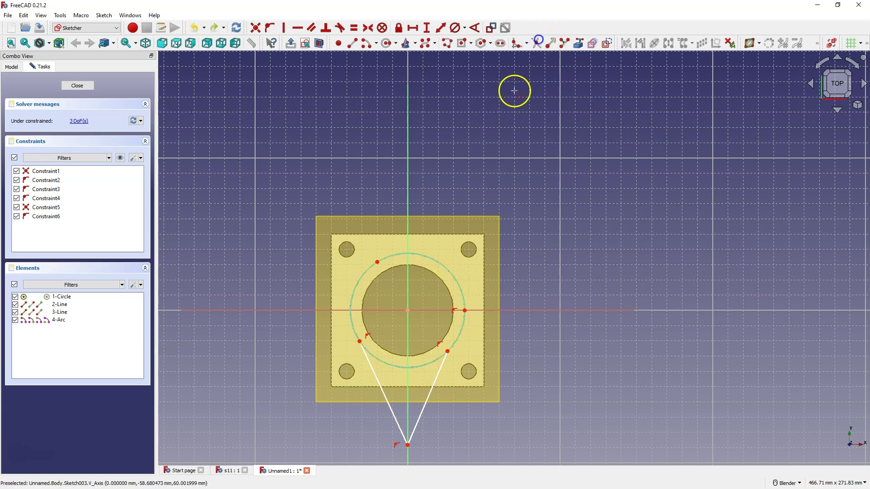
pyautogui.click(394, 255)
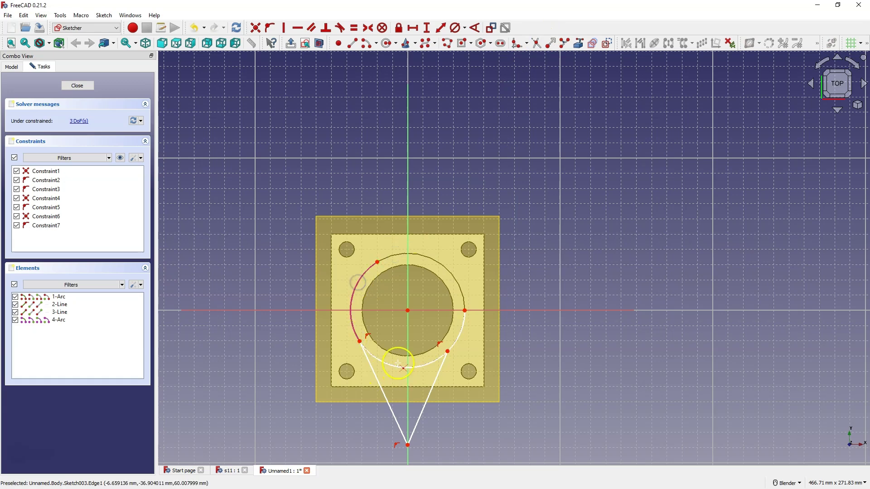
pyautogui.click(462, 333)
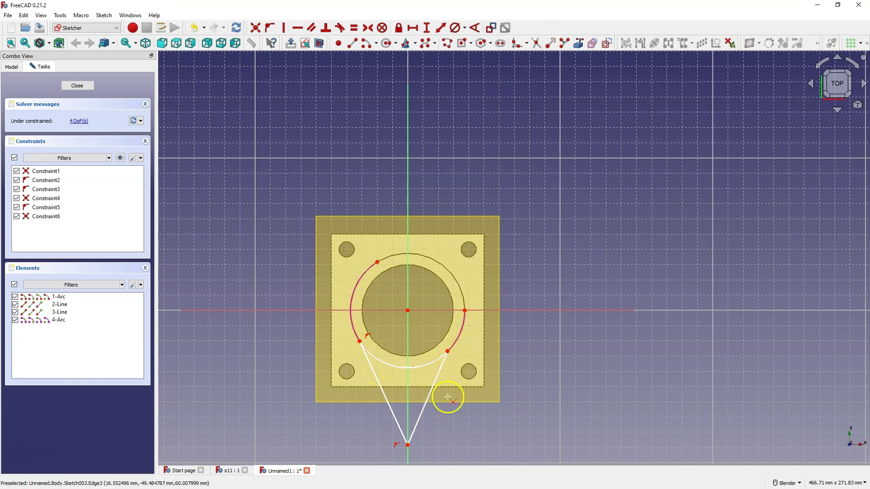
pyautogui.click(75, 86)
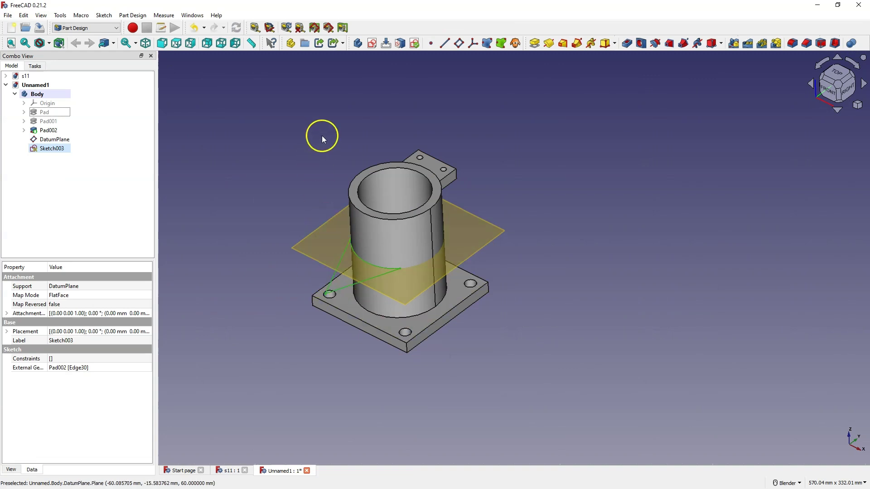
pyautogui.scroll(3, 396, 270)
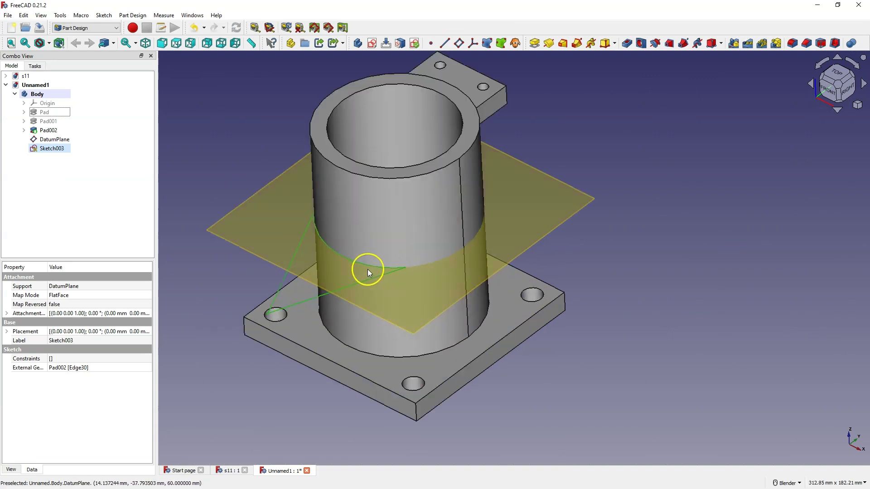
pyautogui.scroll(-2, 367, 269)
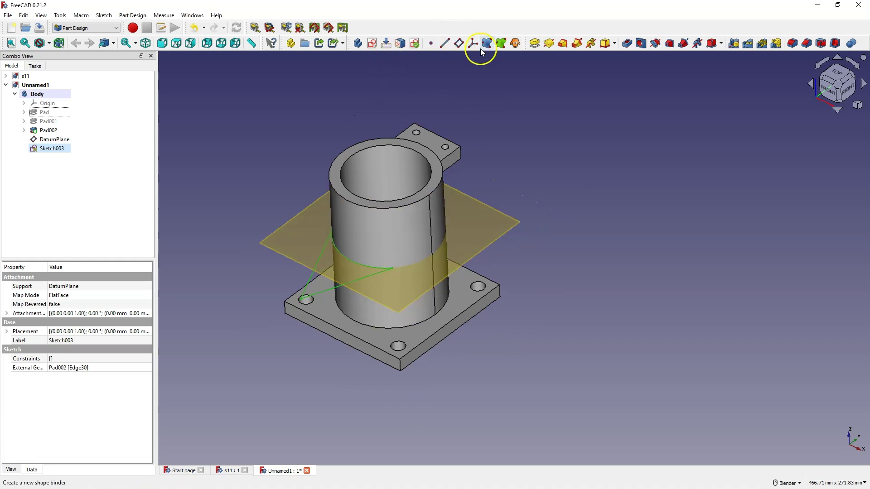
pyautogui.click(534, 43)
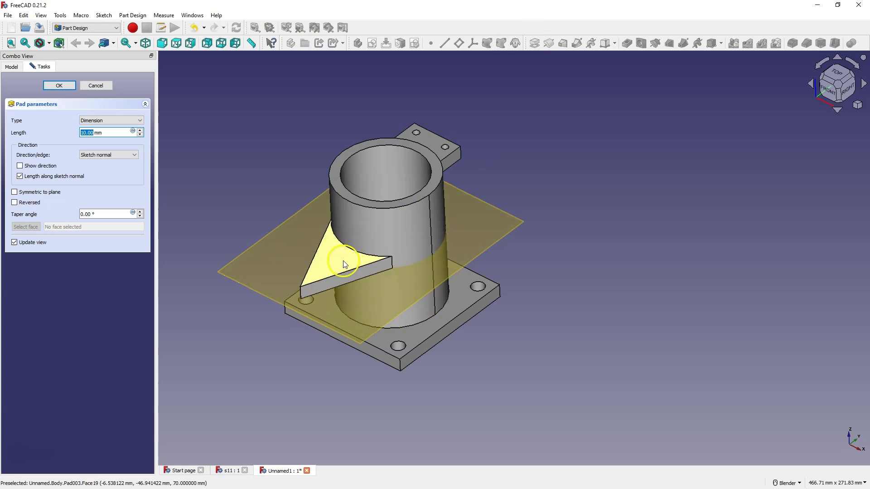
pyautogui.click(96, 87)
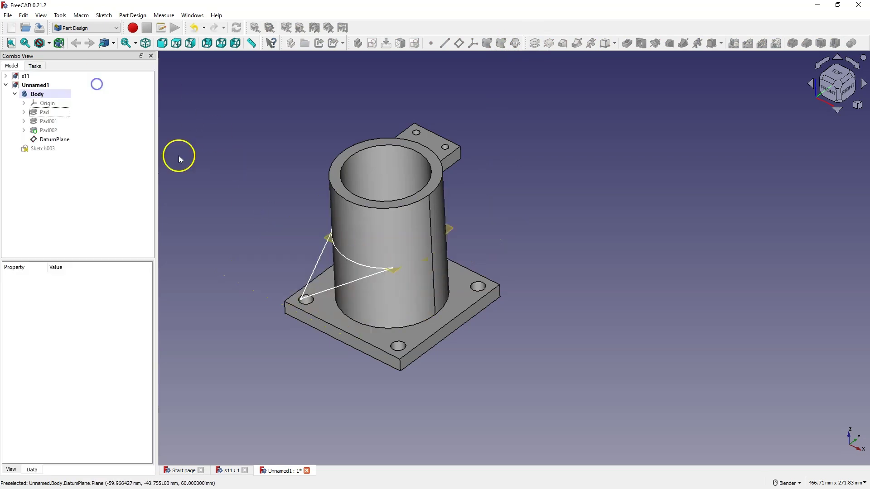
# Open the sketch on the datum plane for editing
pyautogui.doubleClick(52, 150)
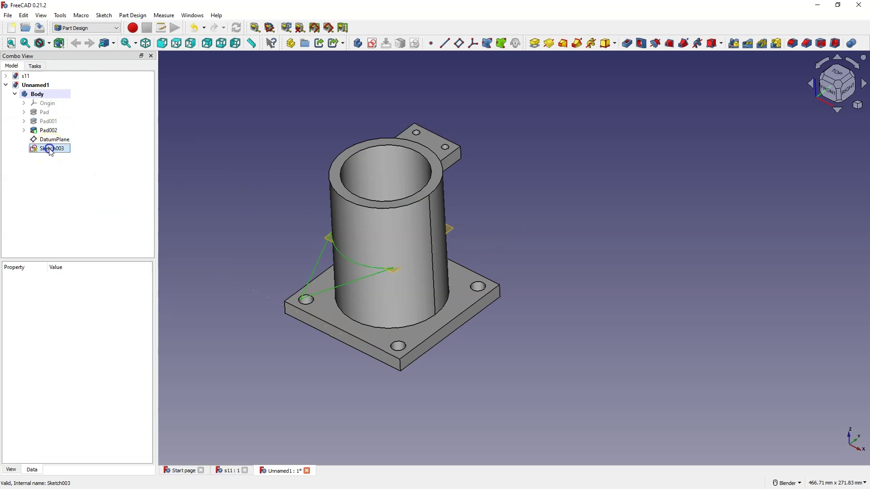
pyautogui.scroll(5, 305, 343)
pyautogui.scroll(-2, 398, 286)
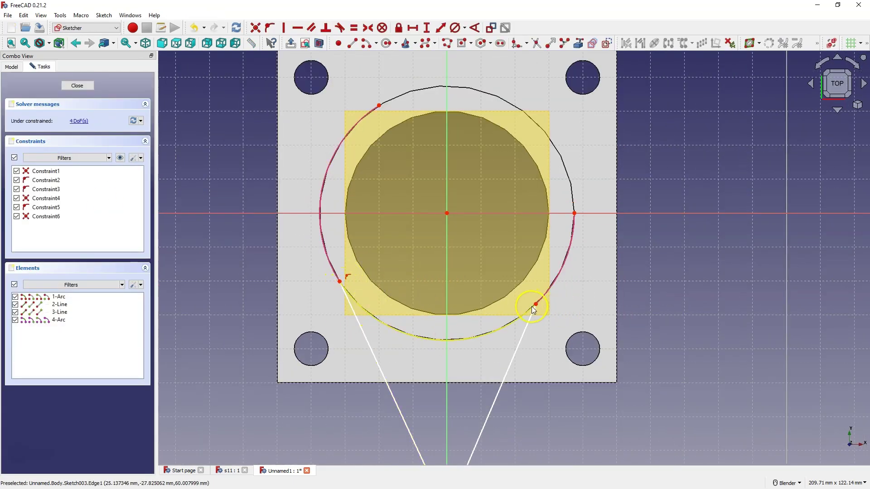
# Move the trimmed arc's two ends inward and delete the two constraints at its lower left end
pyautogui.moveTo(537, 303); pyautogui.dragTo(534, 301)
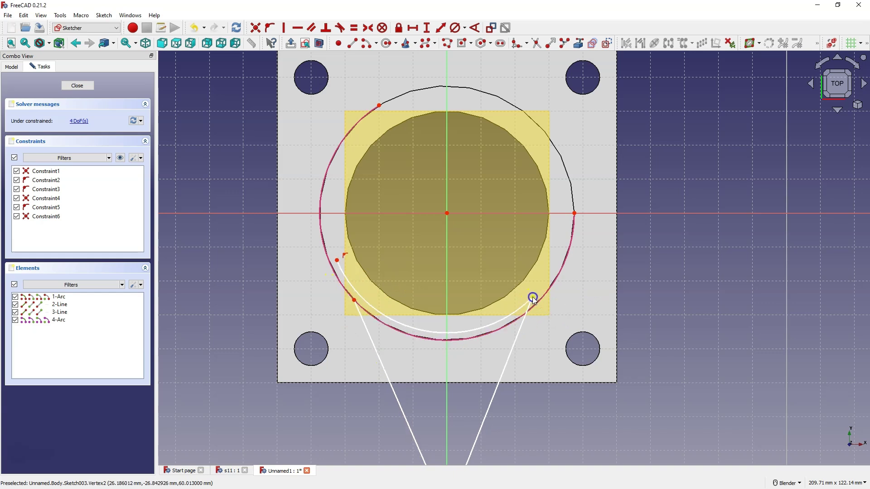
pyautogui.moveTo(337, 257); pyautogui.dragTo(357, 297)
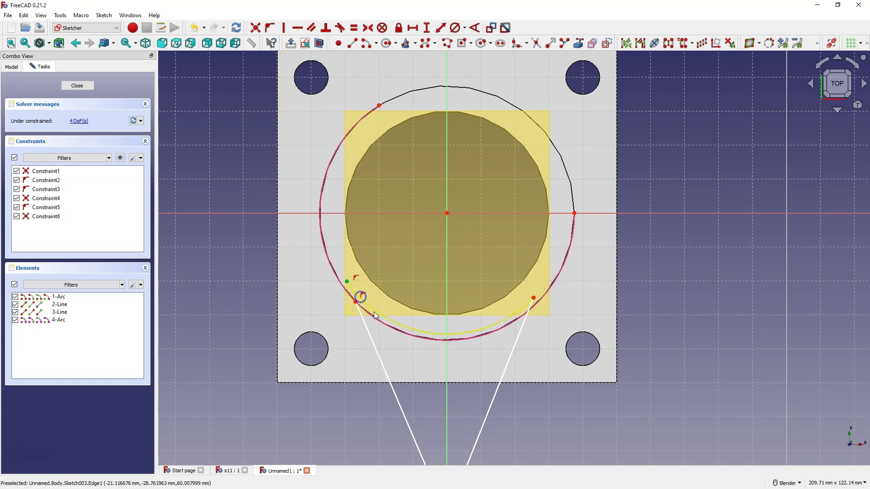
pyautogui.click(376, 282)
pyautogui.press('Delete')
pyautogui.moveTo(347, 284); pyautogui.dragTo(364, 285)
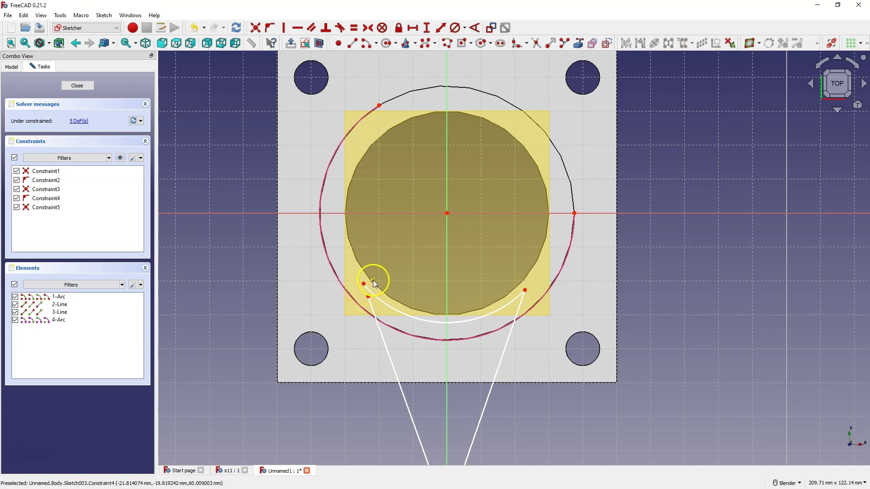
pyautogui.click(374, 282)
pyautogui.press('Delete')
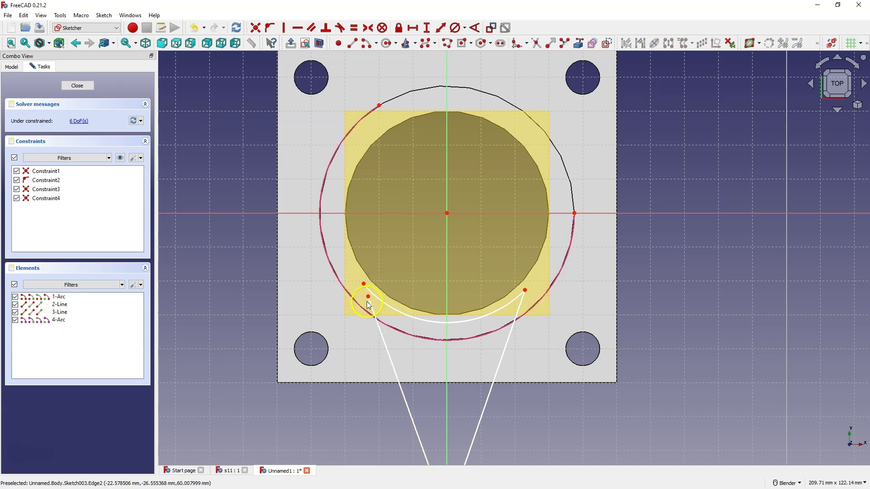
# Make the arc's lower left end coincident with the upper end of the left slanted line
pyautogui.click(368, 296)
pyautogui.click(365, 283)
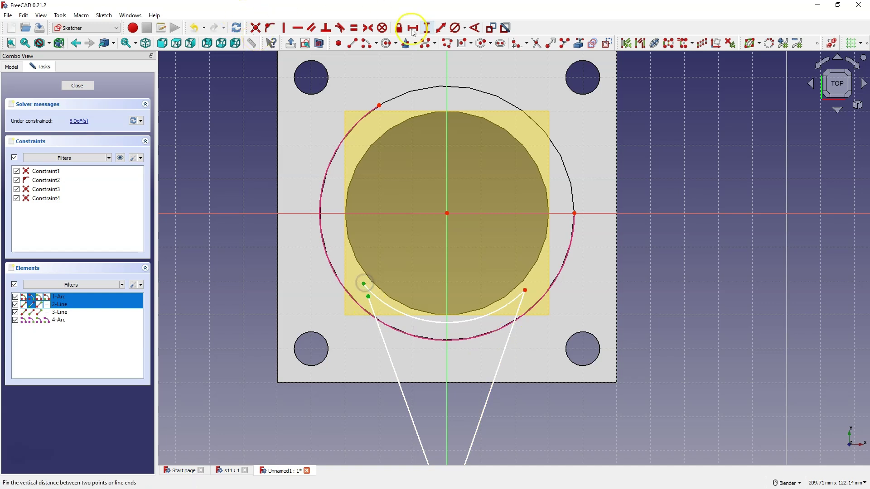
pyautogui.click(255, 28)
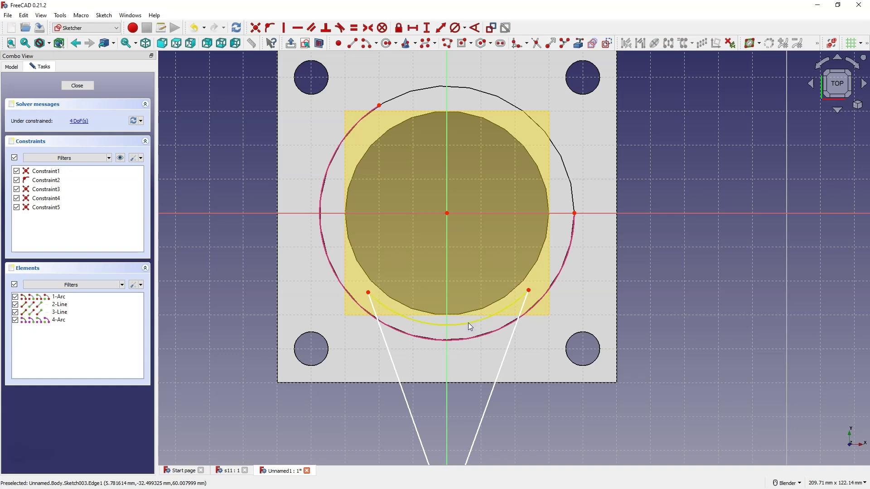
# Delete the lower arc and both slanted lines from the sketch
pyautogui.click(469, 324)
pyautogui.press('Delete')
pyautogui.click(503, 356)
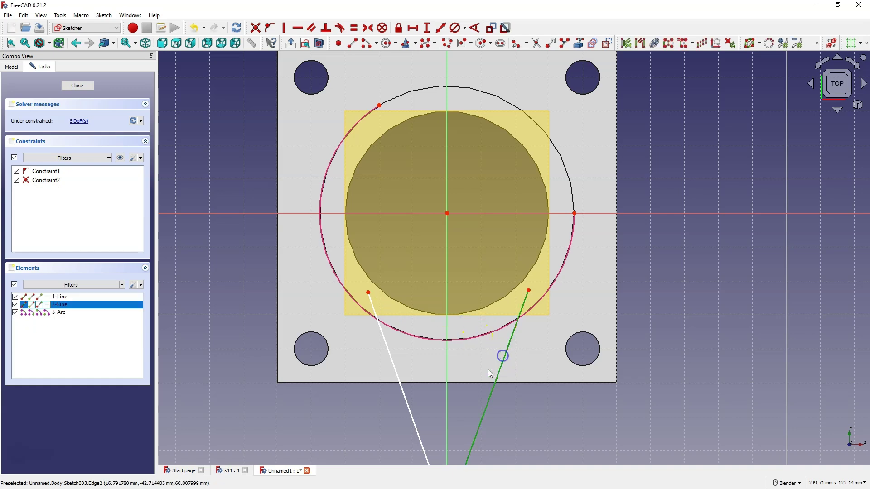
pyautogui.press('Delete')
pyautogui.click(395, 374)
pyautogui.press('Delete')
pyautogui.scroll(-1, 416, 290)
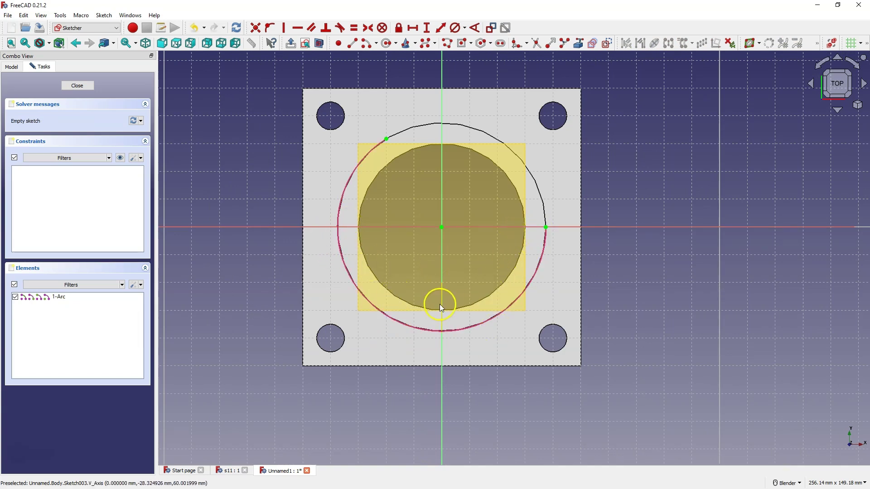
# Hide the datum plane while keeping the sketch open for editing
pyautogui.click(578, 44)
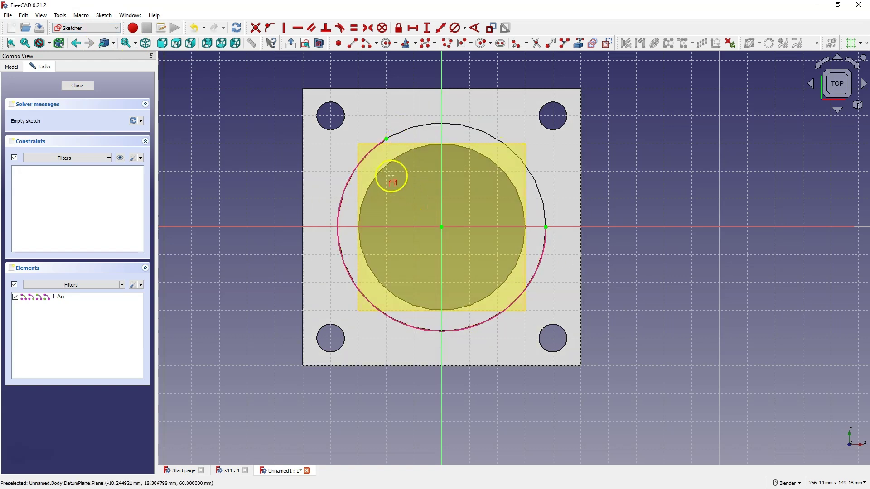
pyautogui.click(12, 67)
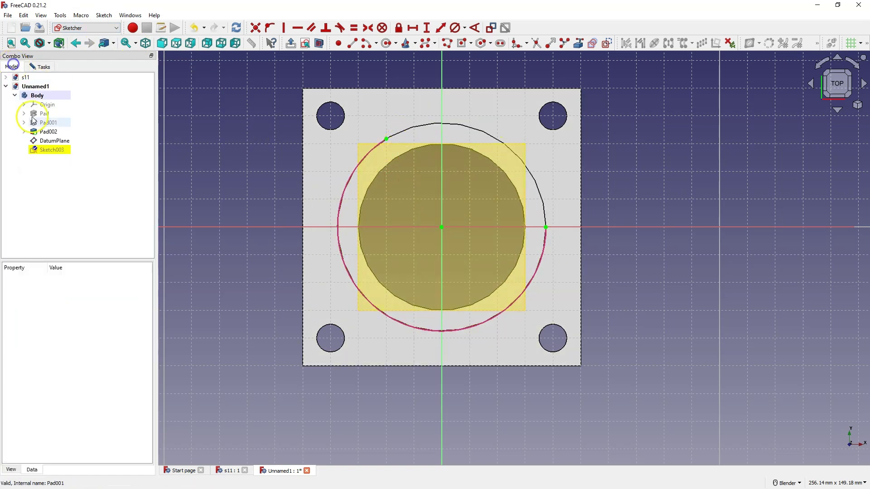
pyautogui.click(48, 141)
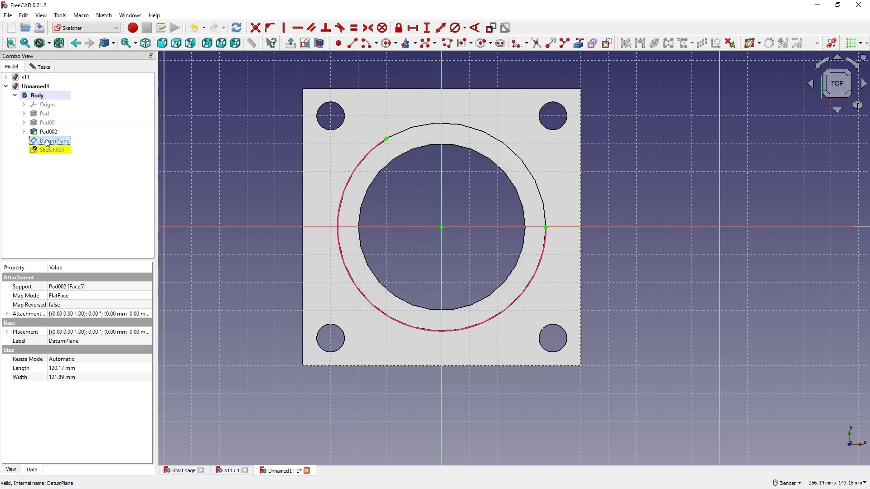
pyautogui.click(44, 67)
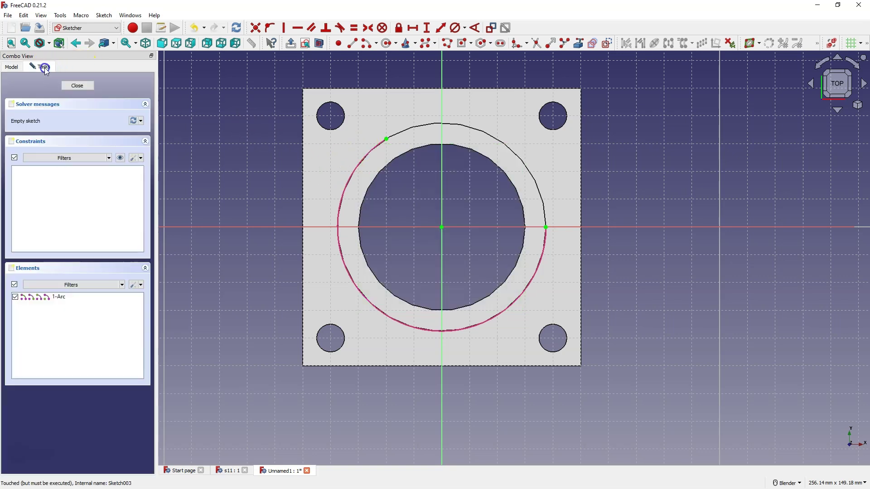
# Link the tube's inner circular edge as external geometry and delete the linked outer arc
pyautogui.click(579, 43)
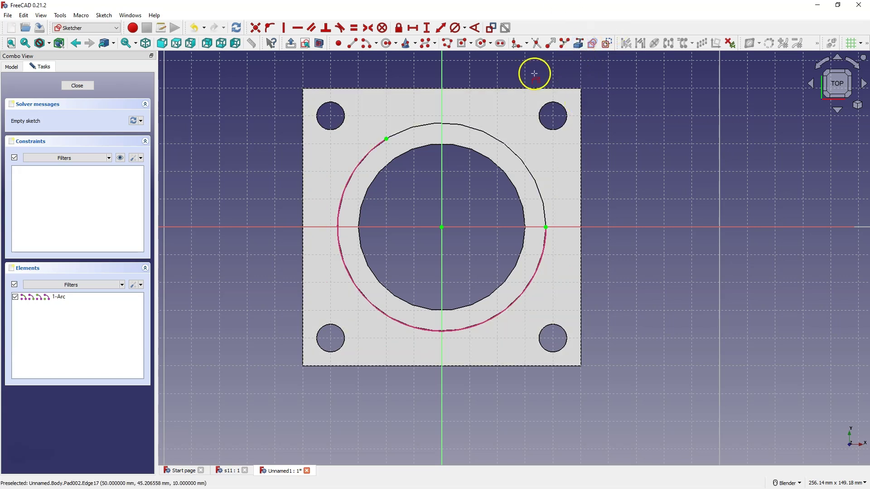
pyautogui.click(507, 175)
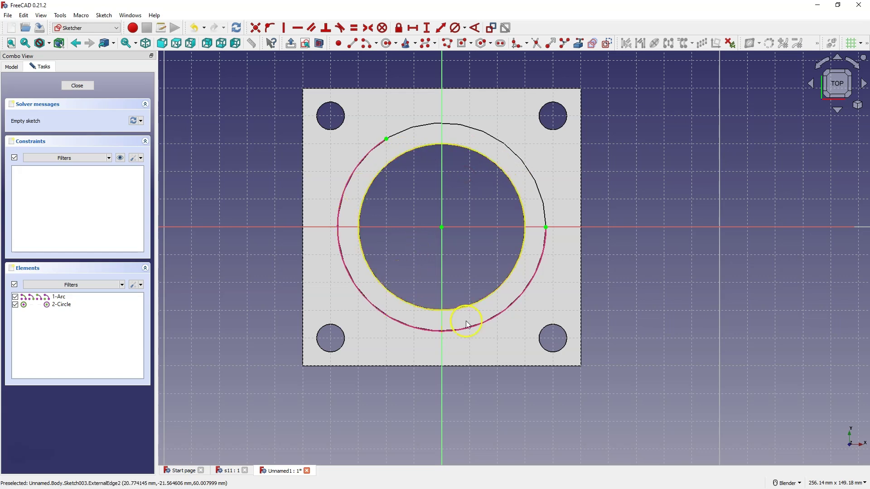
pyautogui.press('Escape')
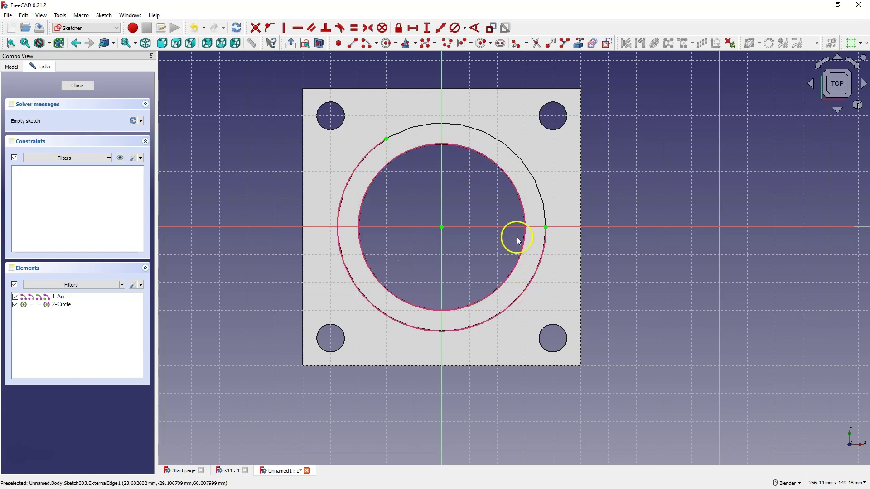
pyautogui.click(374, 157)
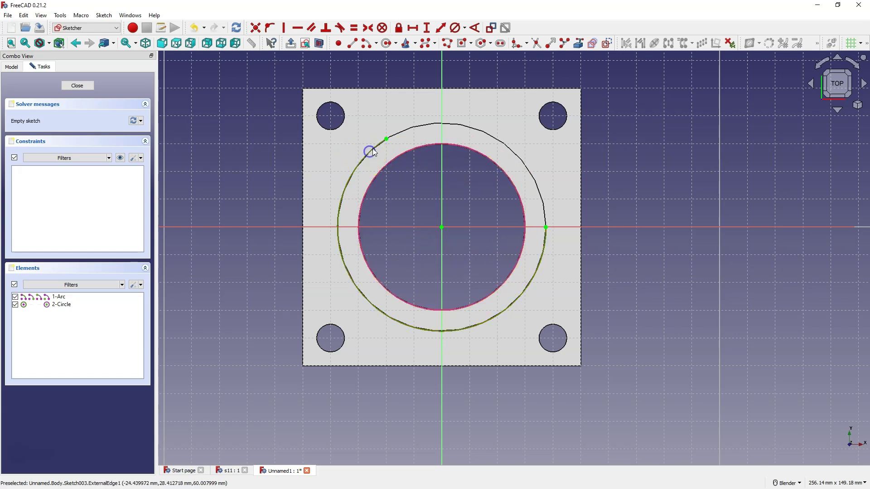
pyautogui.press('Delete')
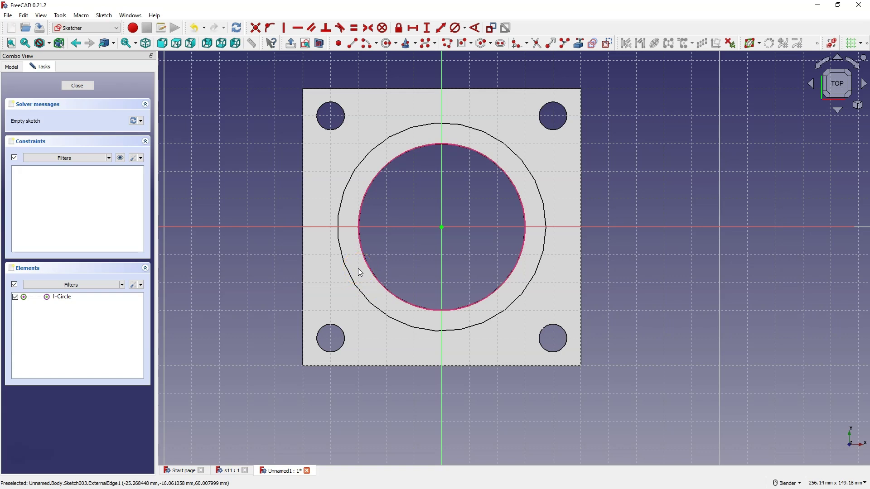
pyautogui.click(477, 255)
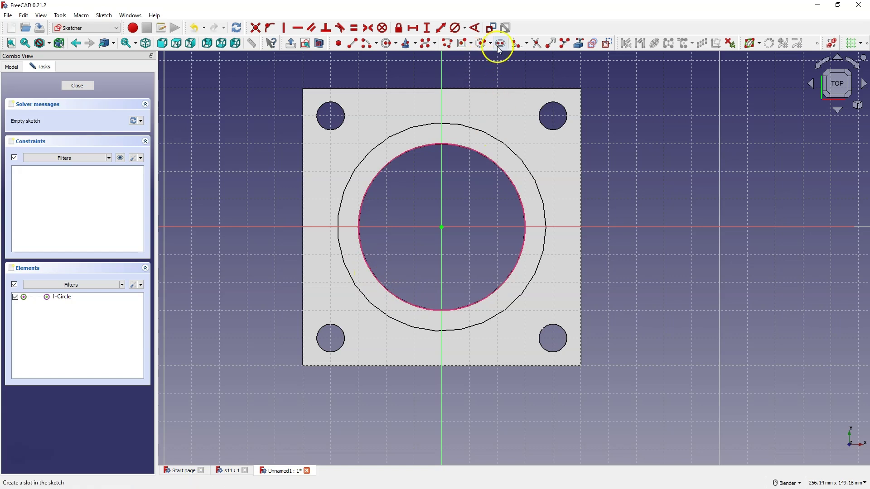
# Draw a circle centred on the origin that reaches the linked inner edge of the tube
pyautogui.click(389, 44)
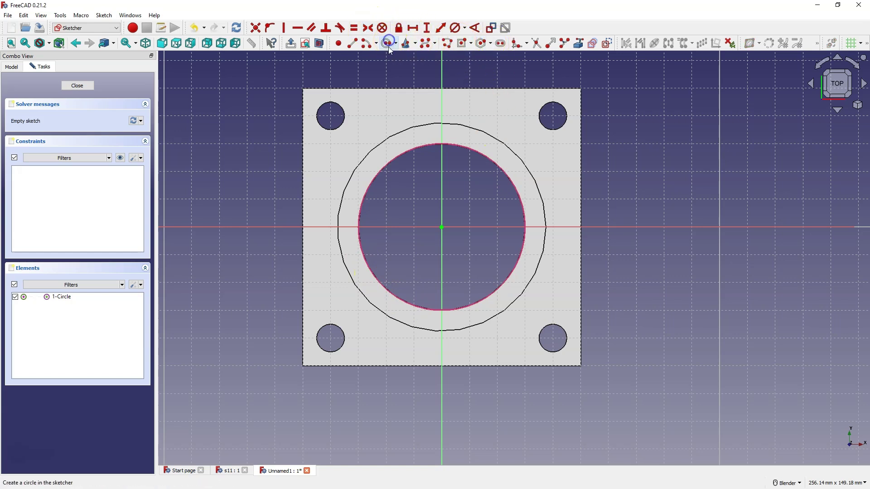
pyautogui.click(441, 228)
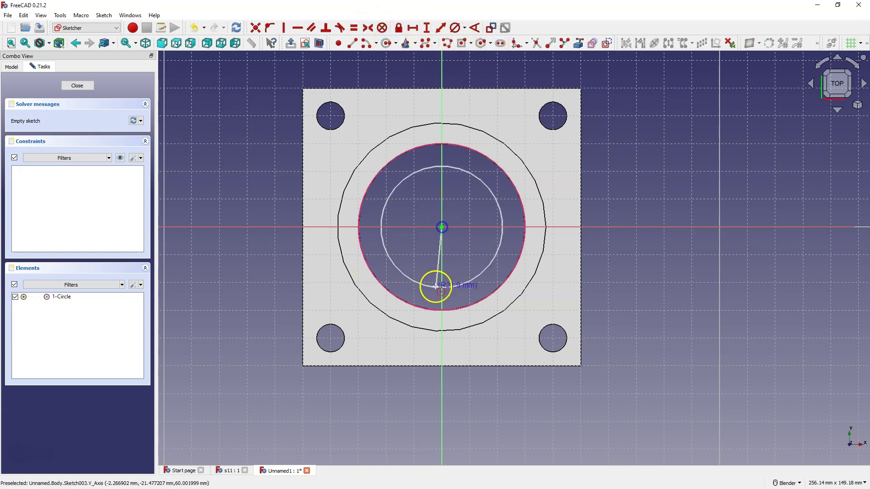
pyautogui.click(439, 309)
# Draw two separate lines converging downward below the circle, the left one from about (-29, -29) to (-6, -77) mm
pyautogui.scroll(2, 395, 233)
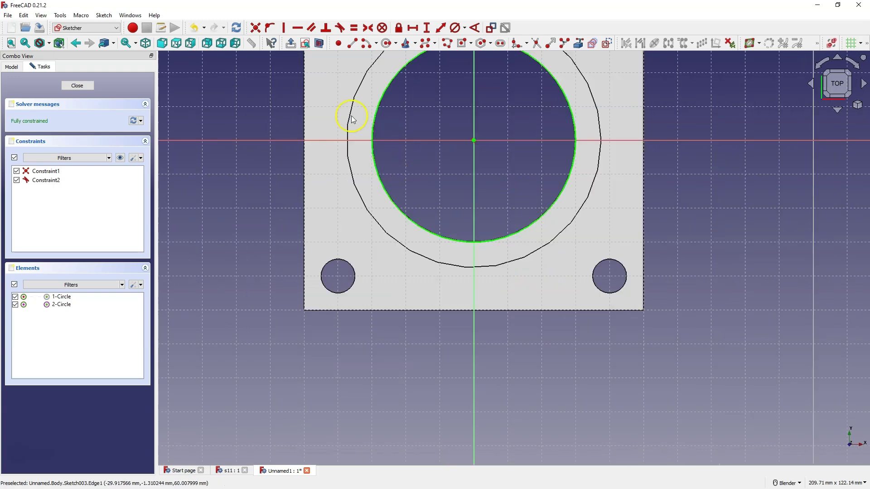
pyautogui.click(353, 43)
pyautogui.click(377, 240)
pyautogui.click(452, 400)
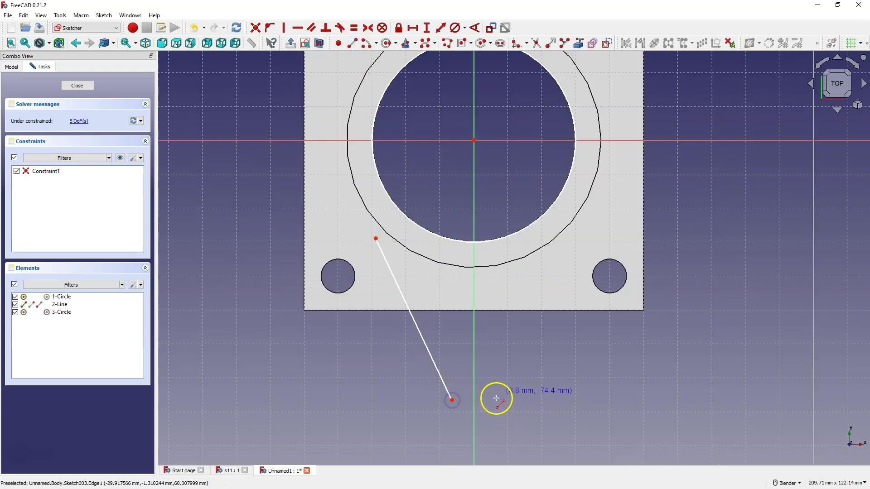
pyautogui.click(509, 391)
pyautogui.click(586, 243)
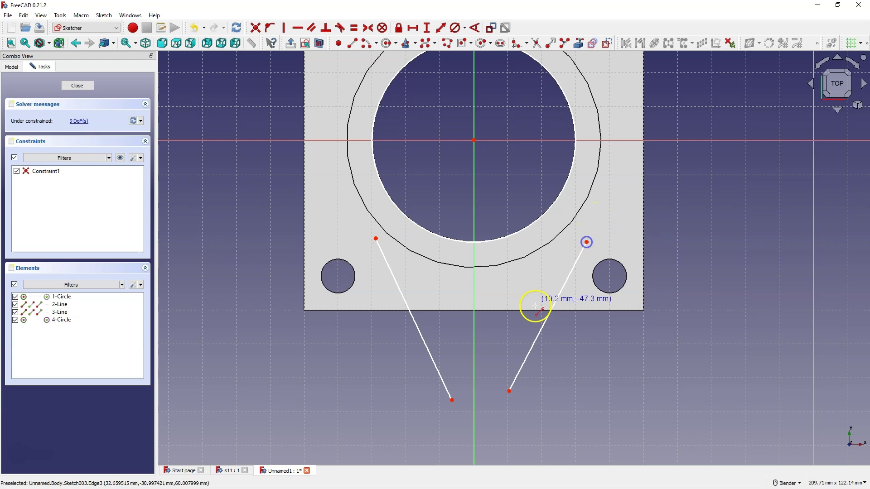
pyautogui.rightClick(513, 300)
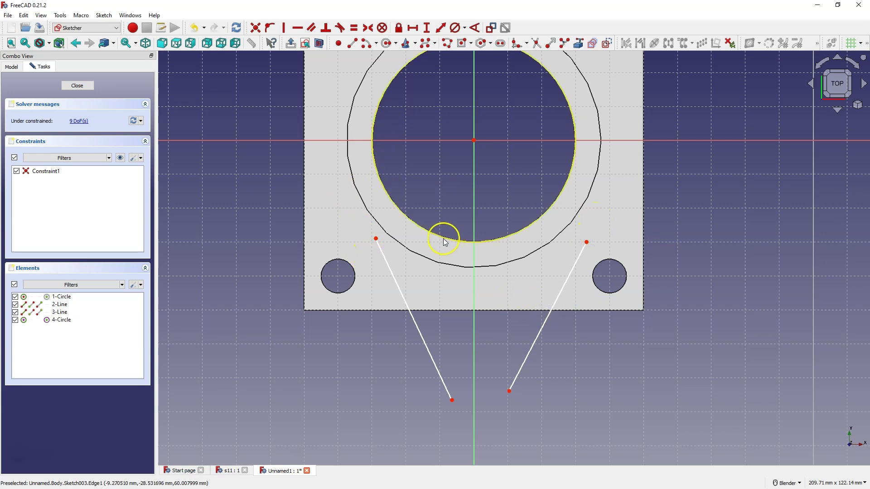
# Constrain the sketch circle to be equal in size to the linked inner edge of the tube
pyautogui.moveTo(444, 238); pyautogui.dragTo(450, 218)
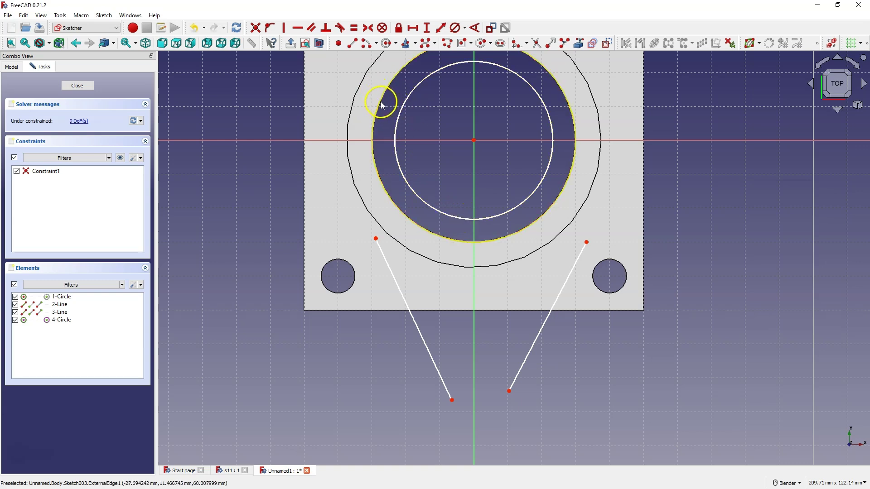
pyautogui.click(409, 185)
pyautogui.click(387, 194)
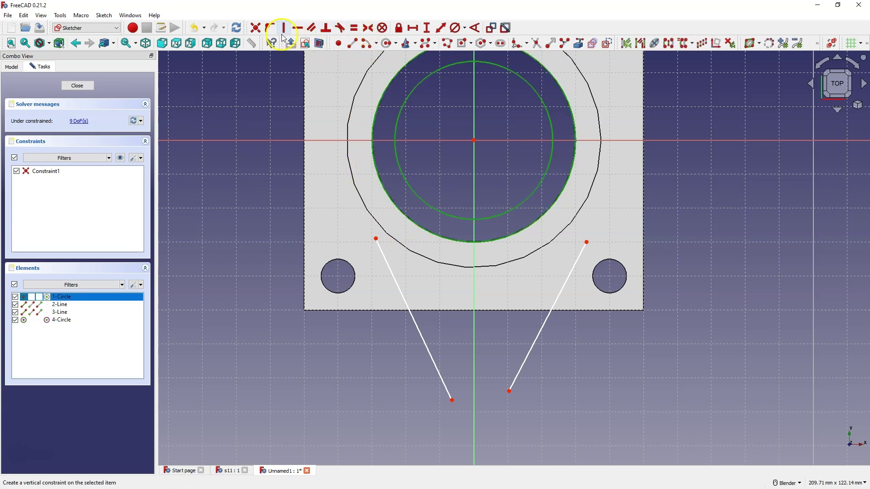
pyautogui.click(354, 28)
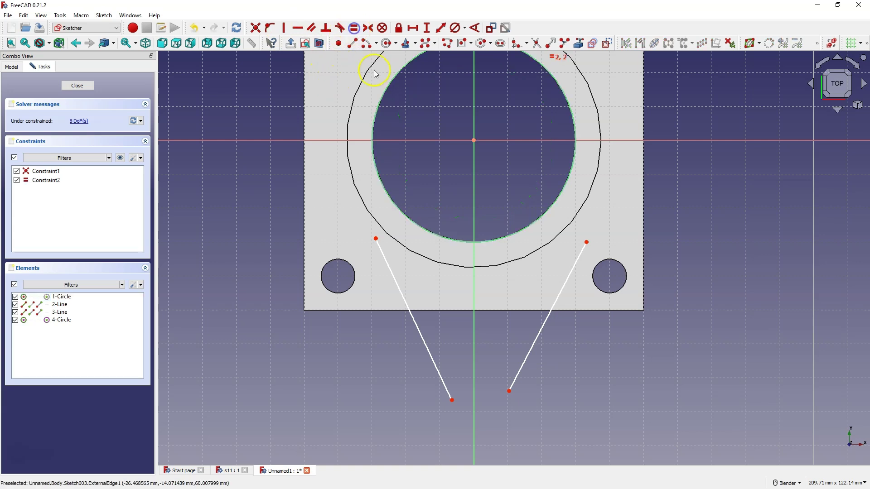
# Constrain both slanted lines tangent to the circle at their upper end points
pyautogui.click(376, 239)
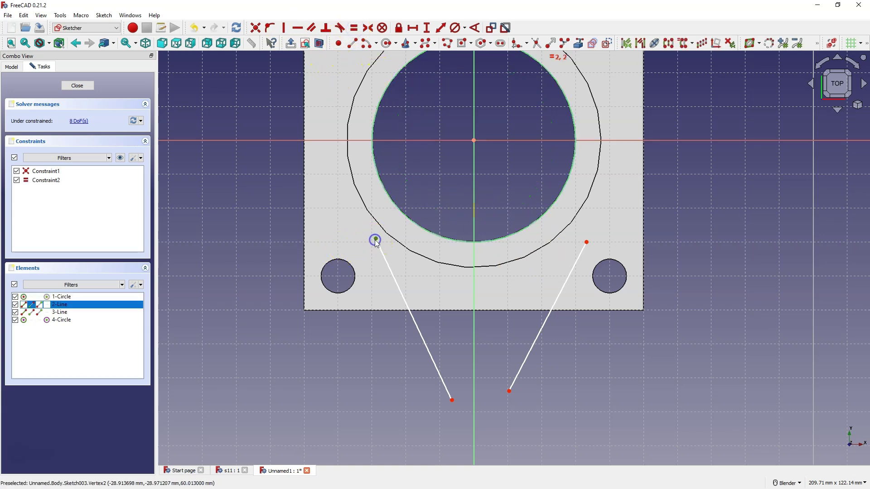
pyautogui.click(384, 181)
pyautogui.click(341, 27)
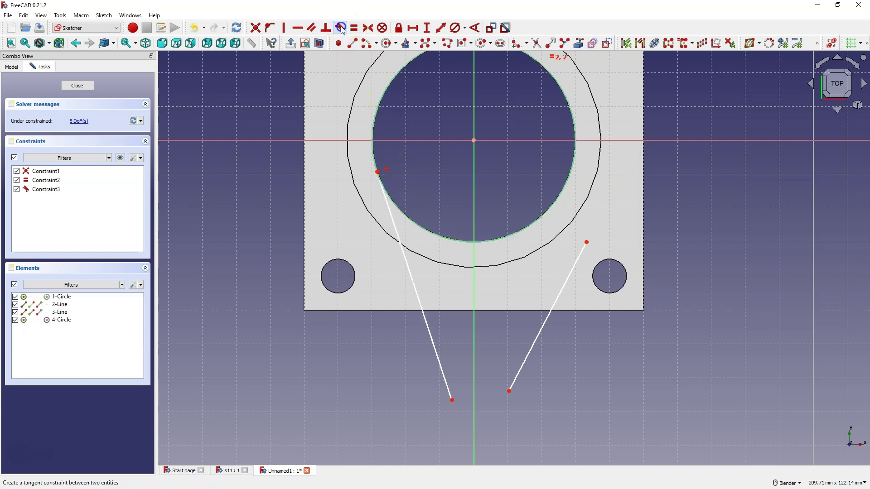
pyautogui.click(586, 241)
pyautogui.click(569, 172)
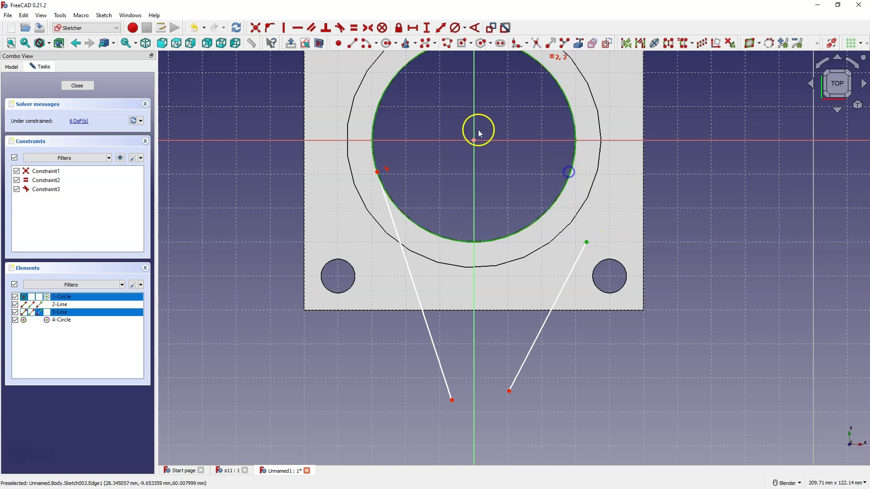
pyautogui.click(341, 28)
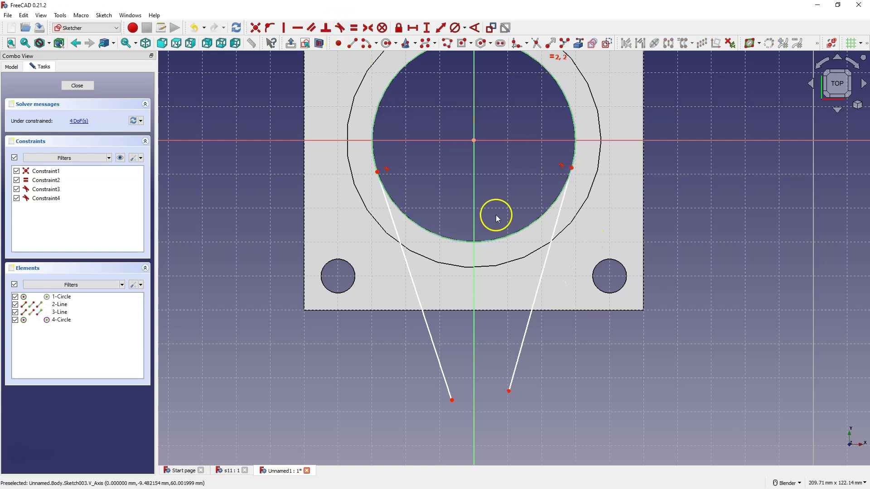
# Join the lower end points of the two slanted lines and constrain the shared point onto the vertical axis
pyautogui.click(452, 400)
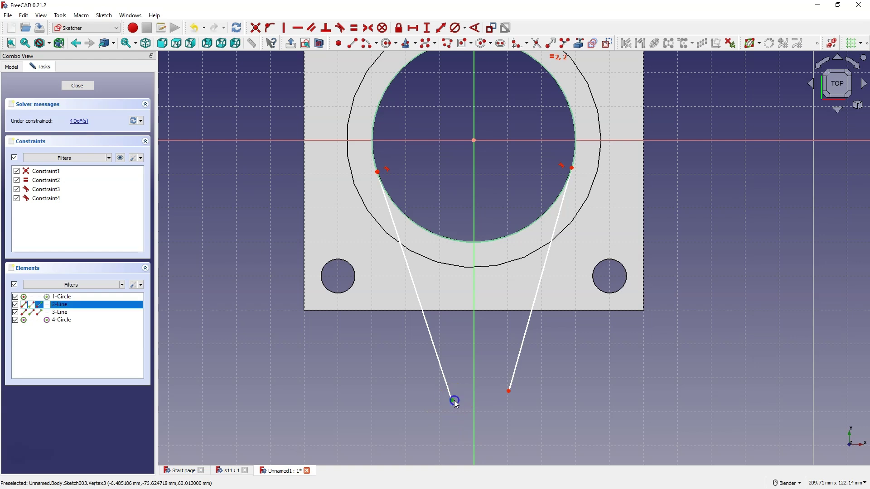
pyautogui.click(509, 391)
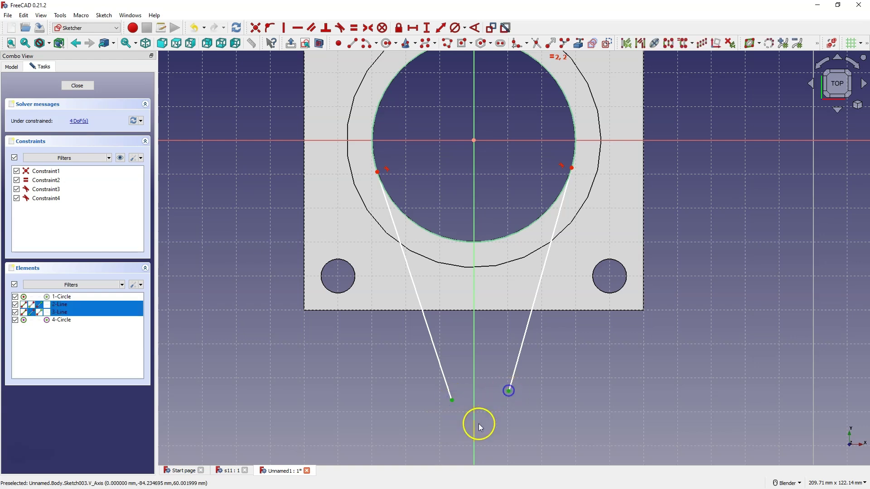
pyautogui.click(255, 28)
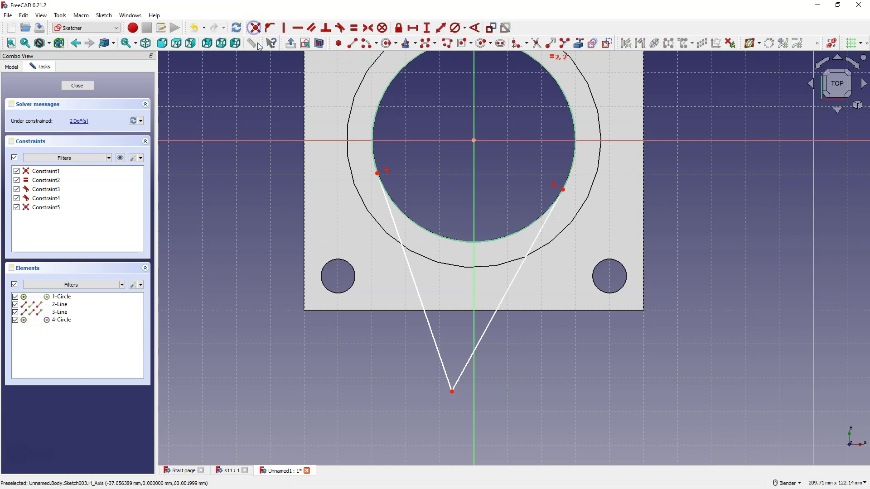
pyautogui.click(452, 391)
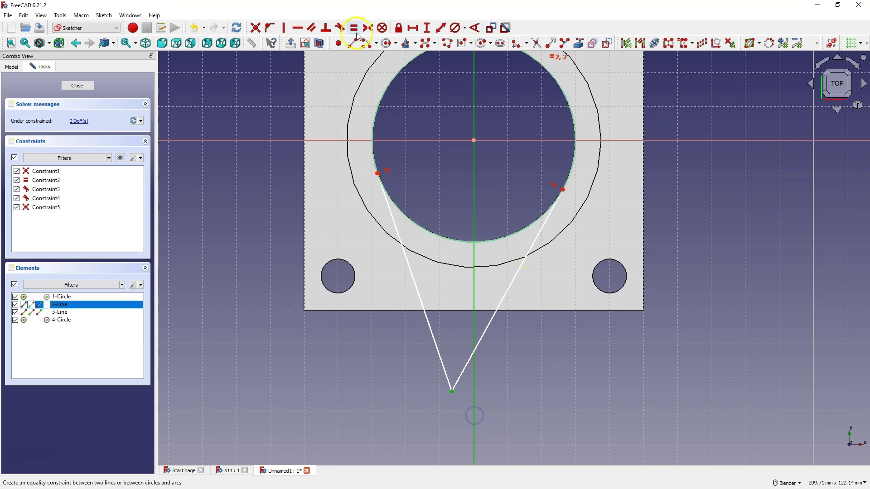
pyautogui.click(272, 29)
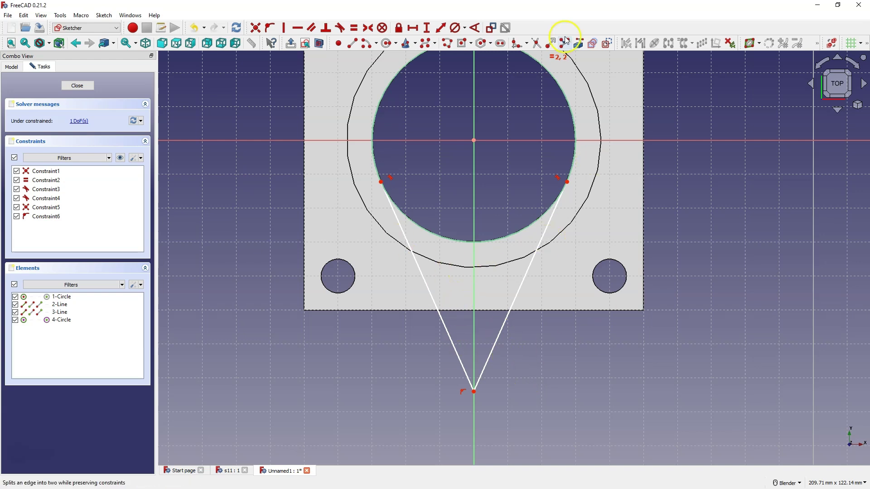
# Round the lower corner between the two slanted lines with a constraint-preserving sketch fillet
pyautogui.click(526, 43)
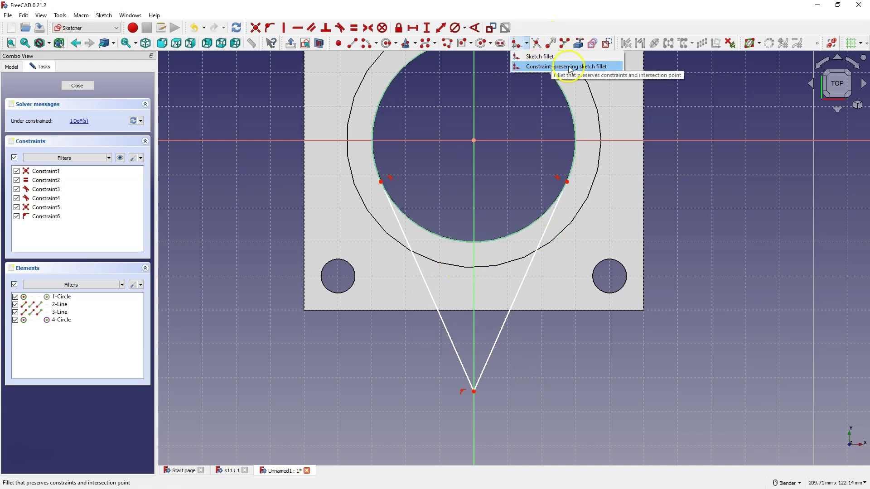
pyautogui.click(552, 69)
pyautogui.click(463, 368)
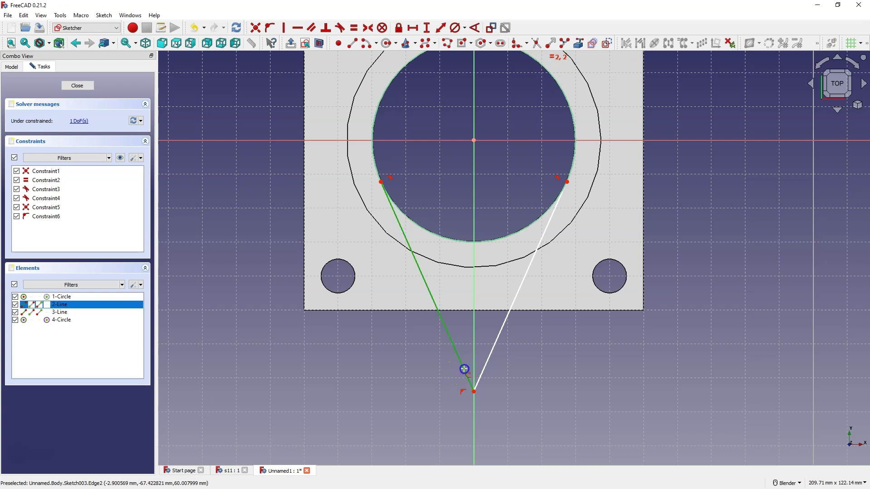
pyautogui.click(487, 362)
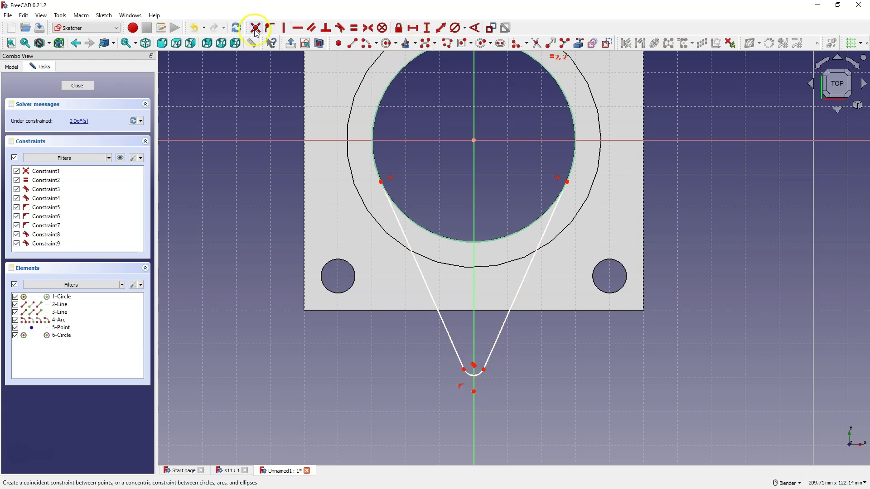
# Constrain the radius of the fillet arc at the lug's tip to 10 mm
pyautogui.click(466, 28)
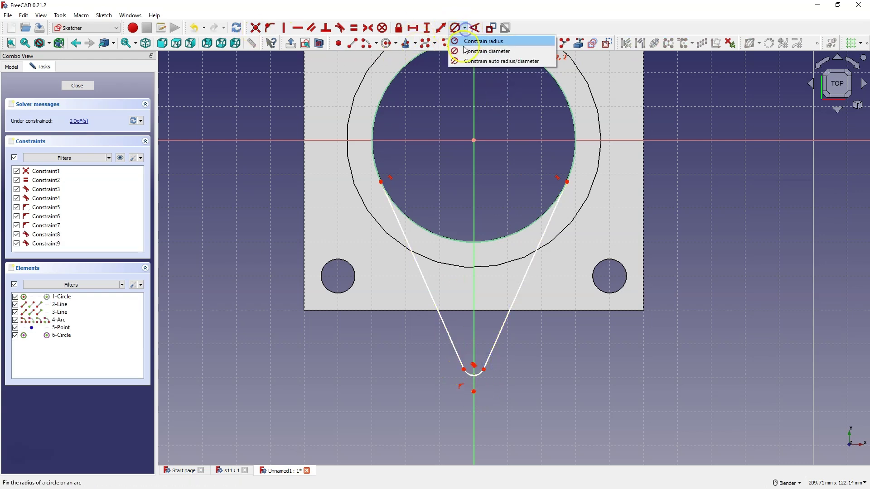
pyautogui.click(485, 37)
pyautogui.click(482, 377)
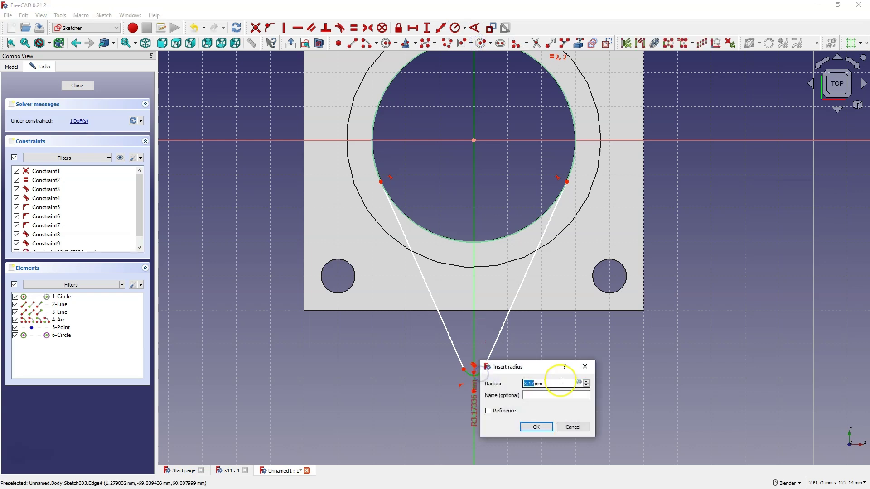
pyautogui.write('10')
pyautogui.press('Return')
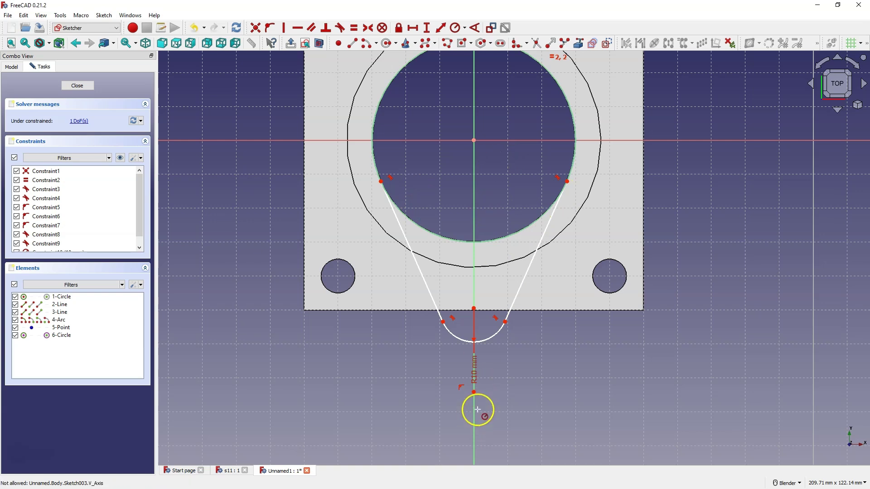
# Set the vertical distance between the tip arc's centre and the origin to 60 mm
pyautogui.click(427, 29)
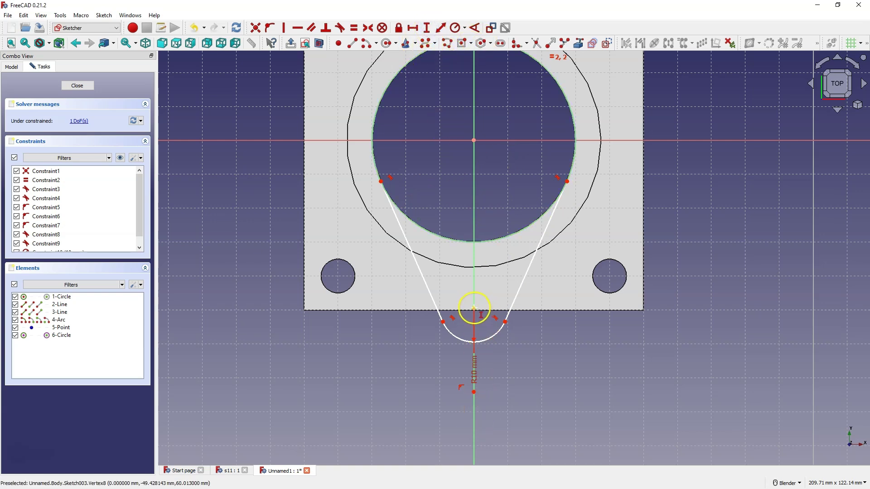
pyautogui.click(474, 308)
pyautogui.click(474, 140)
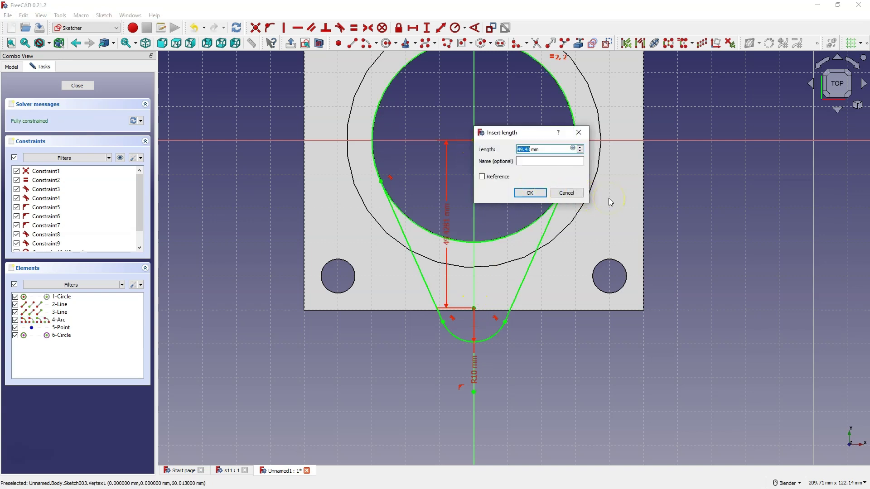
pyautogui.write('60')
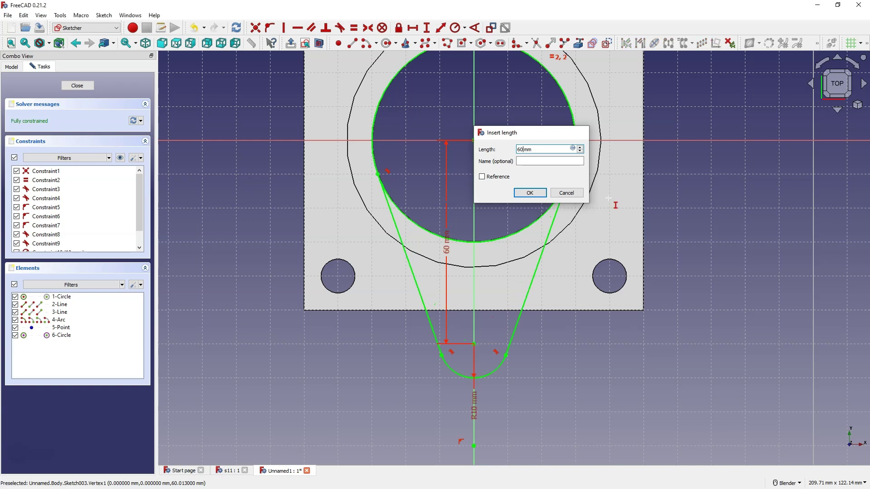
pyautogui.press('Return')
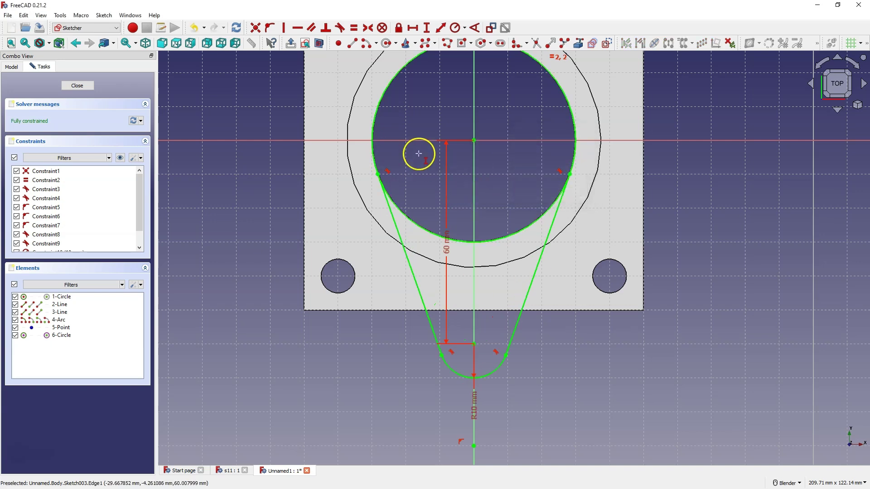
# Draw a circle centred on the tip arc's centre and constrain its diameter to 10 mm
pyautogui.click(386, 43)
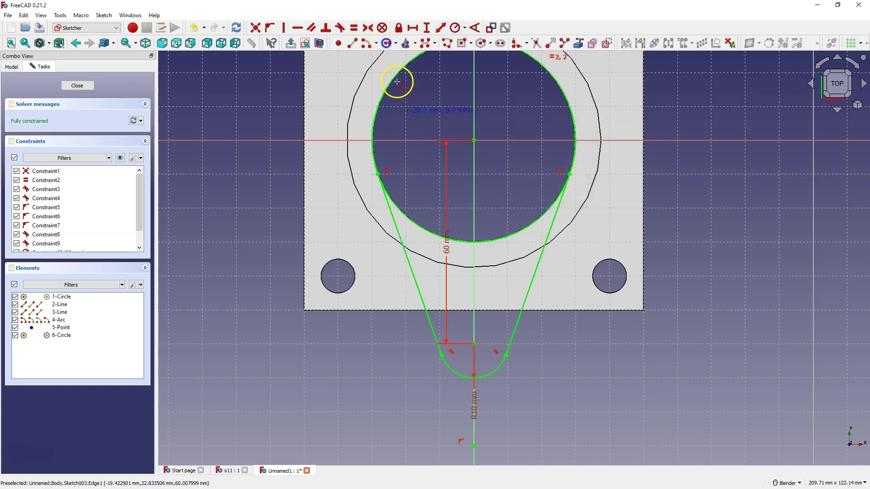
pyautogui.click(473, 345)
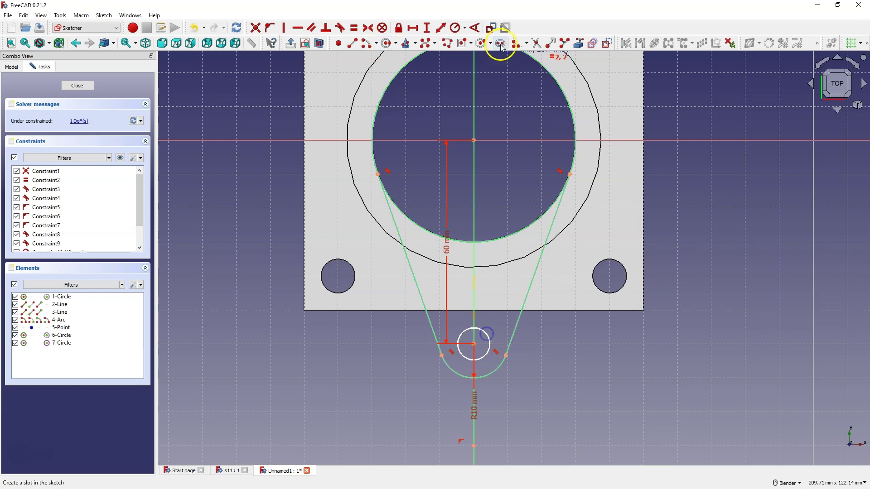
pyautogui.click(465, 28)
pyautogui.click(487, 51)
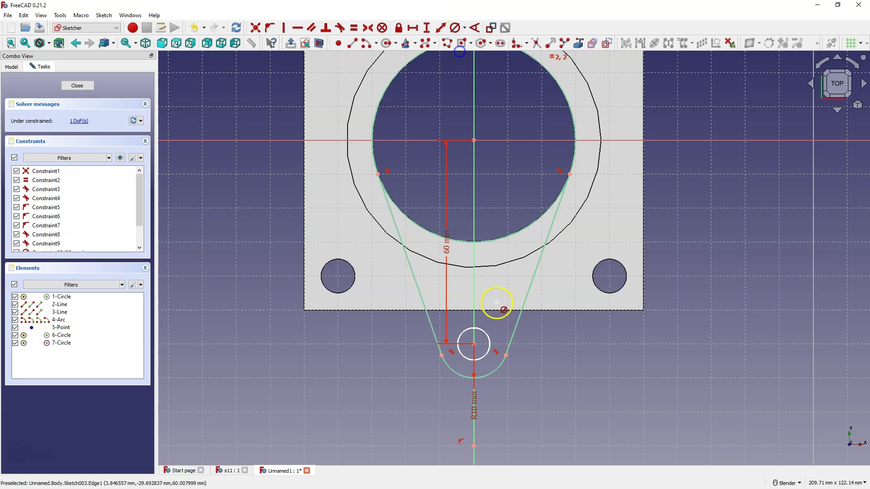
pyautogui.click(485, 333)
pyautogui.write('10')
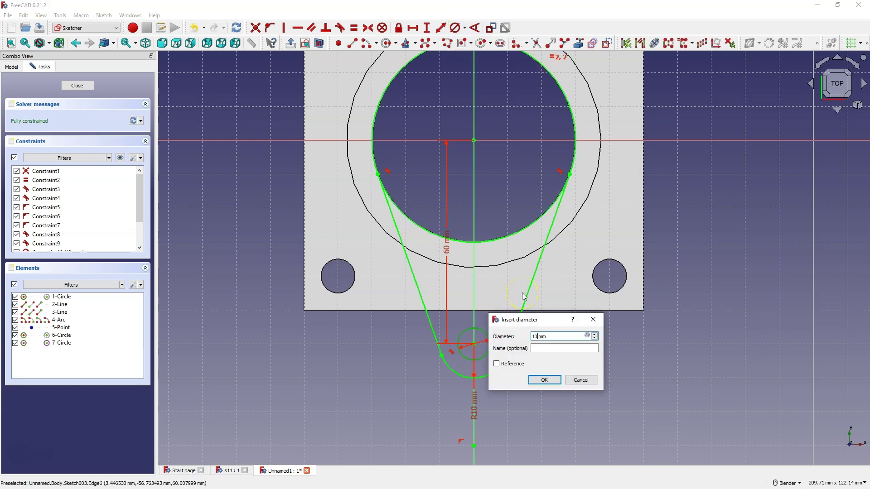
pyautogui.press('Return')
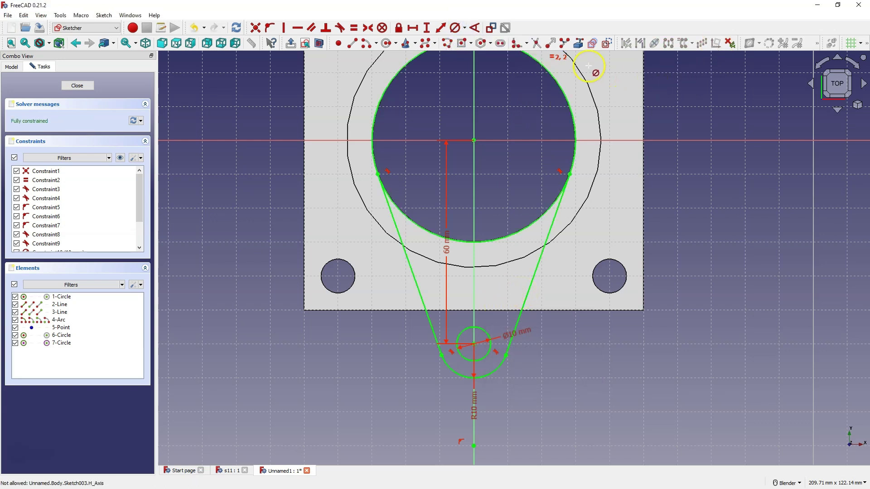
# Trim away the part of the large circle above the two tangent points and close the lug sketch
pyautogui.click(538, 43)
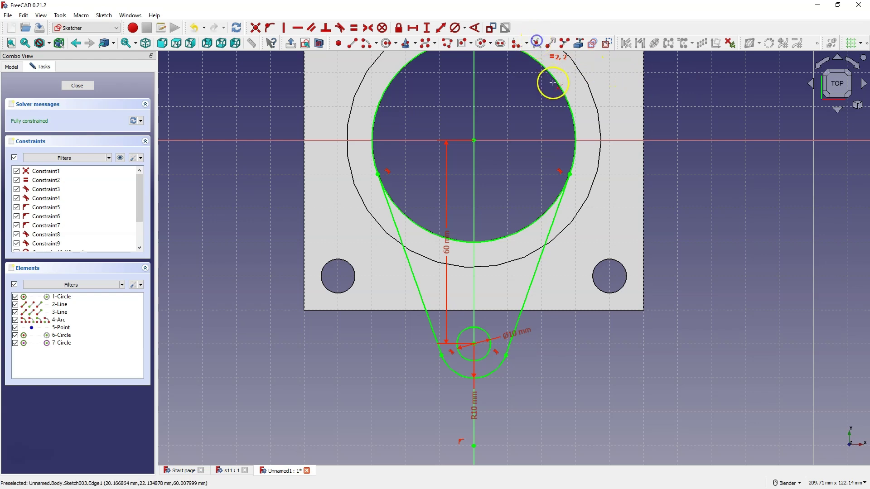
pyautogui.click(558, 82)
pyautogui.click(575, 154)
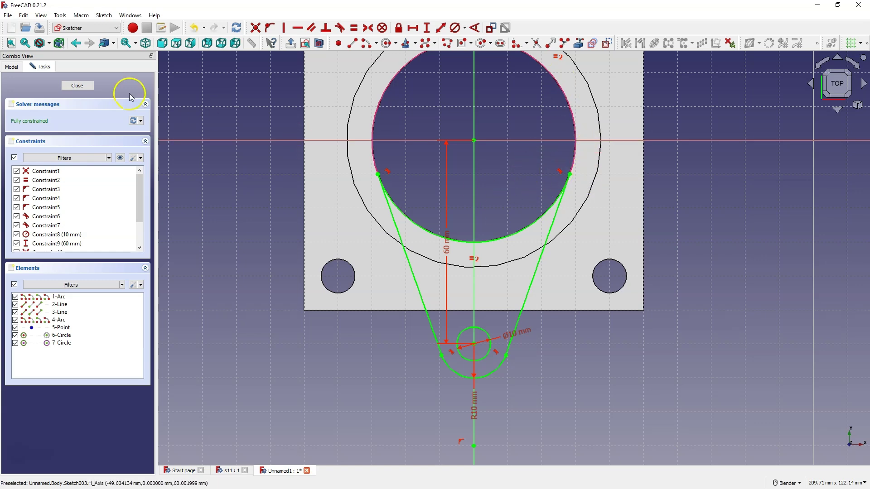
pyautogui.click(77, 85)
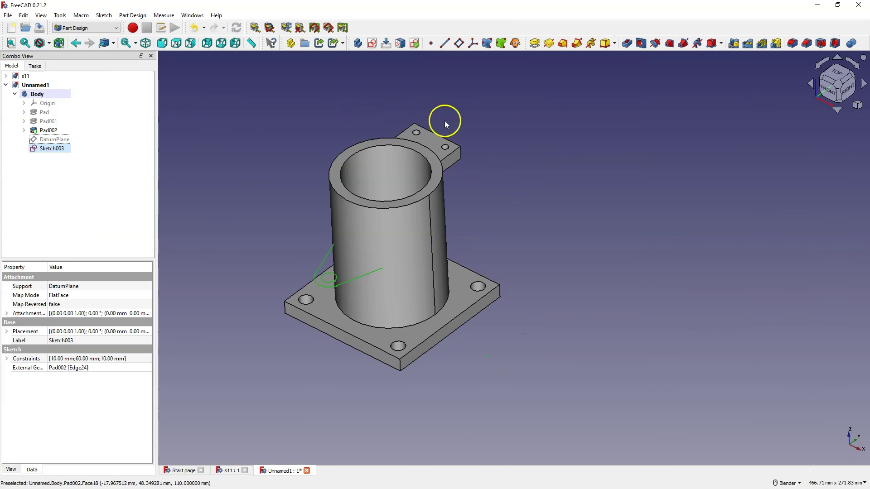
# Pad the lug sketch 10 mm, symmetric to its datum plane
pyautogui.click(535, 43)
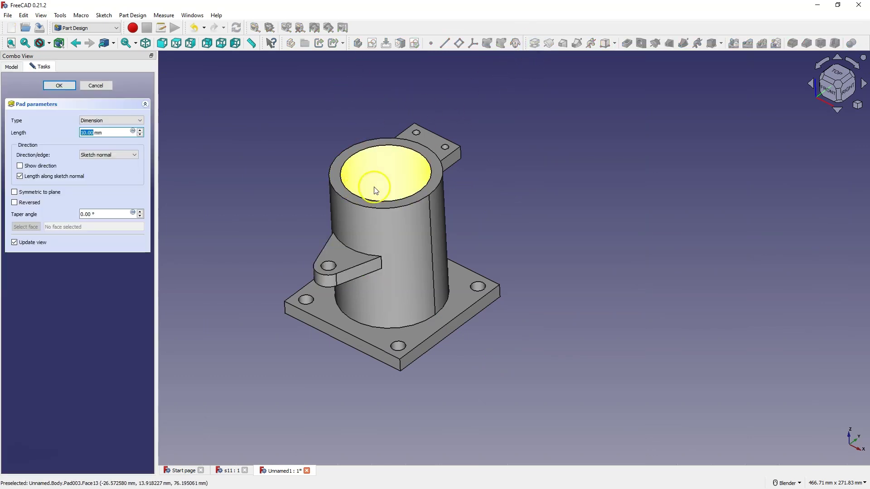
pyautogui.click(93, 132)
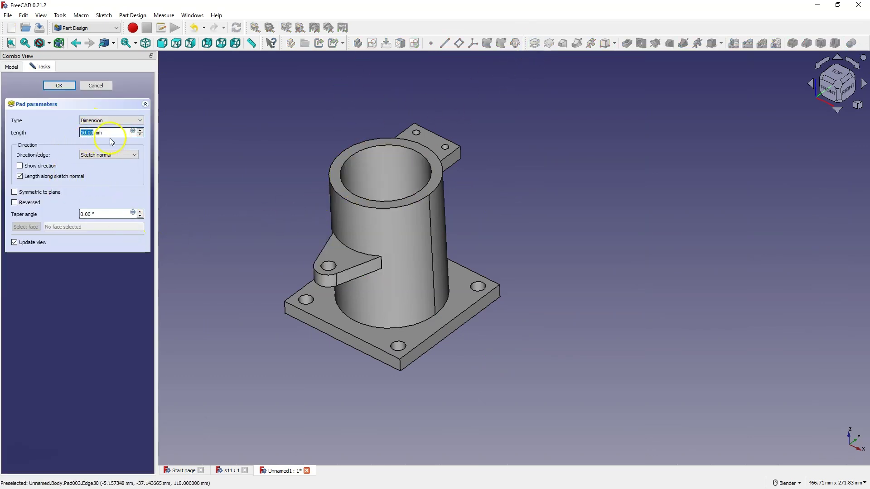
pyautogui.click(15, 192)
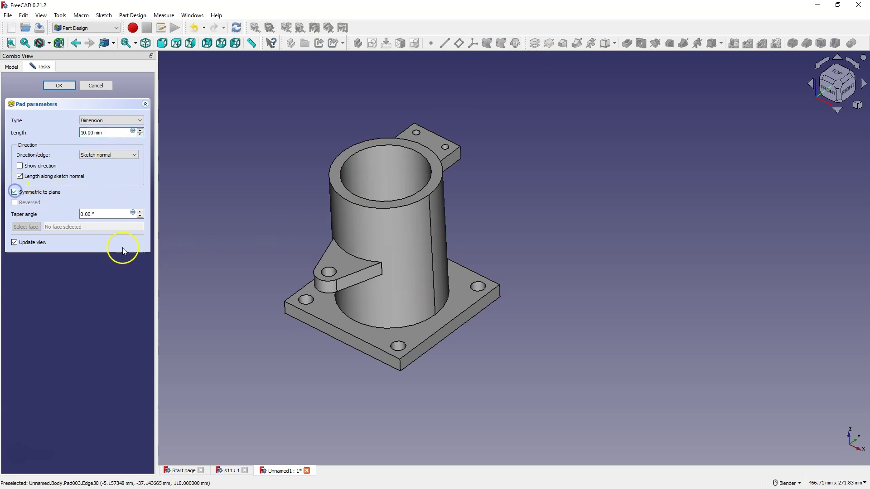
pyautogui.click(60, 86)
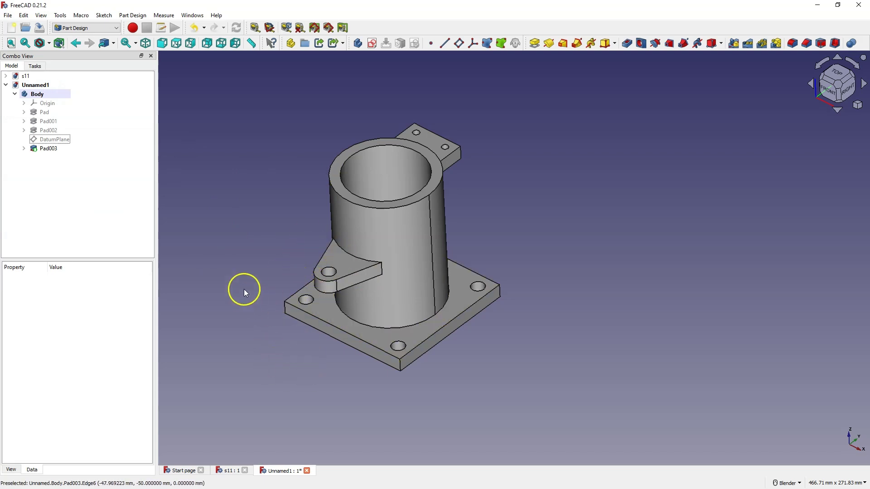
# Check the paired lugs in the s11 reference and duplicate Sketch003 in the bracket model without copying its dependencies
pyautogui.click(225, 472)
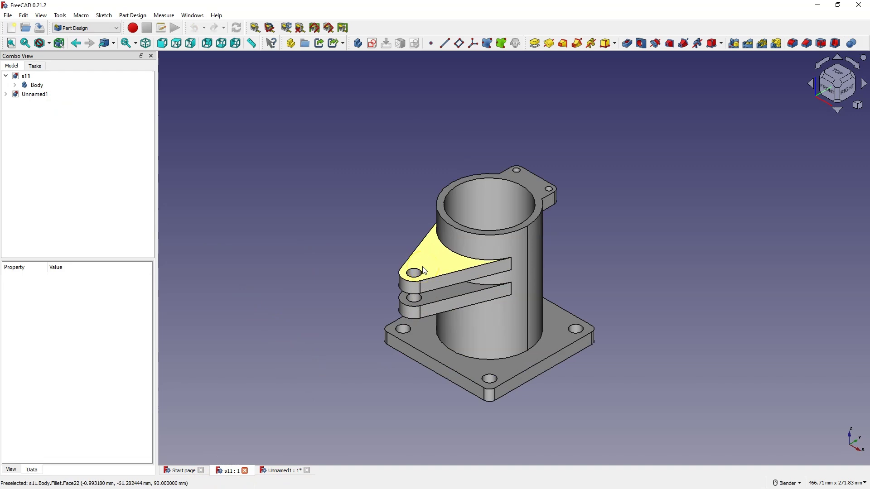
pyautogui.click(267, 476)
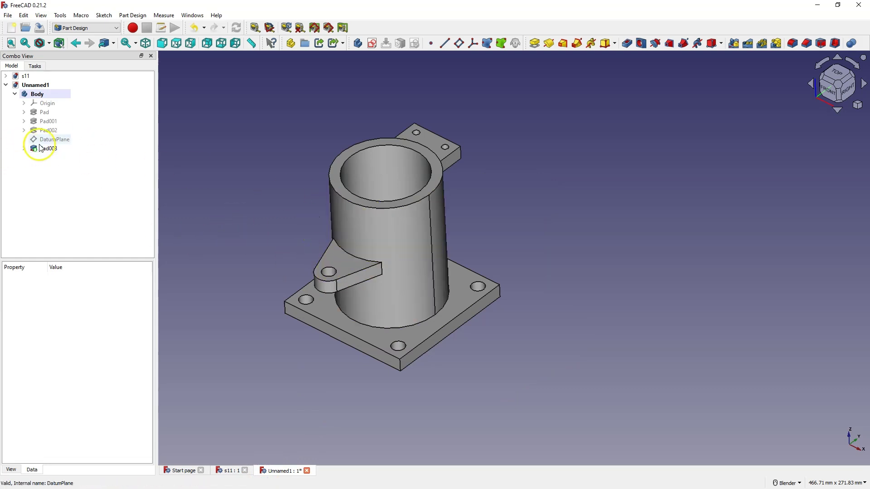
pyautogui.click(24, 149)
pyautogui.click(57, 158)
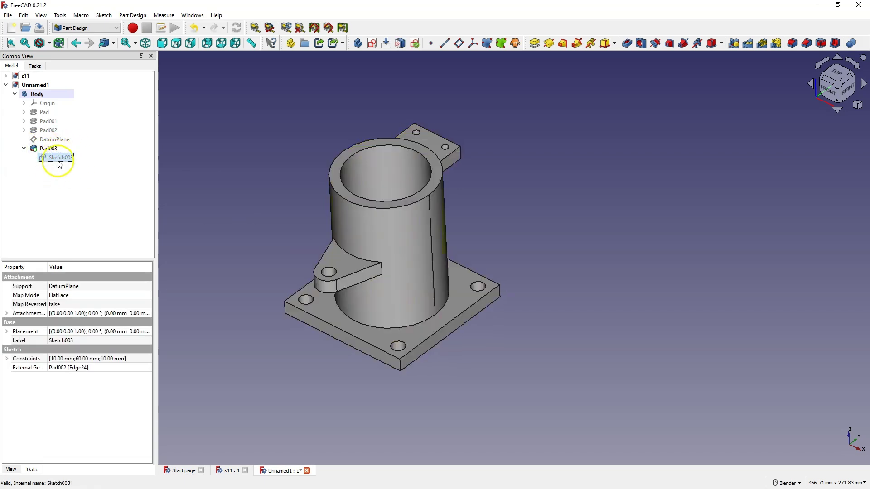
pyautogui.doubleClick(61, 158)
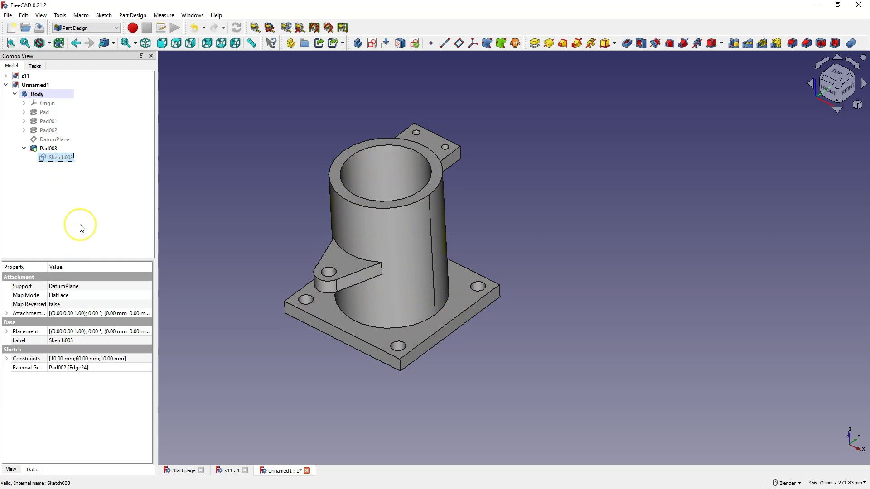
pyautogui.hotkey('ctrl', 'c')
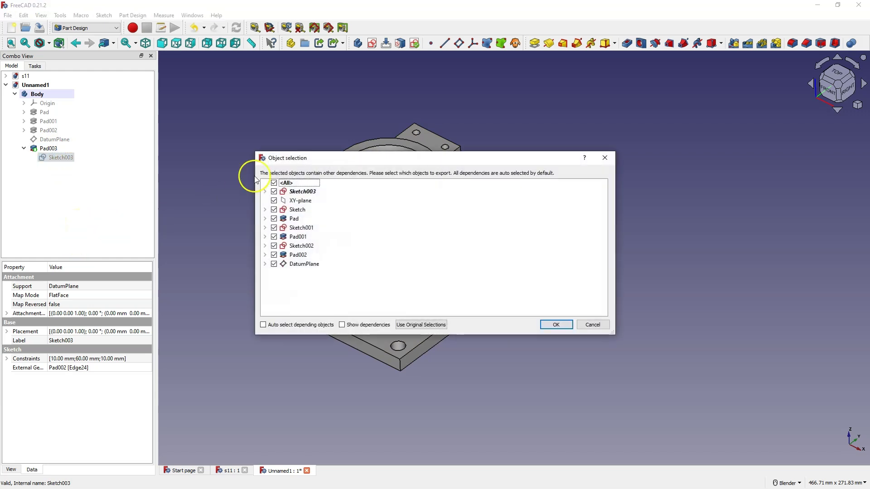
pyautogui.click(275, 182)
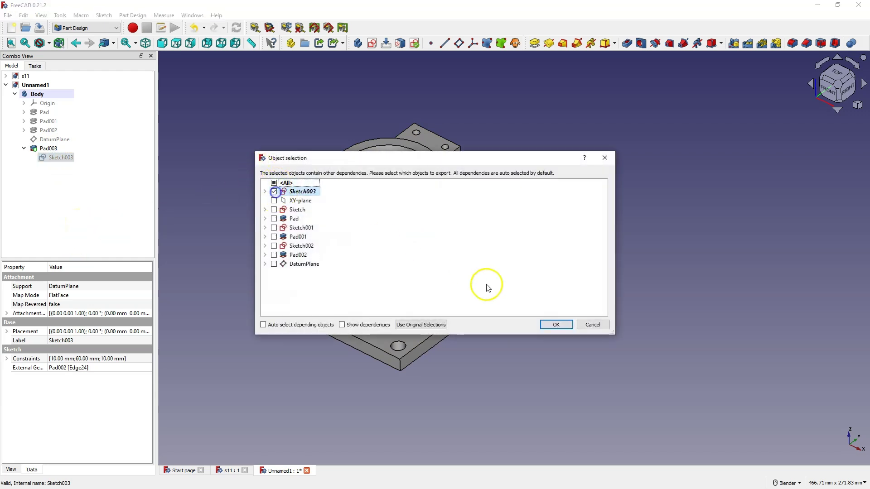
pyautogui.click(557, 325)
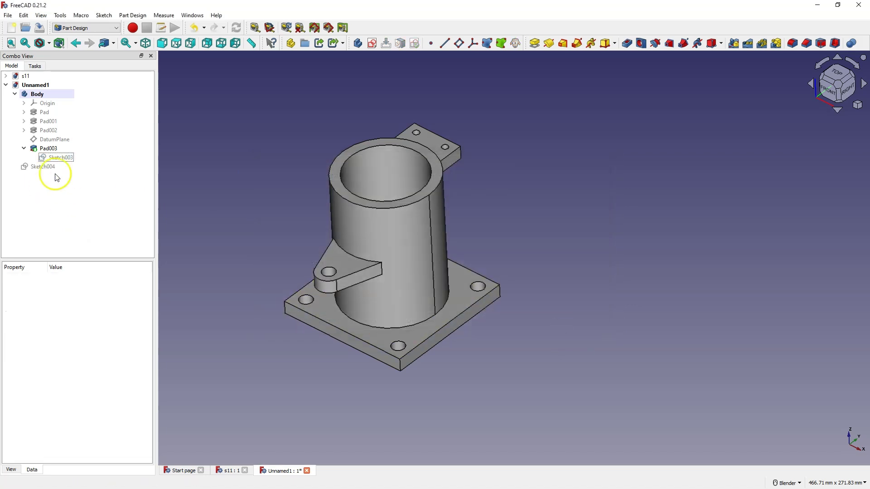
pyautogui.hotkey('ctrl', 'v')
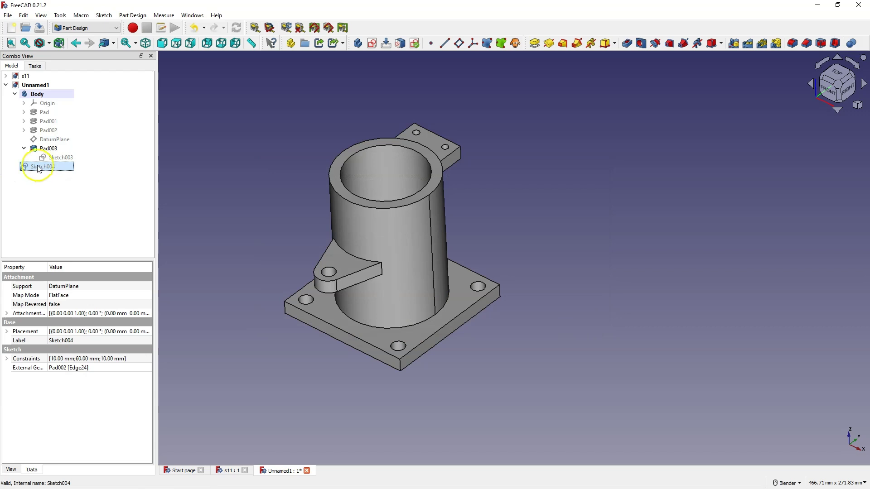
# Create a datum plane on the base plate's top face, offset 80 mm in the z-direction
pyautogui.click(15, 94)
pyautogui.click(15, 95)
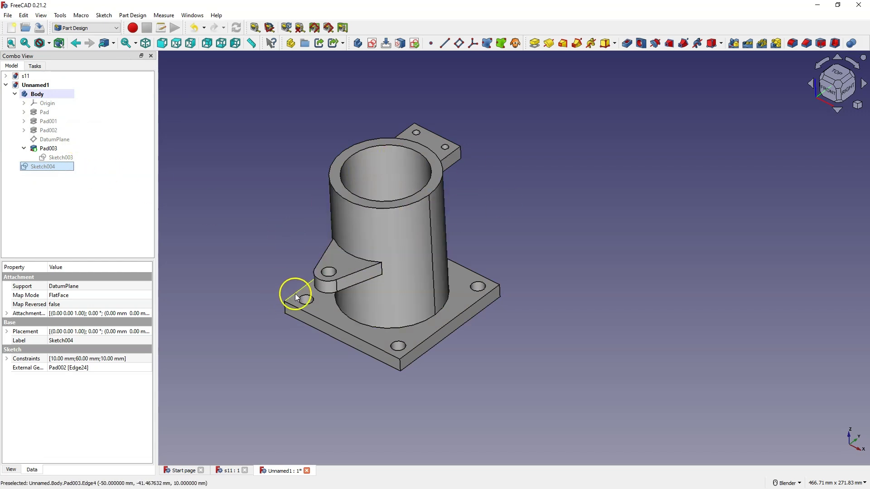
pyautogui.click(326, 302)
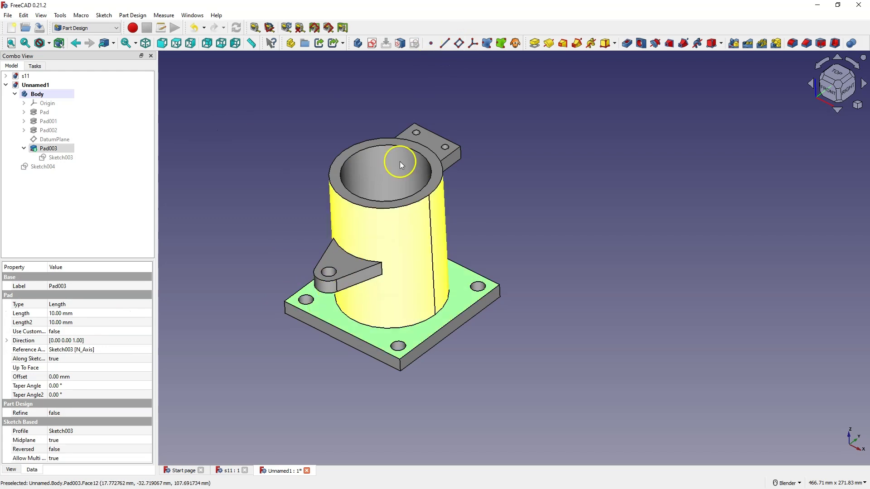
pyautogui.click(460, 42)
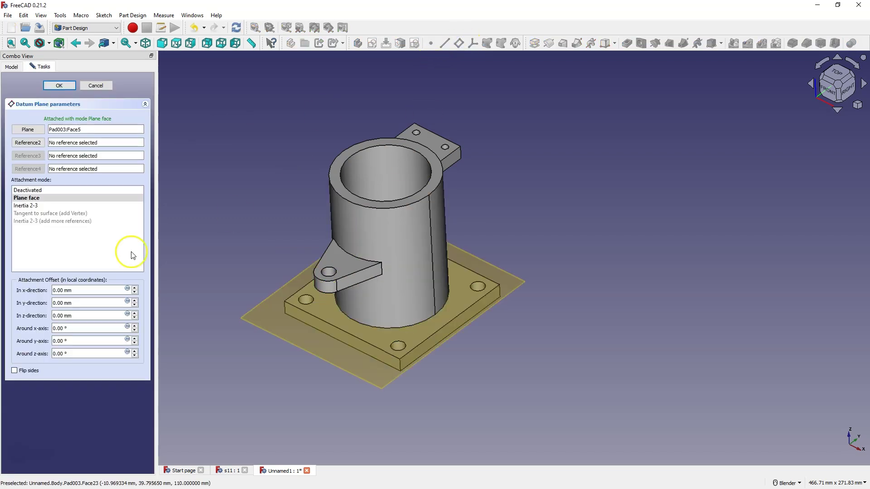
pyautogui.click(53, 316)
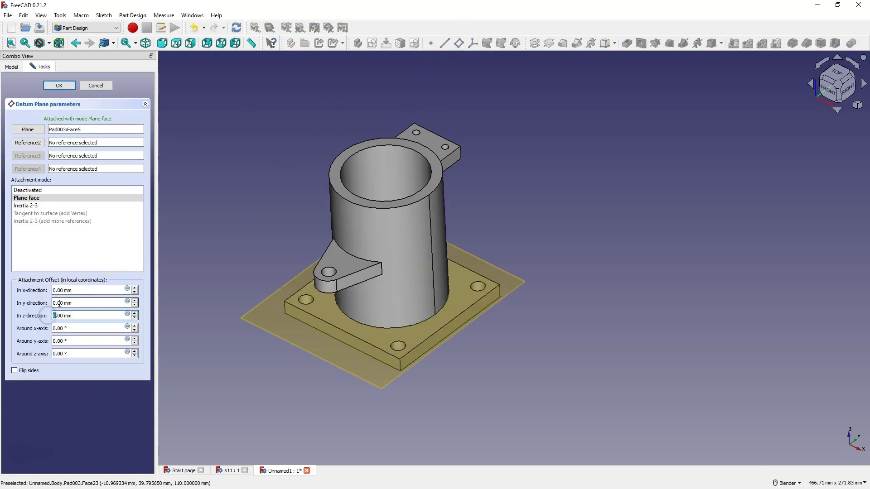
pyautogui.write('7')
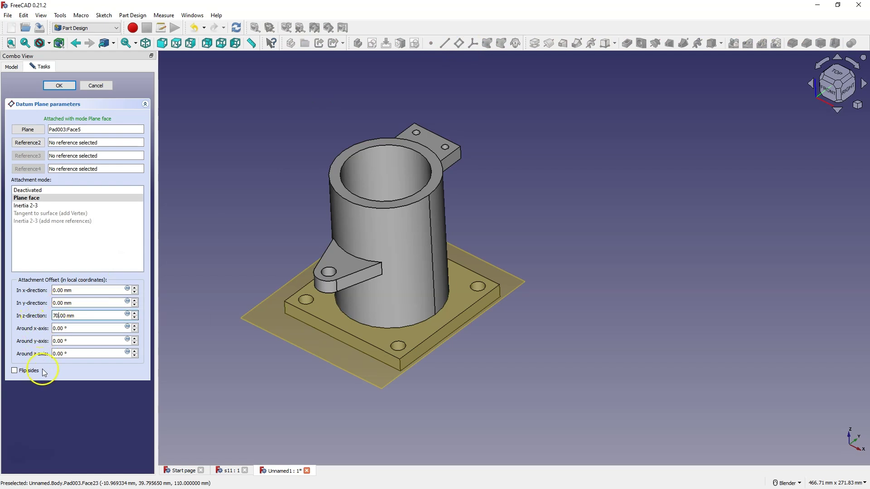
pyautogui.moveTo(327, 308)
pyautogui.mouseDown(button='middle')
pyautogui.moveTo(334, 258)
pyautogui.moveTo(326, 302)
pyautogui.mouseUp(button='middle')
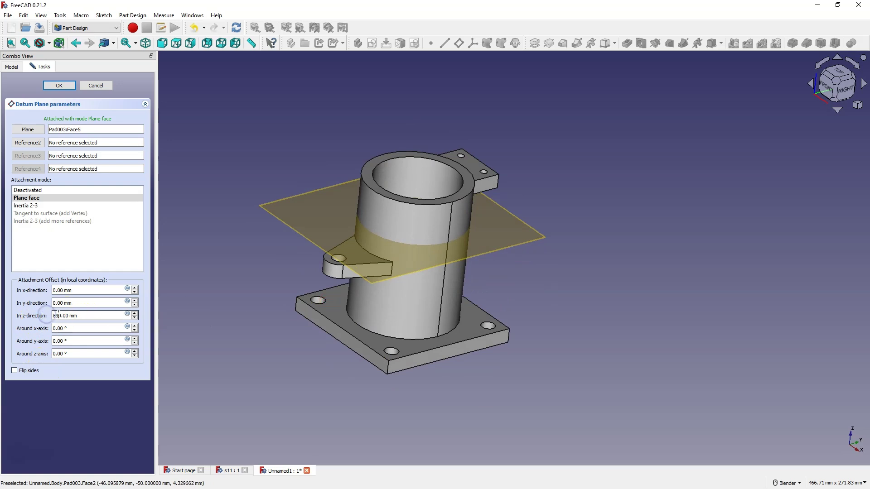
pyautogui.click(53, 341)
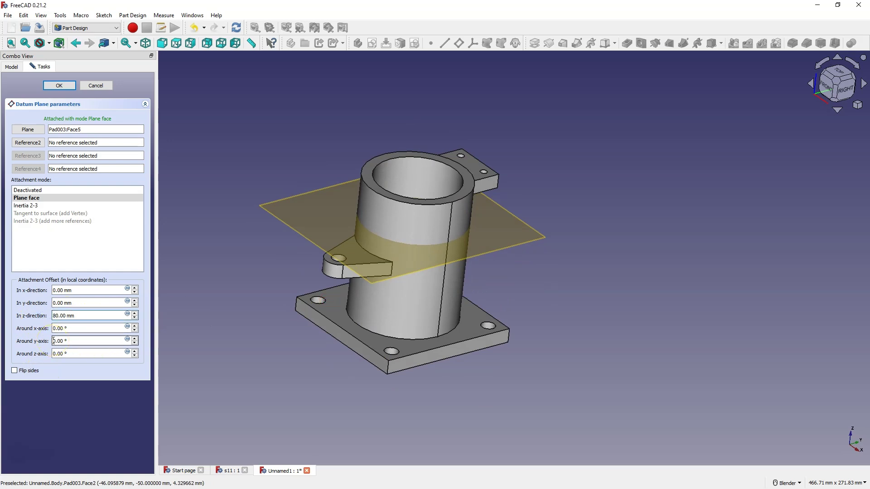
pyautogui.click(59, 86)
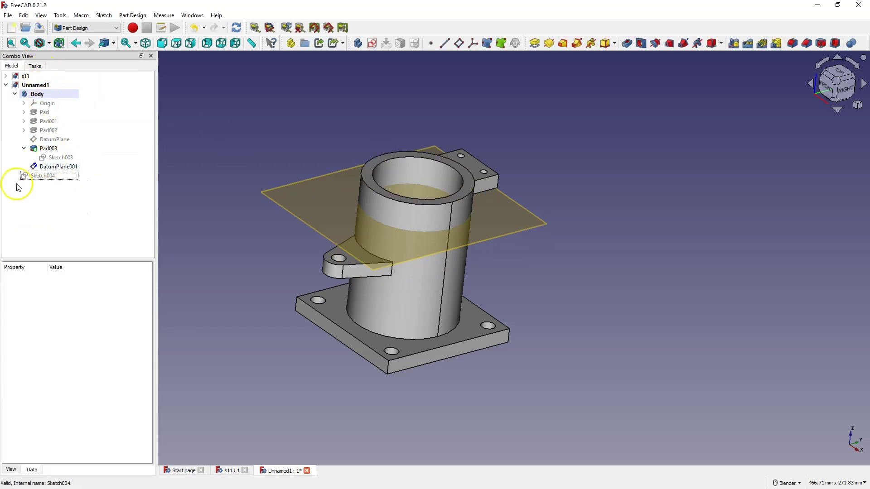
# Move Sketch004 into the Body and reattach it to DatumPlane001 in plane face mode
pyautogui.click(40, 176)
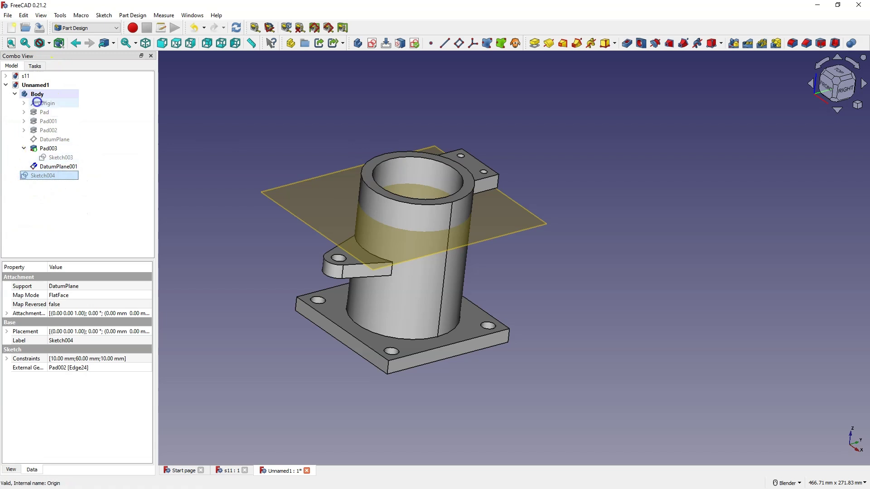
pyautogui.moveTo(42, 94); pyautogui.dragTo(41, 94)
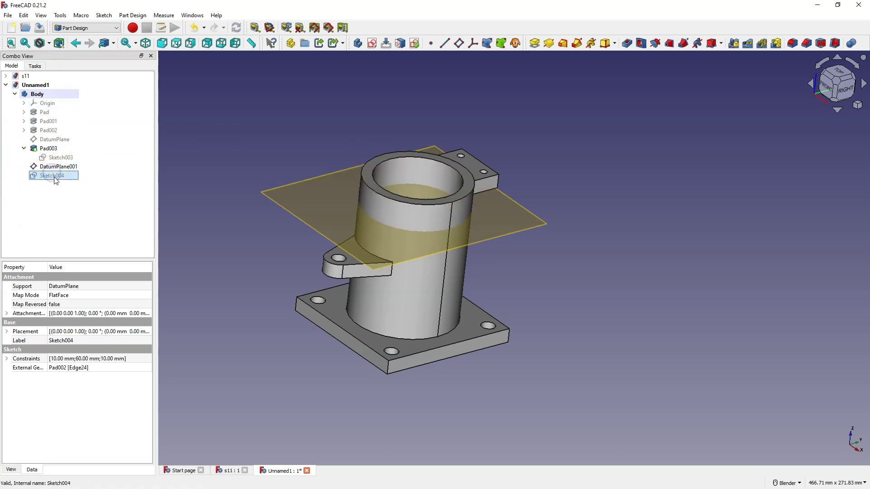
pyautogui.click(80, 297)
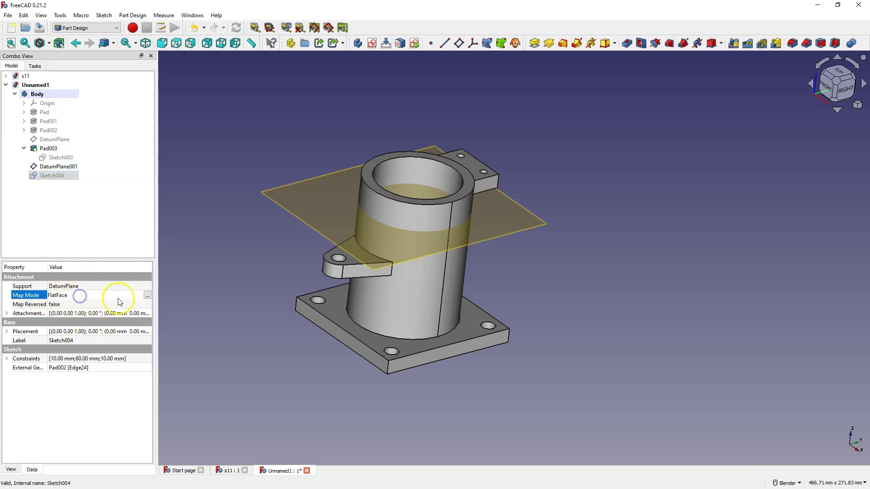
pyautogui.click(148, 296)
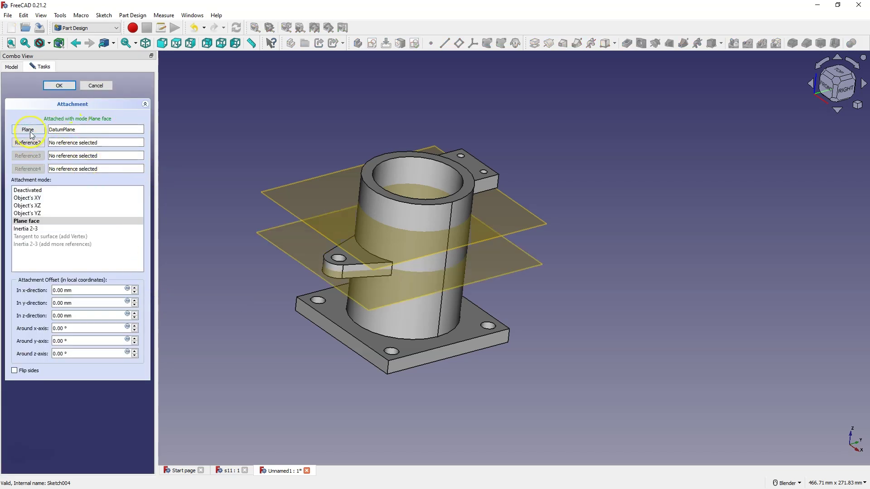
pyautogui.click(312, 194)
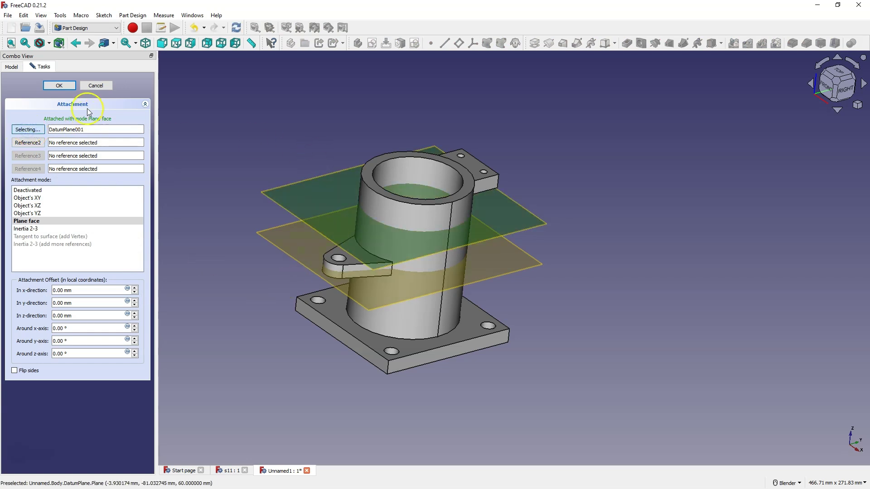
pyautogui.click(59, 85)
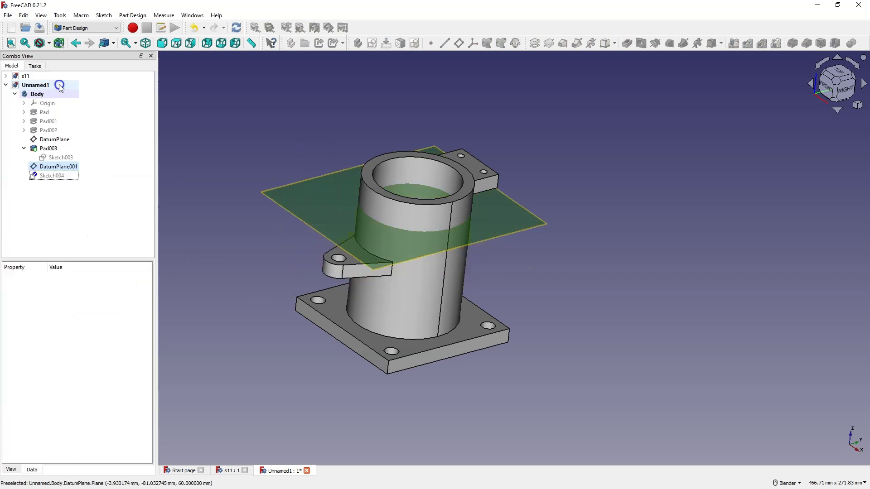
# Show Sketch004, pad it 10 mm symmetric to its plane, and hide DatumPlane001
pyautogui.click(51, 176)
pyautogui.press('space')
pyautogui.press('space')
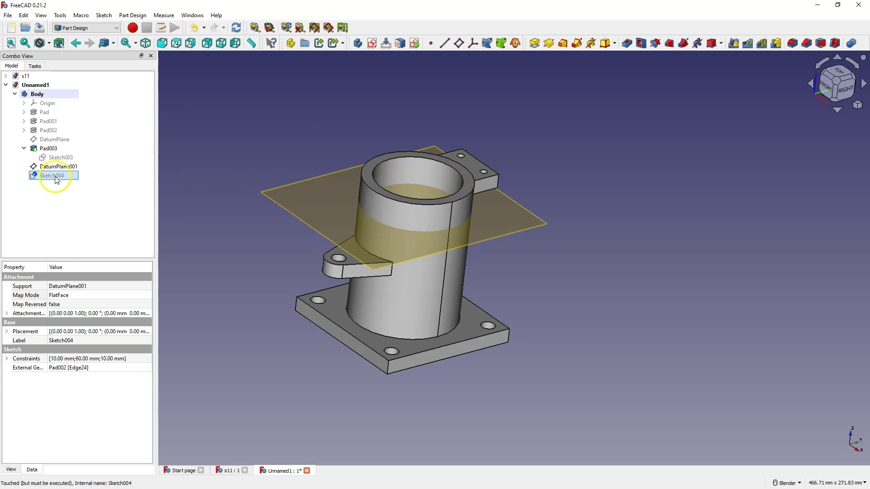
pyautogui.press('space')
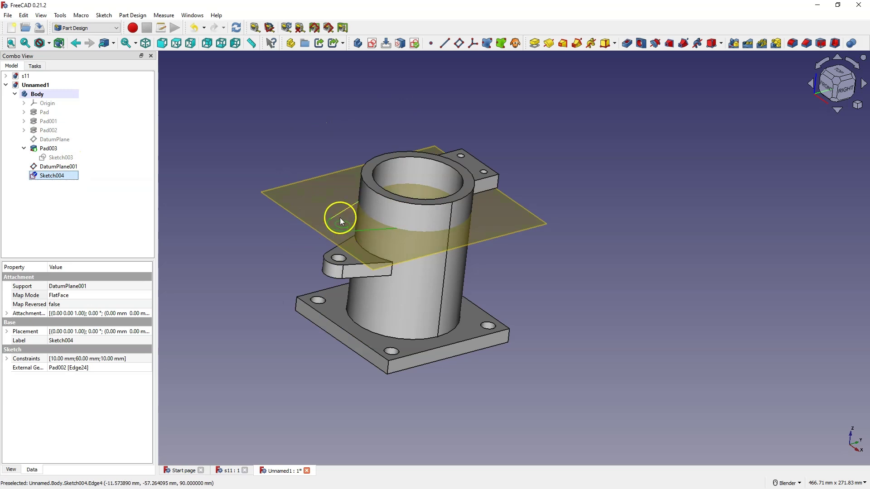
pyautogui.click(536, 44)
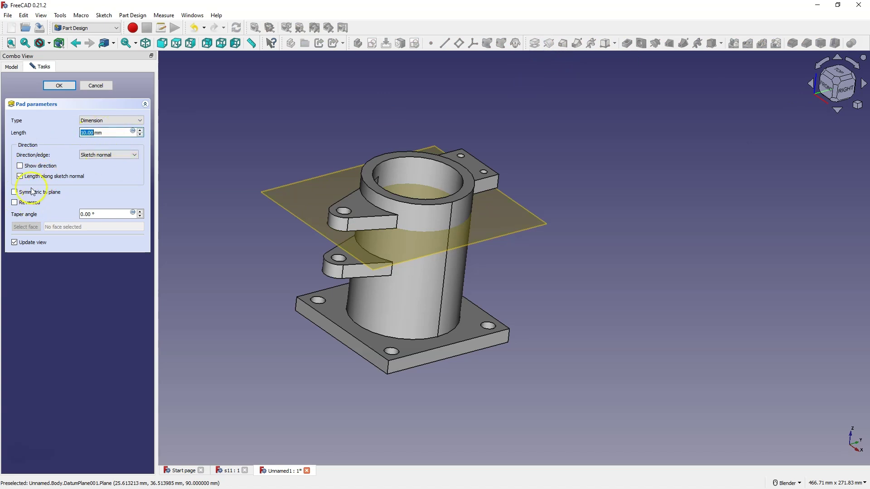
pyautogui.click(15, 193)
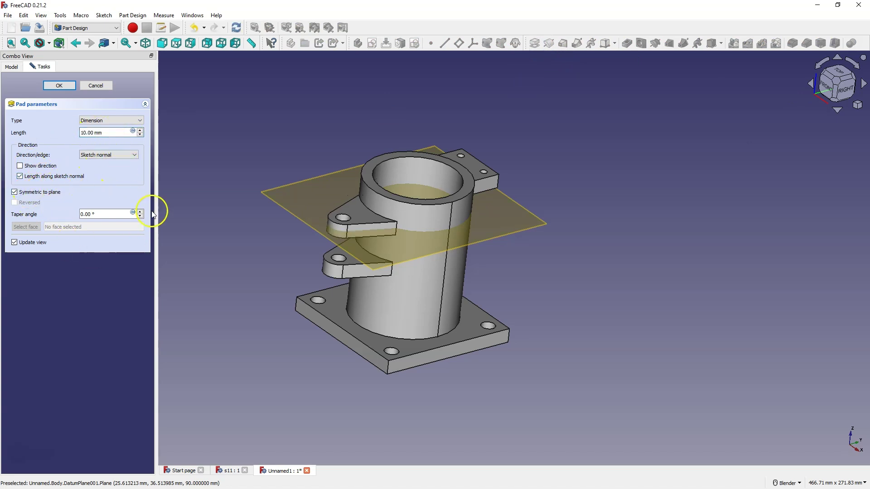
pyautogui.click(60, 86)
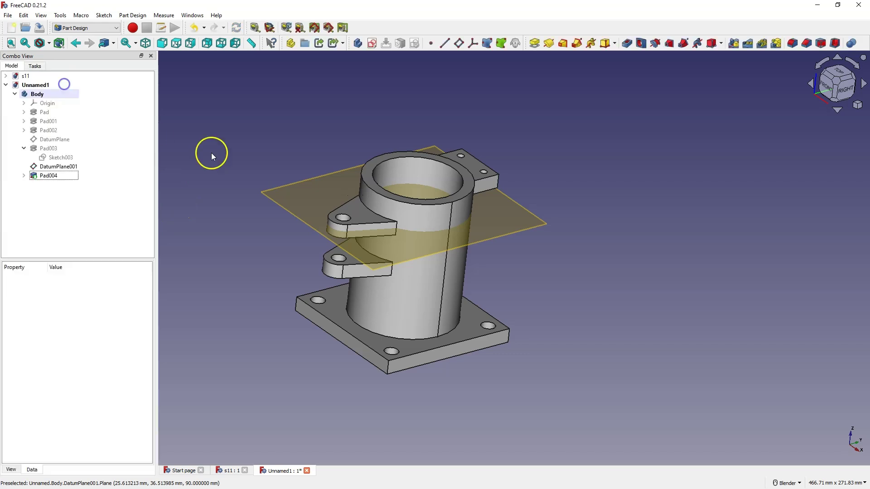
pyautogui.click(54, 167)
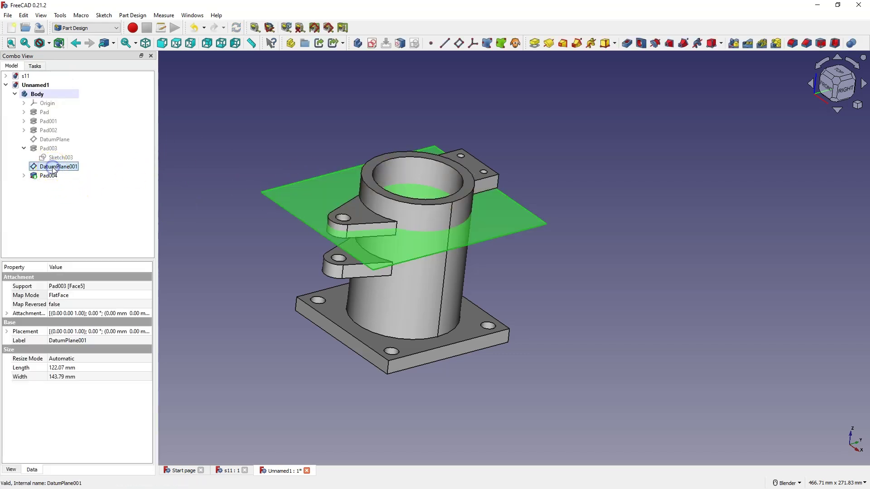
pyautogui.press('space')
# Fillet the base plate's four vertical corner edges and the upper flange's two outer corner edges with a 5 mm radius
pyautogui.moveTo(289, 218); pyautogui.dragTo(290, 181, button='middle')
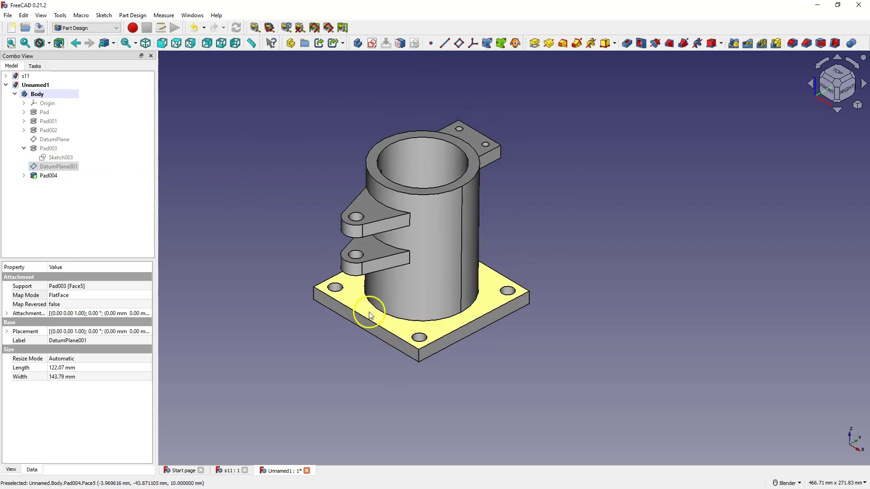
pyautogui.click(313, 294)
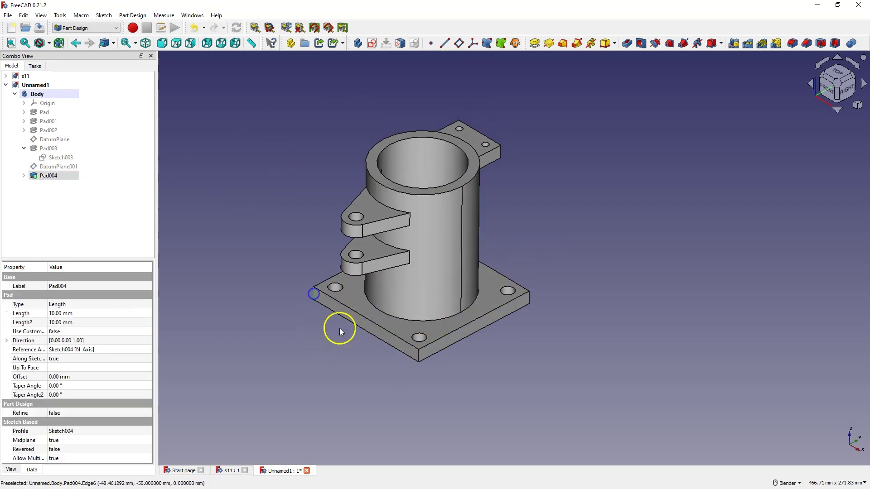
pyautogui.keyDown('ctrl'); pyautogui.click(420, 356); pyautogui.keyUp('ctrl')
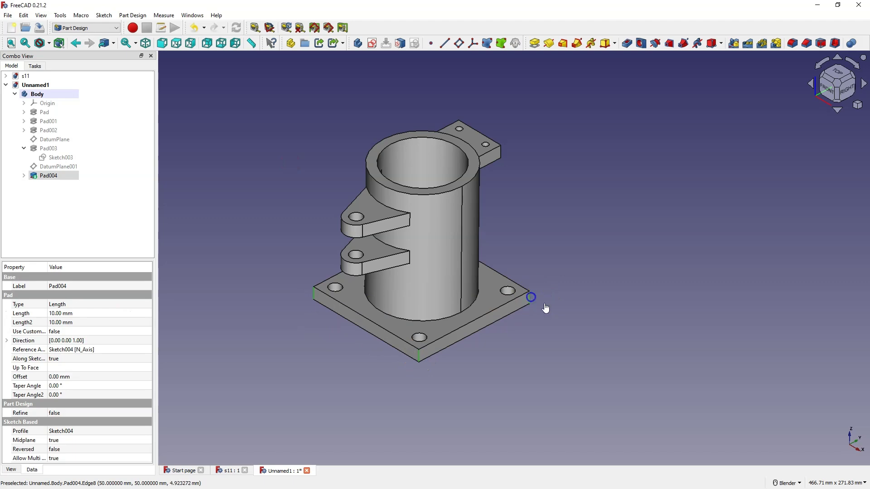
pyautogui.moveTo(546, 307); pyautogui.dragTo(755, 210, button='middle')
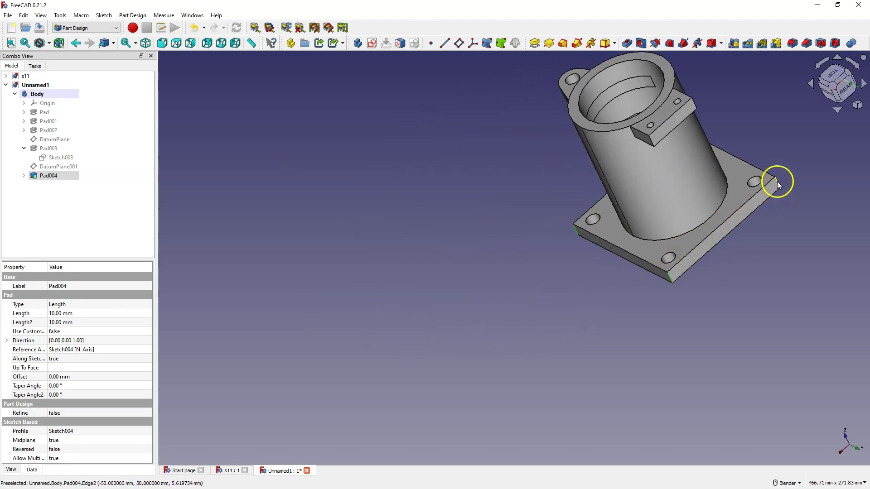
pyautogui.keyDown('ctrl'); pyautogui.click(651, 142); pyautogui.keyUp('ctrl')
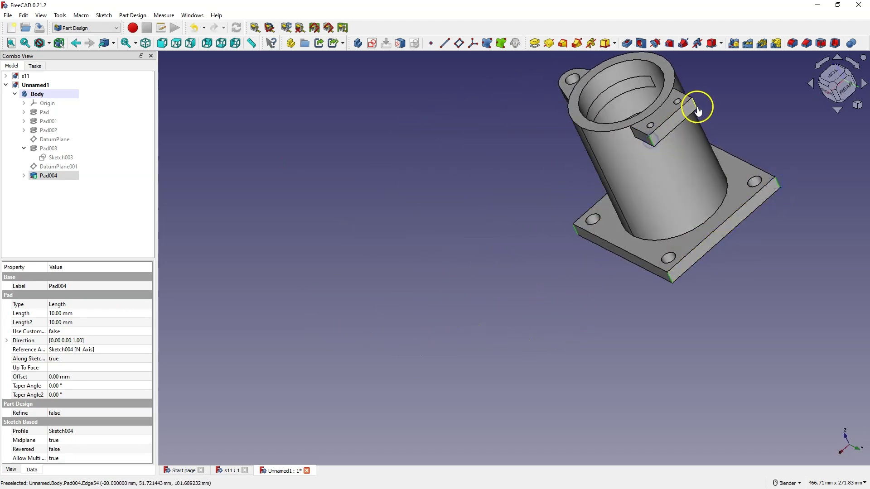
pyautogui.keyDown('ctrl'); pyautogui.click(692, 106); pyautogui.keyUp('ctrl')
pyautogui.click(794, 44)
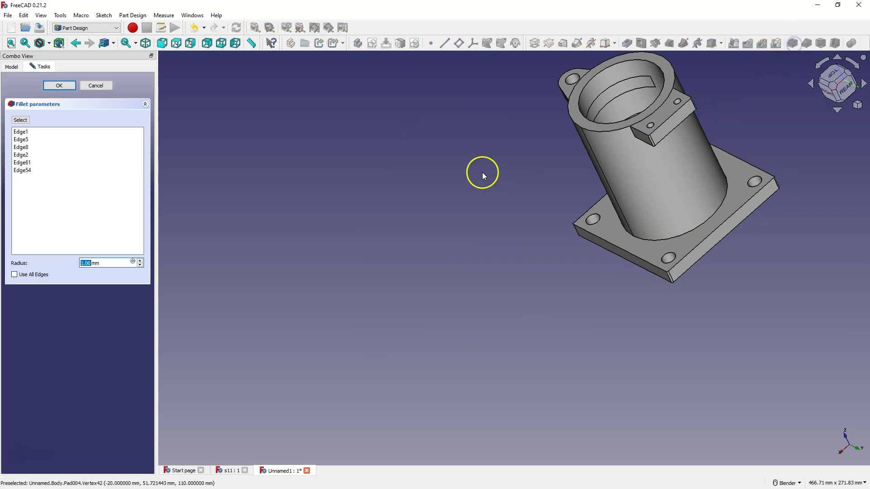
pyautogui.scroll(3, 102, 260)
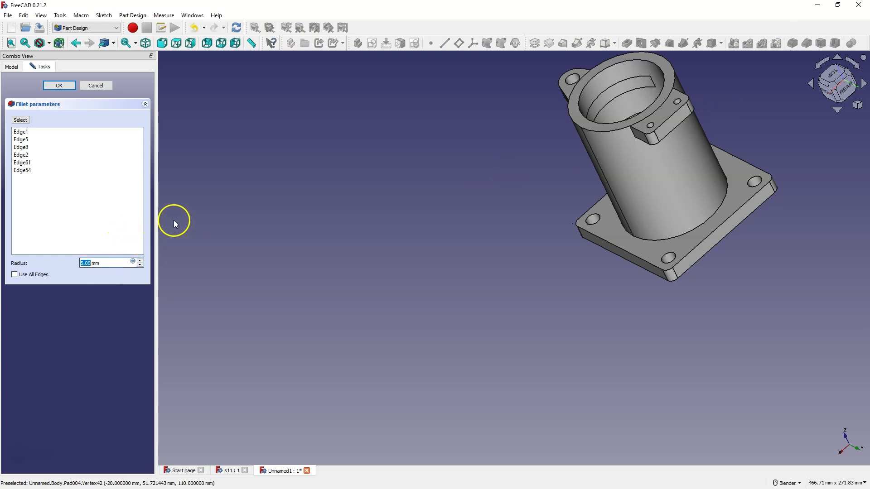
pyautogui.click(63, 86)
# Set the Fillet feature's Refine property to true and view the finished bracket isometrically
pyautogui.moveTo(379, 323); pyautogui.dragTo(515, 122, button='middle')
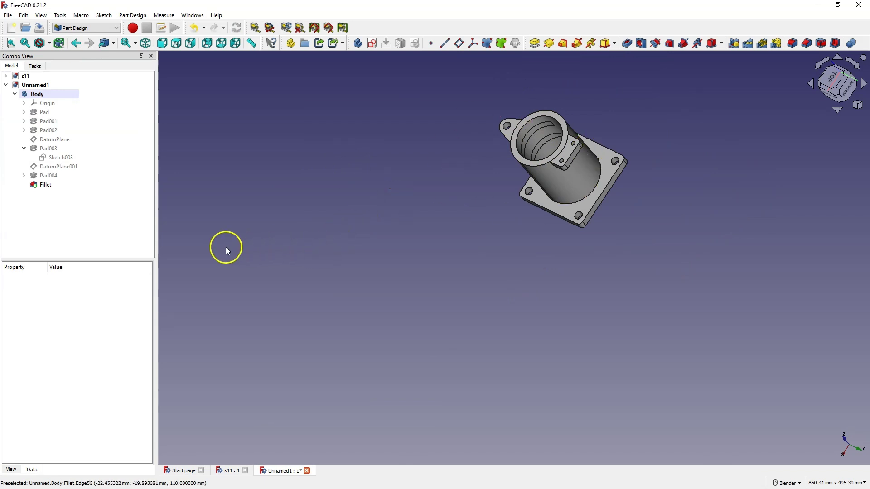
pyautogui.click(48, 185)
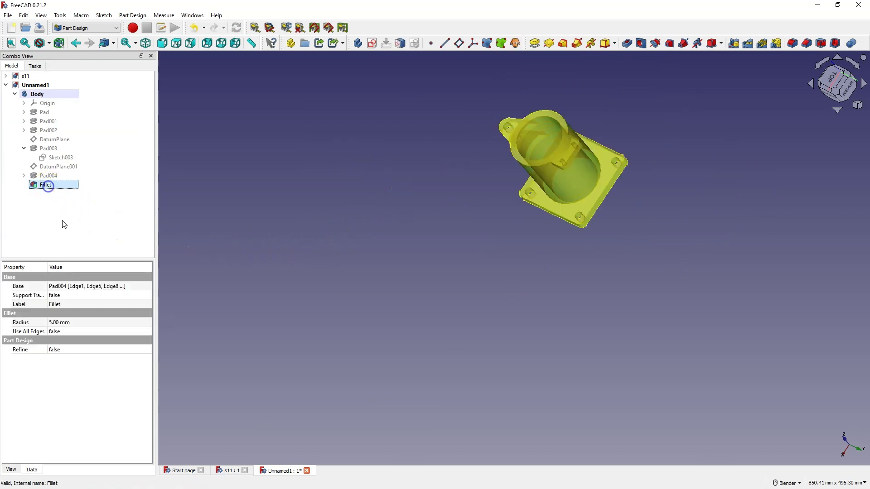
pyautogui.click(71, 352)
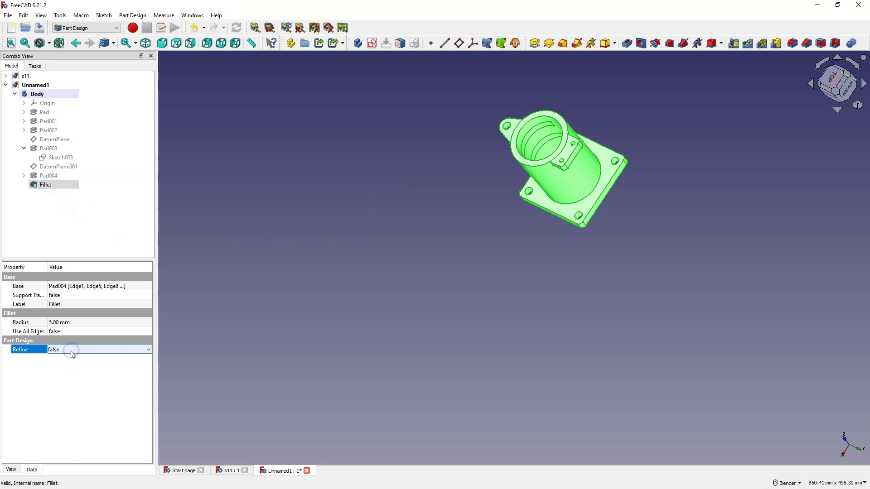
pyautogui.click(73, 351)
pyautogui.click(66, 362)
pyautogui.click(398, 216)
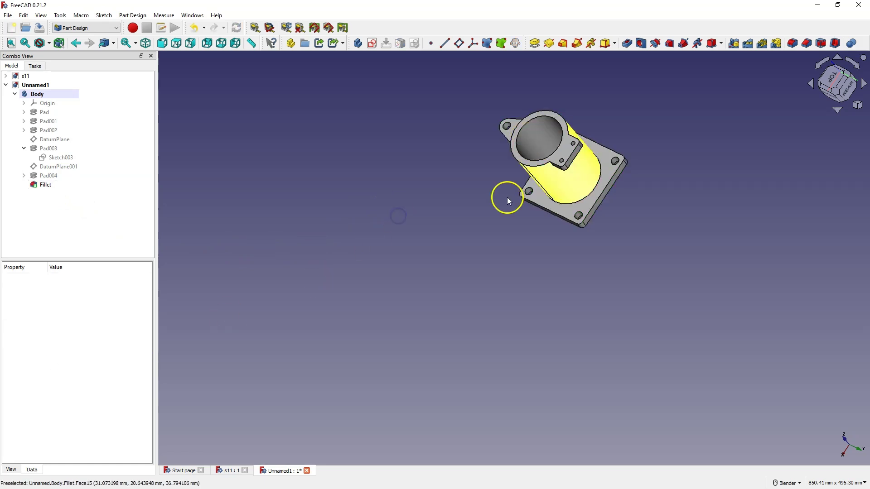
pyautogui.moveTo(439, 266); pyautogui.dragTo(426, 253, button='middle')
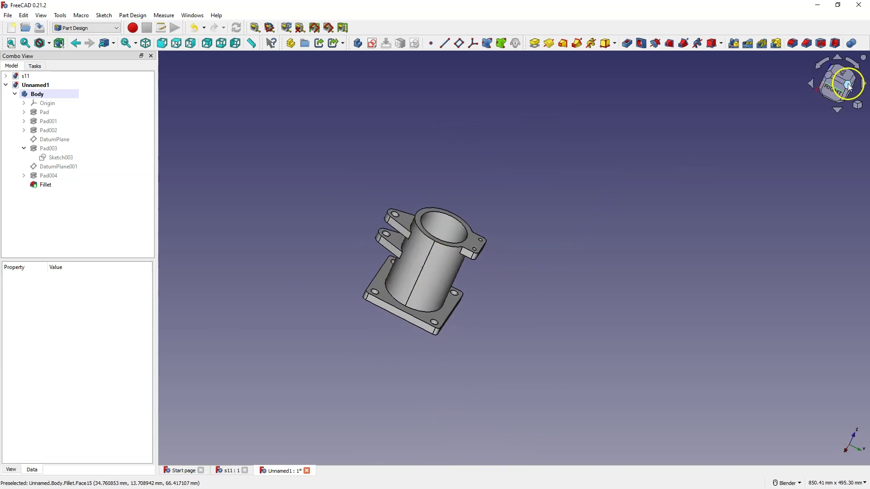
pyautogui.click(849, 86)
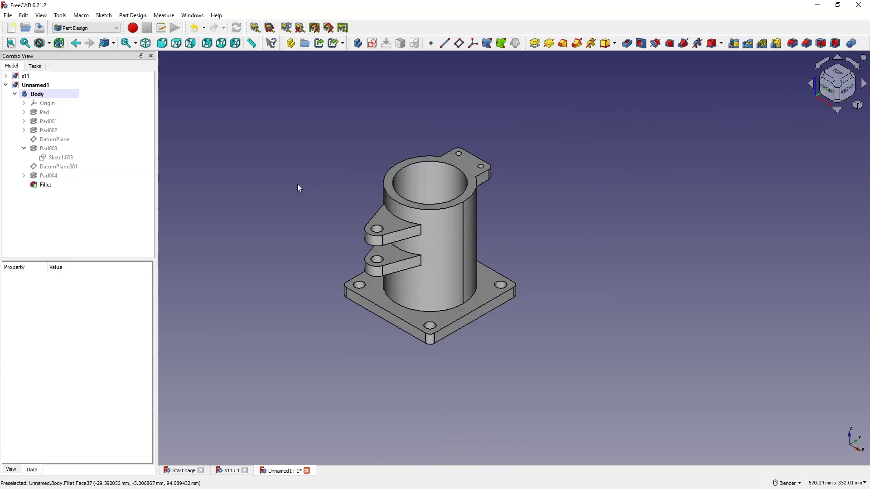